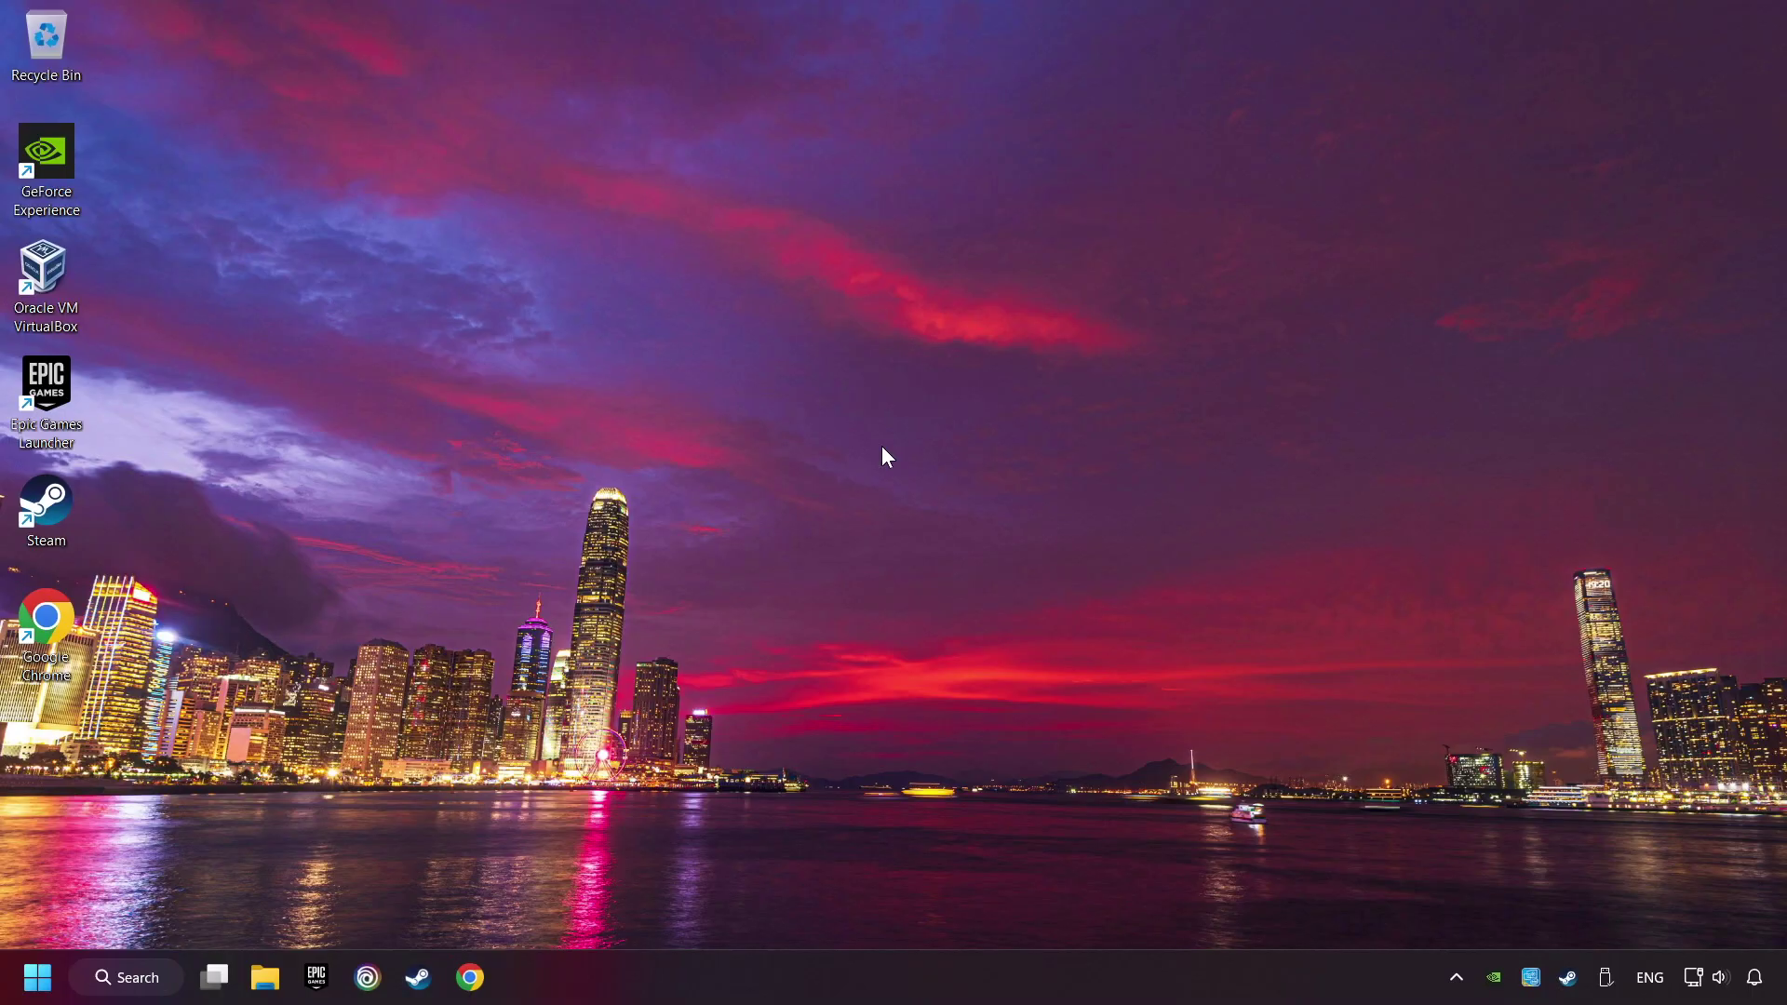
Step: Open Device Manager by searching 'device manager' and center its window
left_click(147, 979)
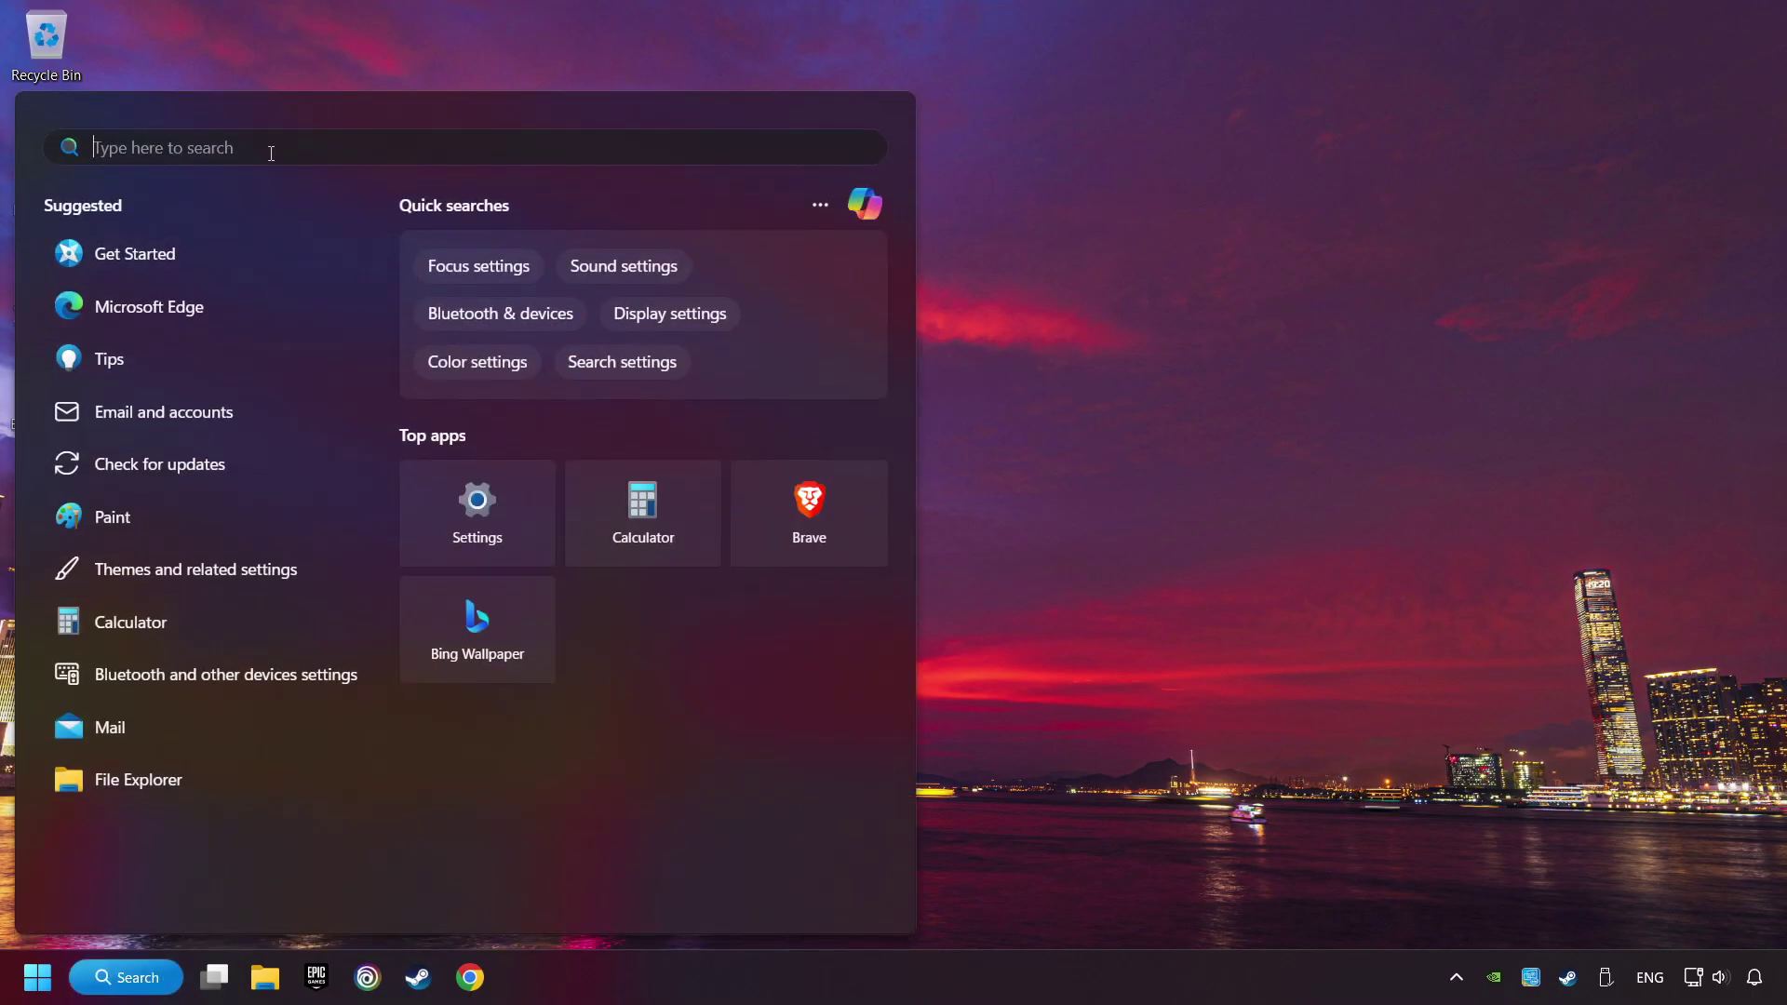
type("device manager")
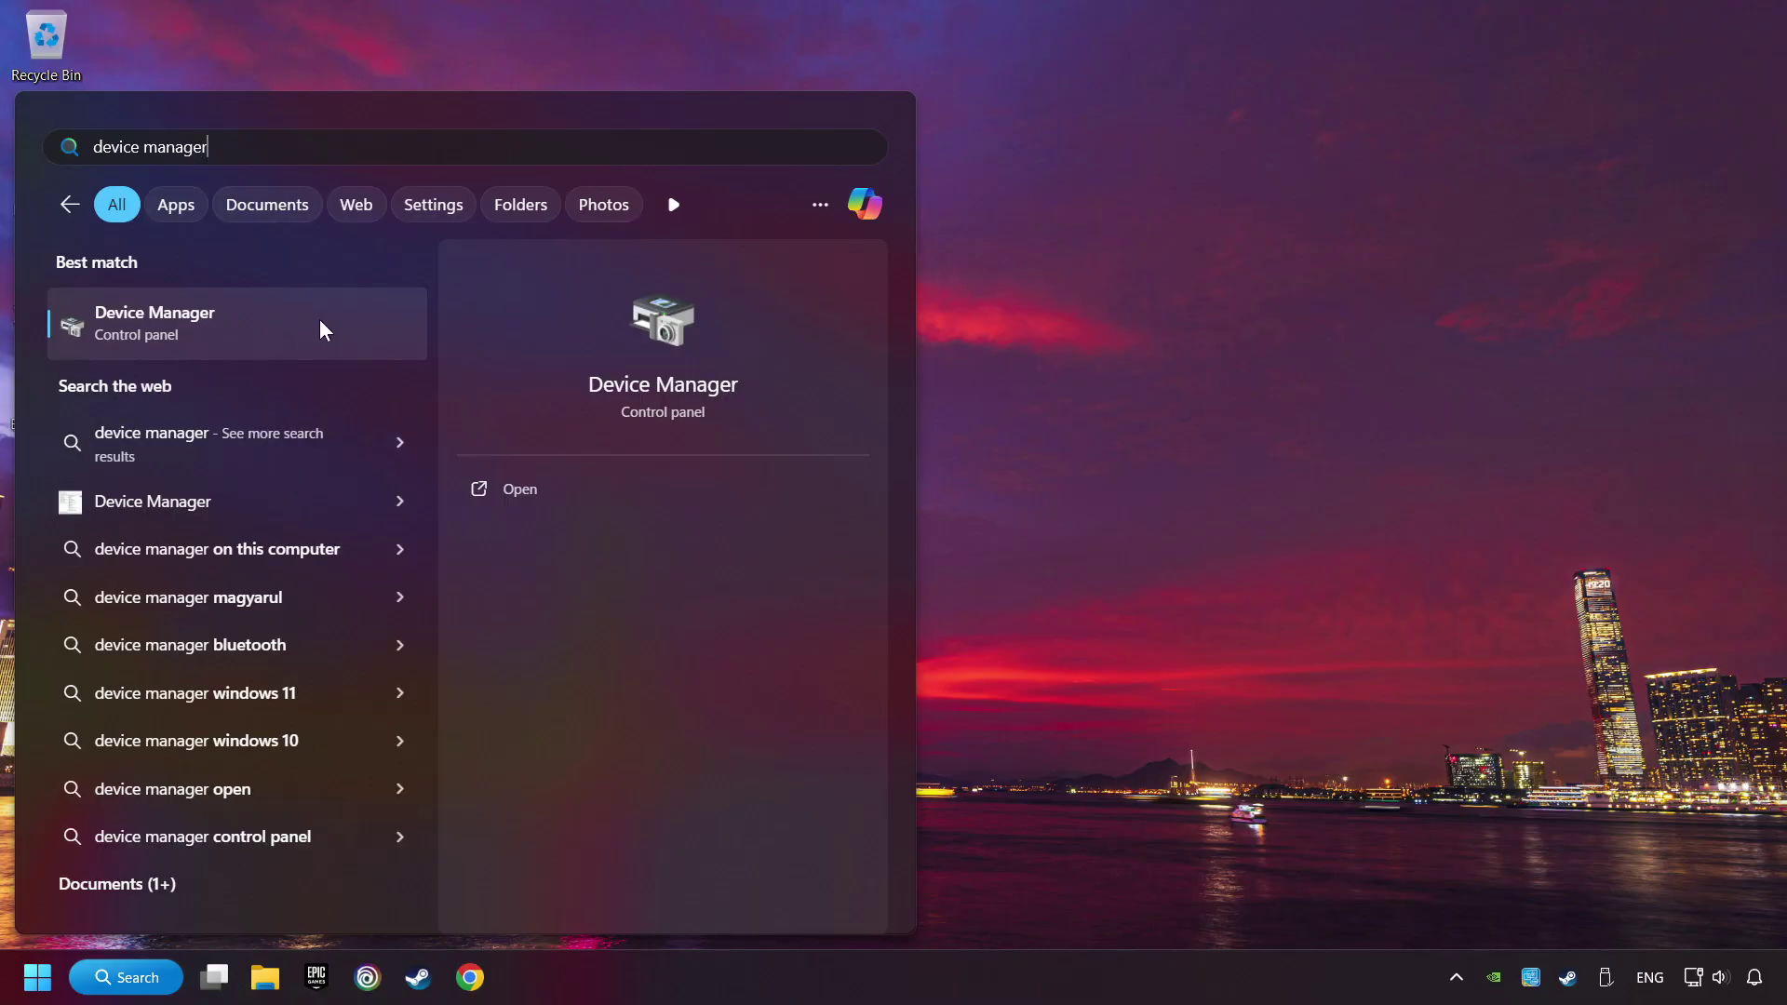
left_click(350, 324)
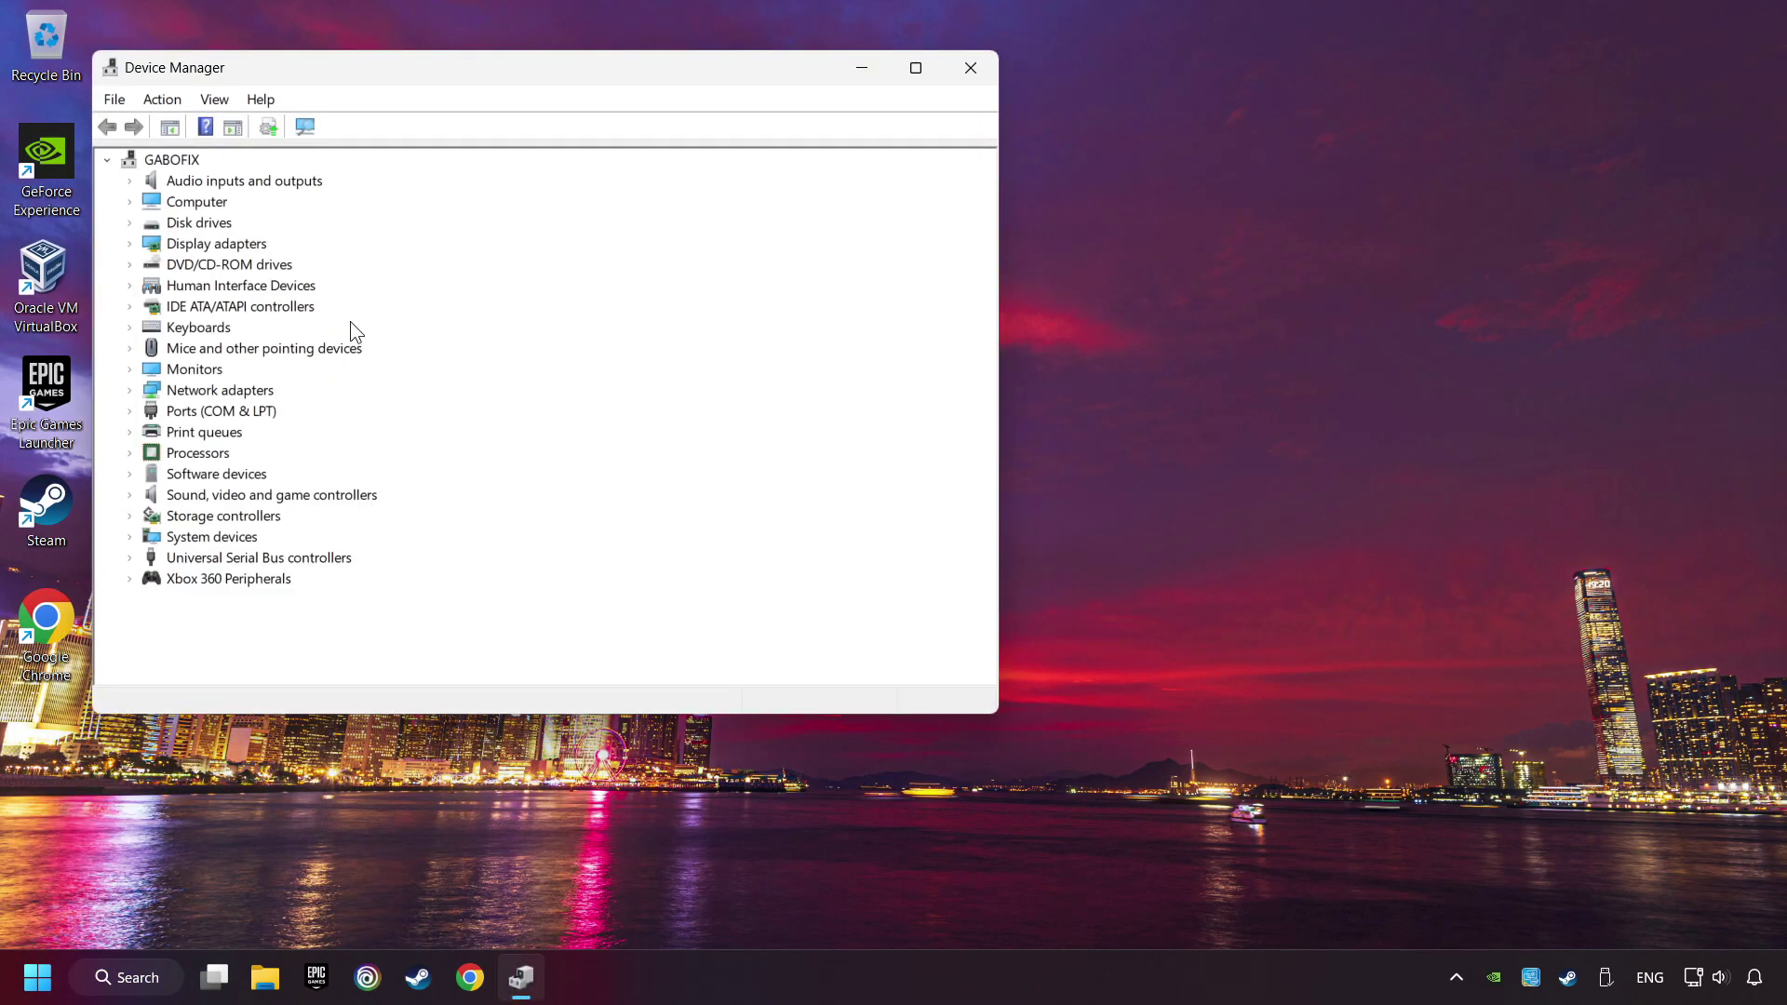
left_click_drag(346, 76, 684, 187)
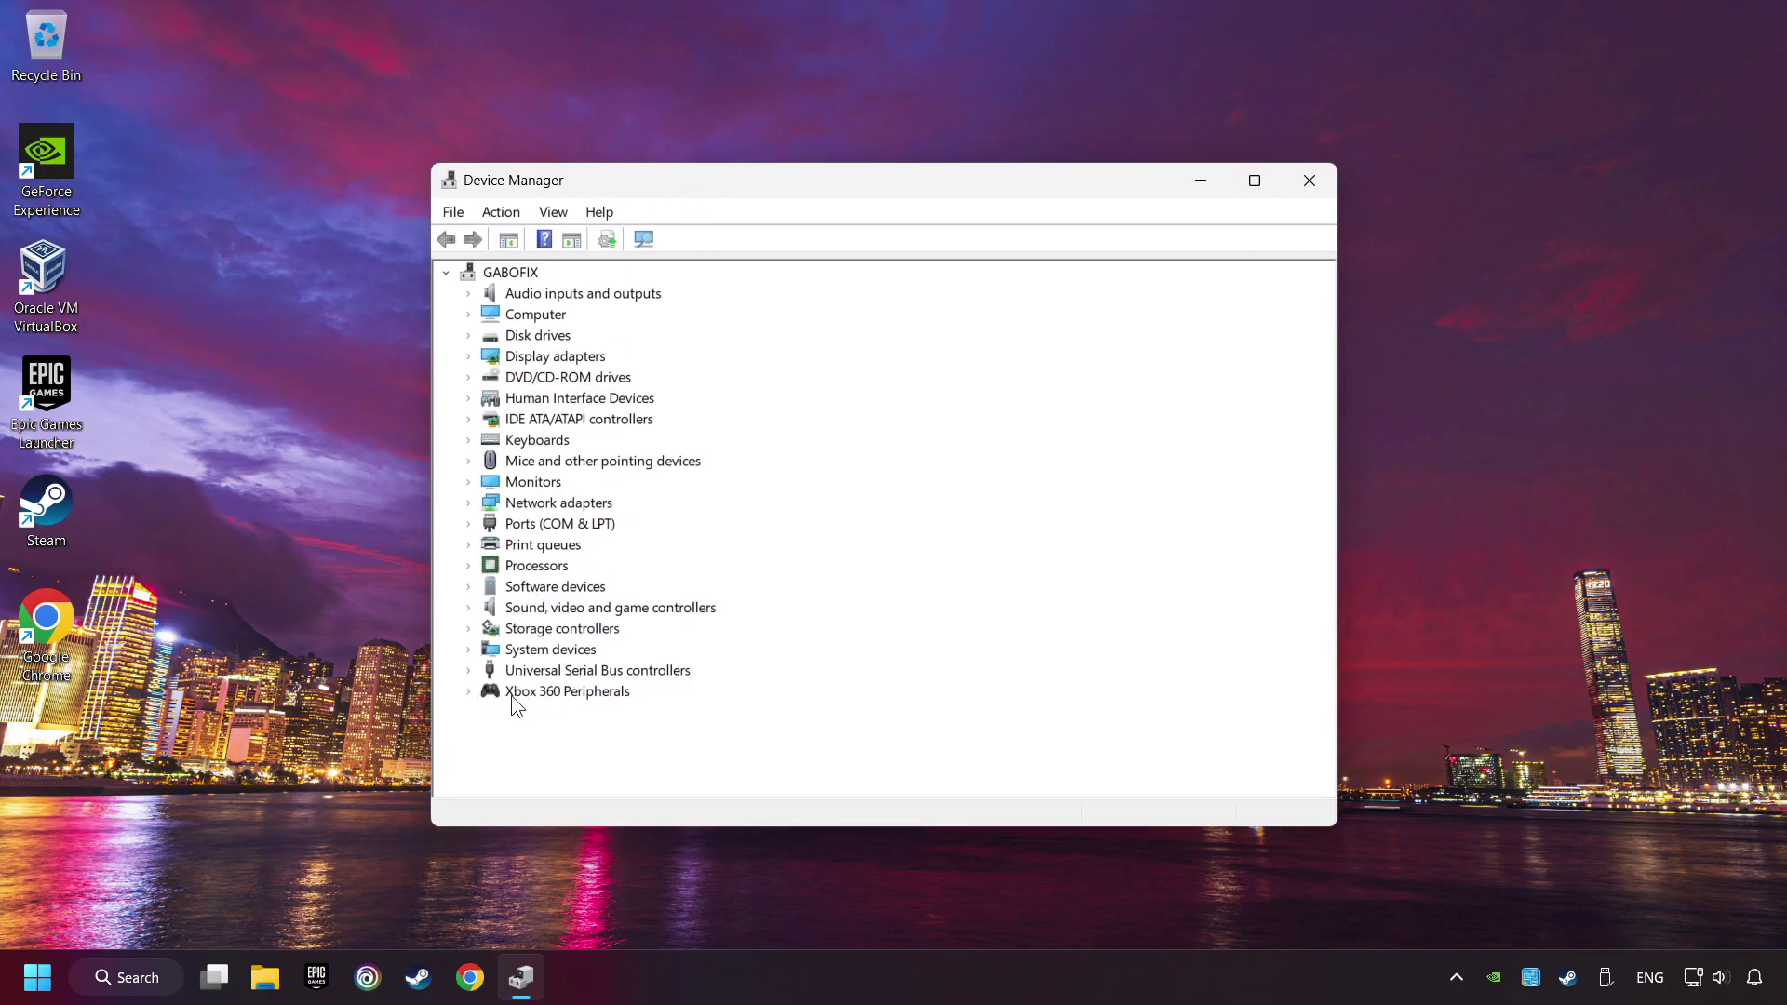
Step: Expand Xbox 360 Peripherals and select the Xbox 360 Controller for Windows
left_click(469, 692)
left_click(564, 693)
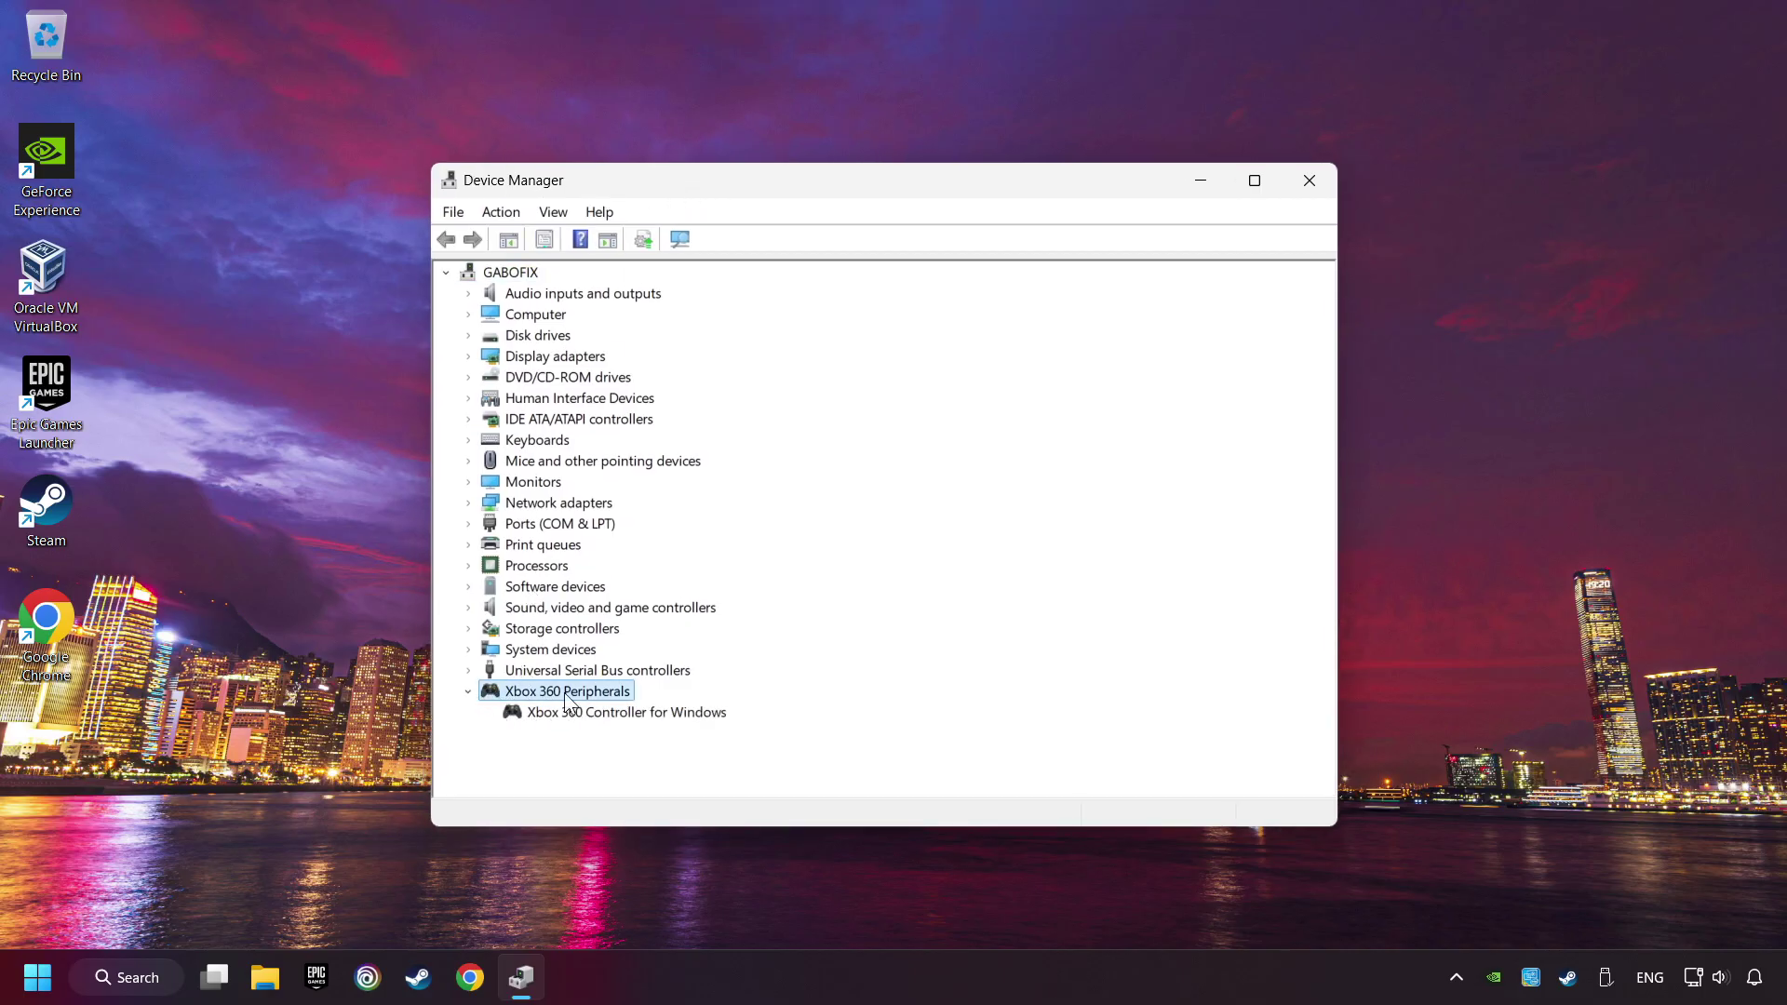
left_click(512, 713)
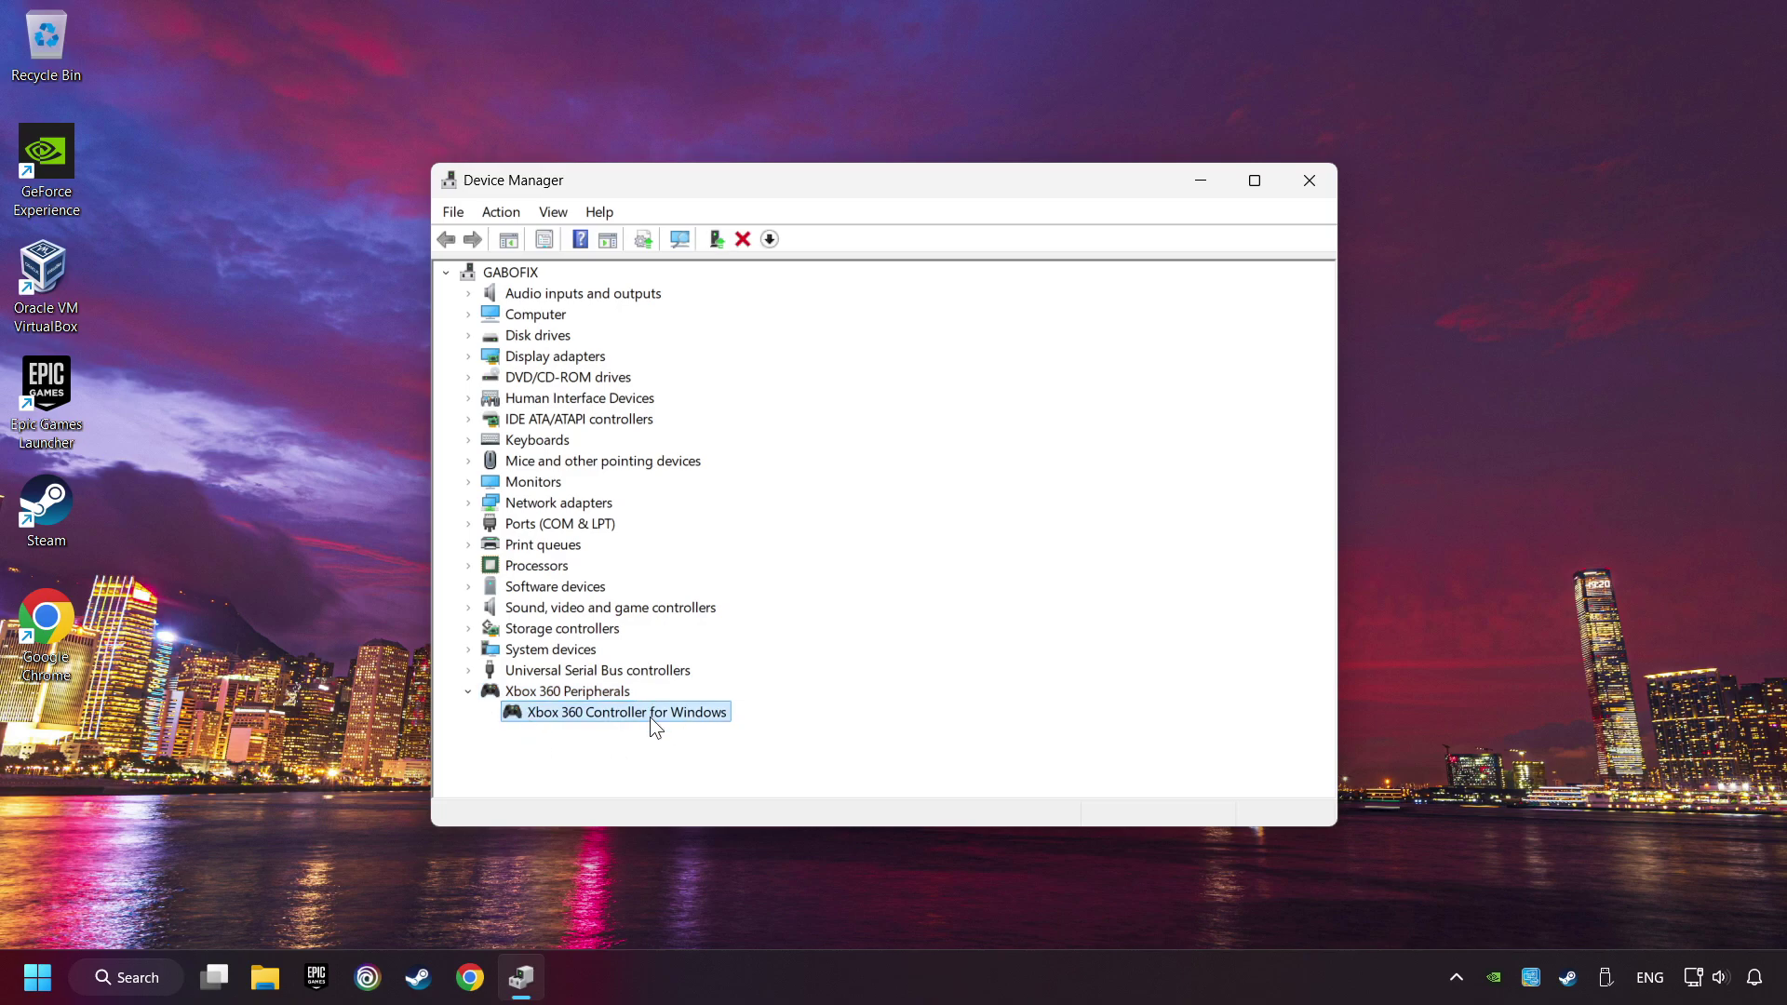
Step: Disable the Xbox 360 Controller for Windows, decline the restart, then re-enable the device
right_click(610, 713)
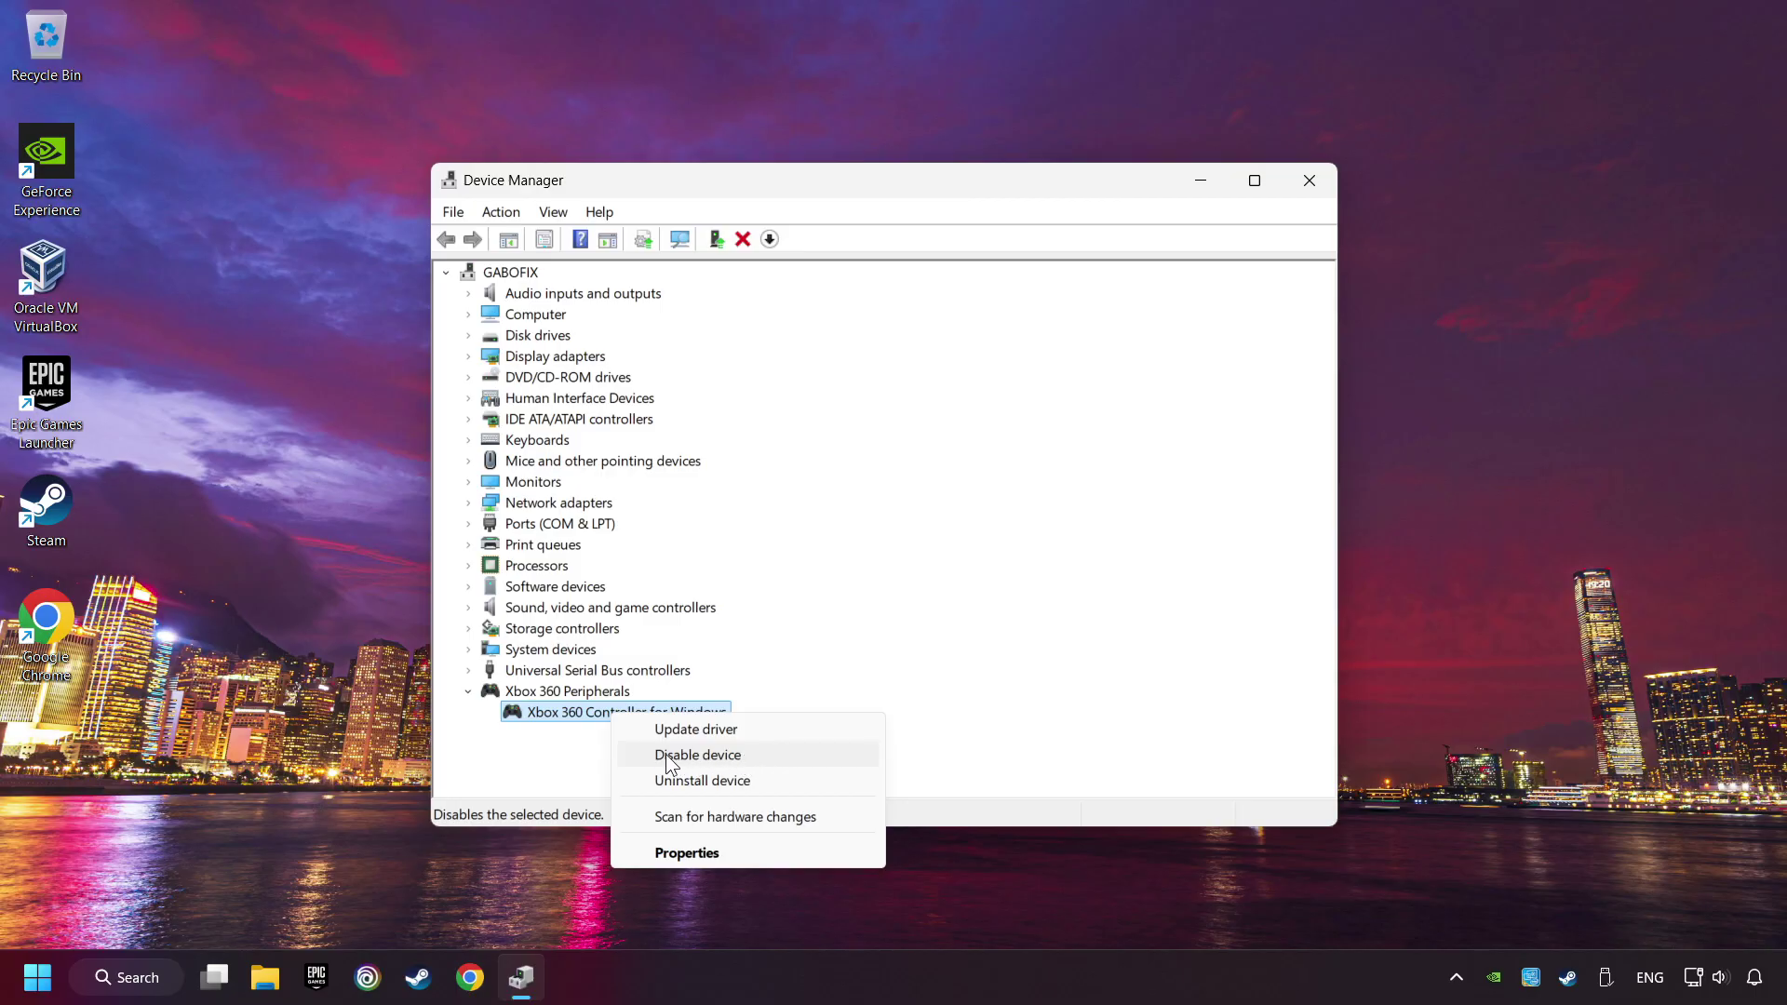
left_click(762, 756)
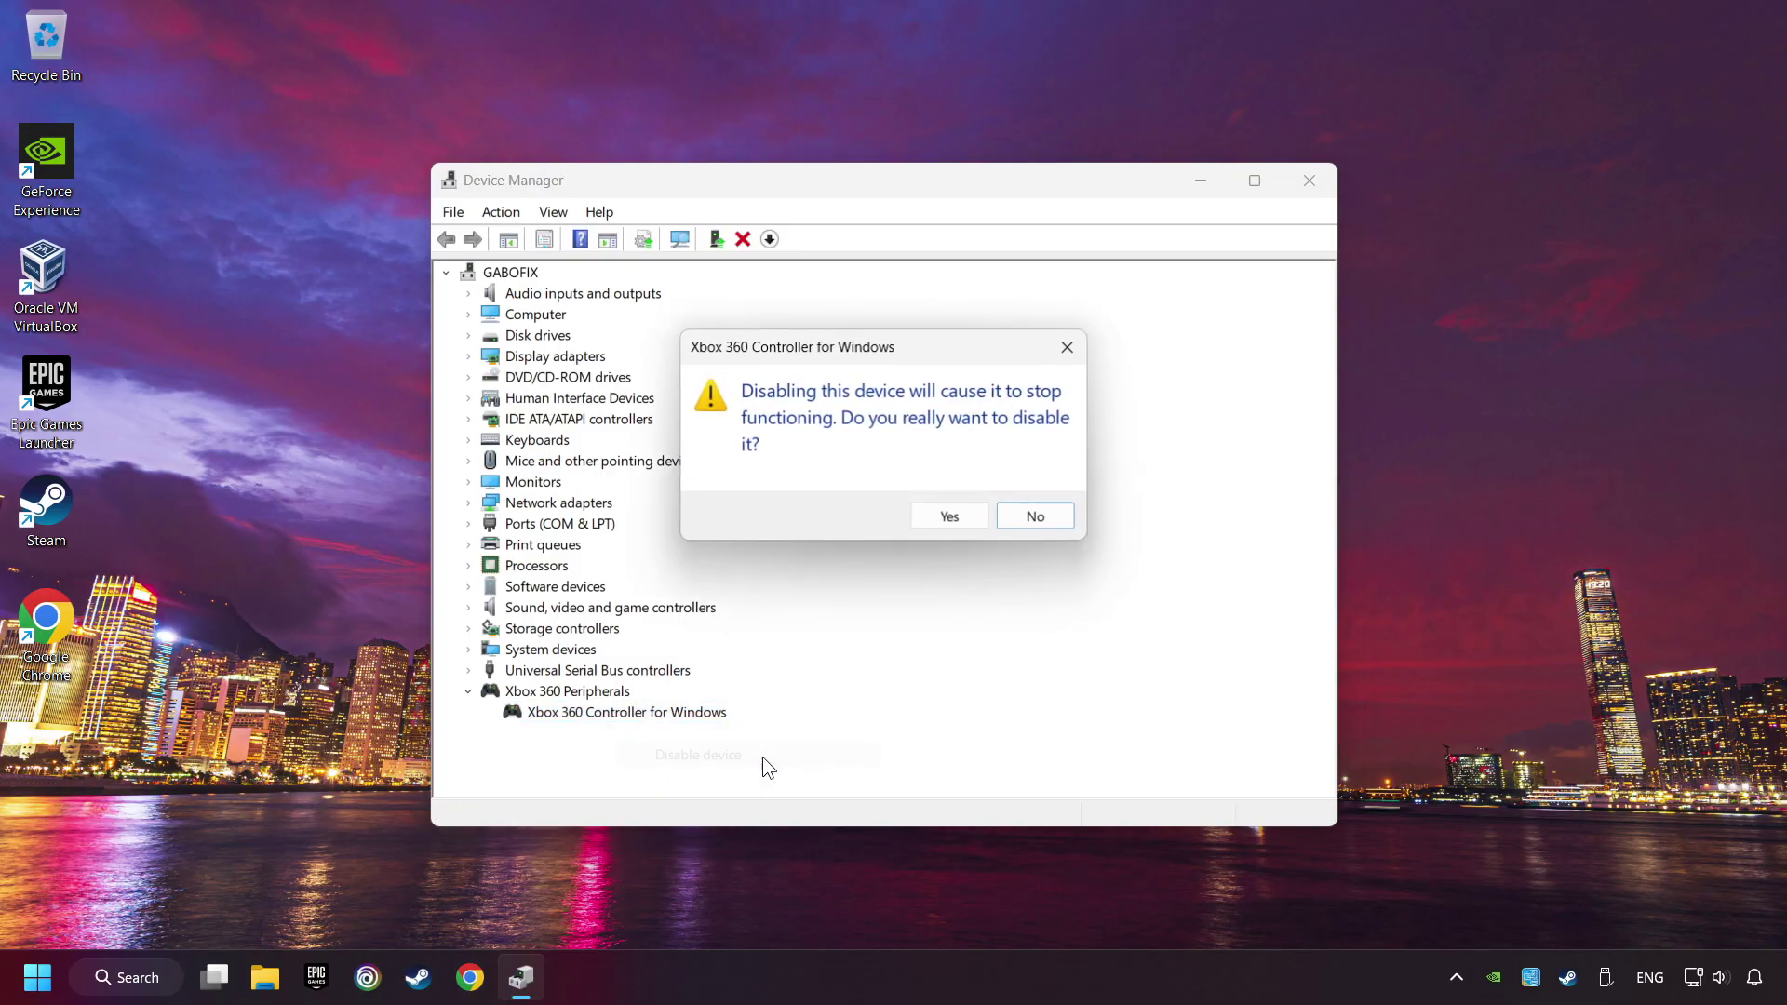
left_click(941, 525)
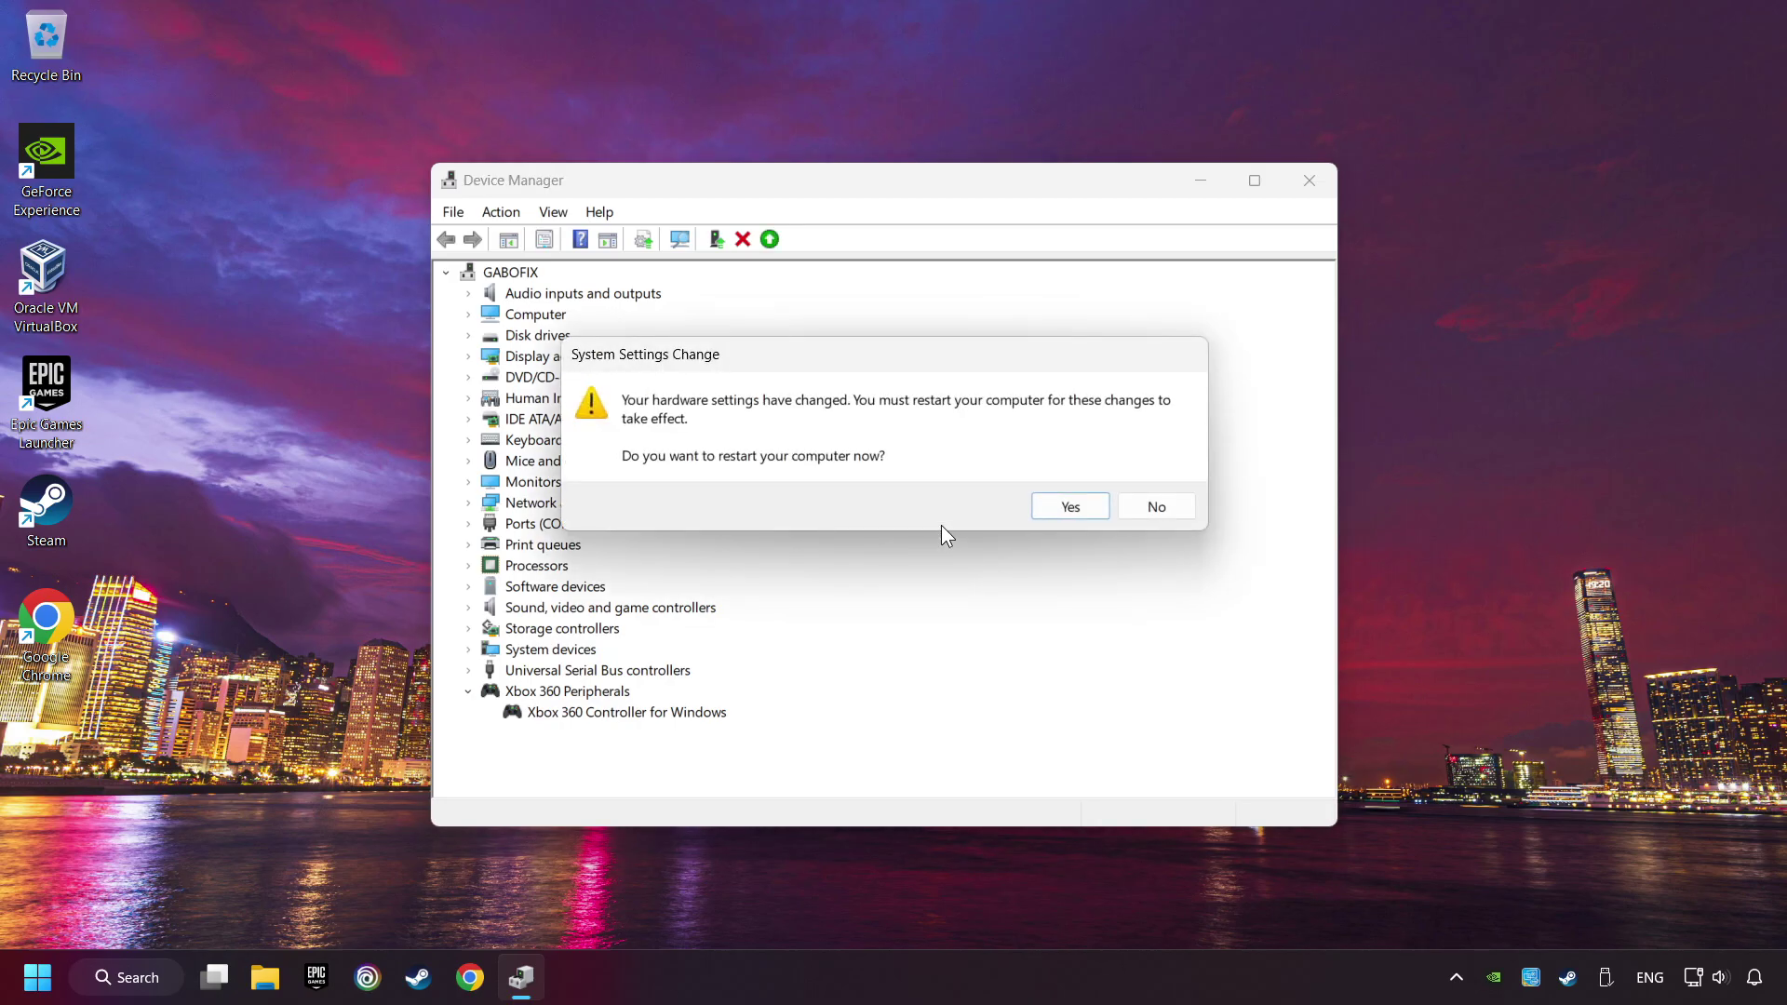
left_click(1074, 516)
right_click(648, 709)
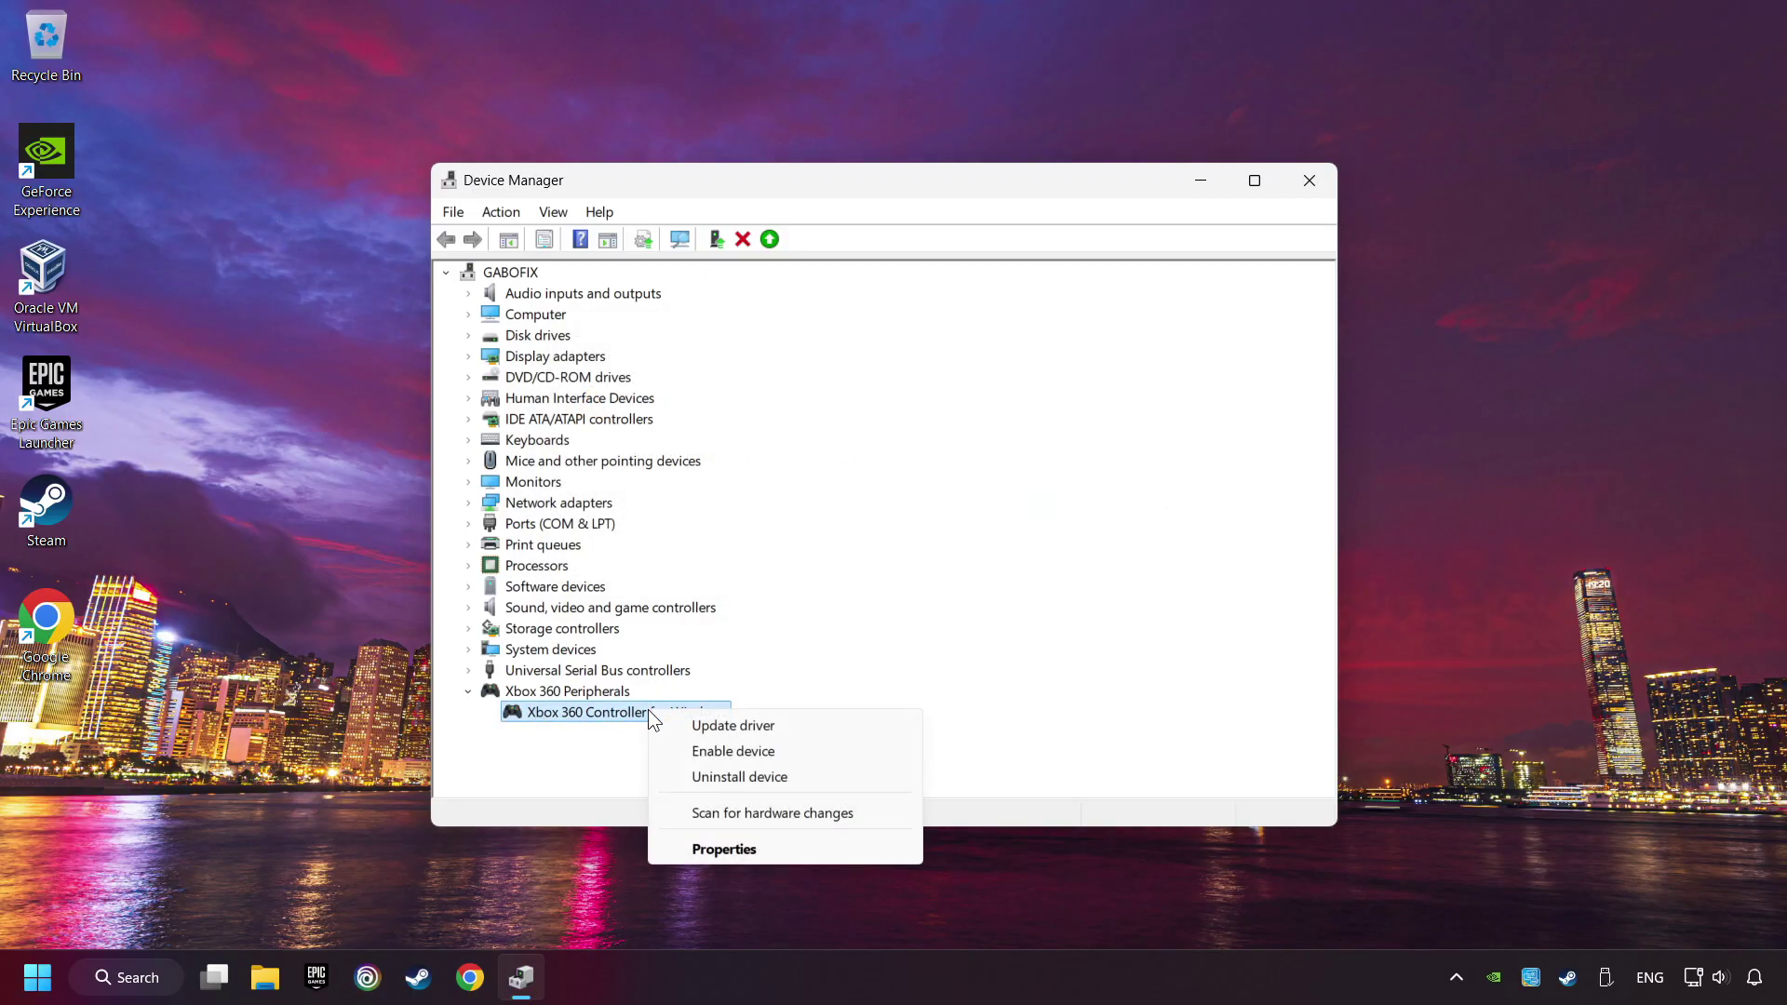
left_click(759, 752)
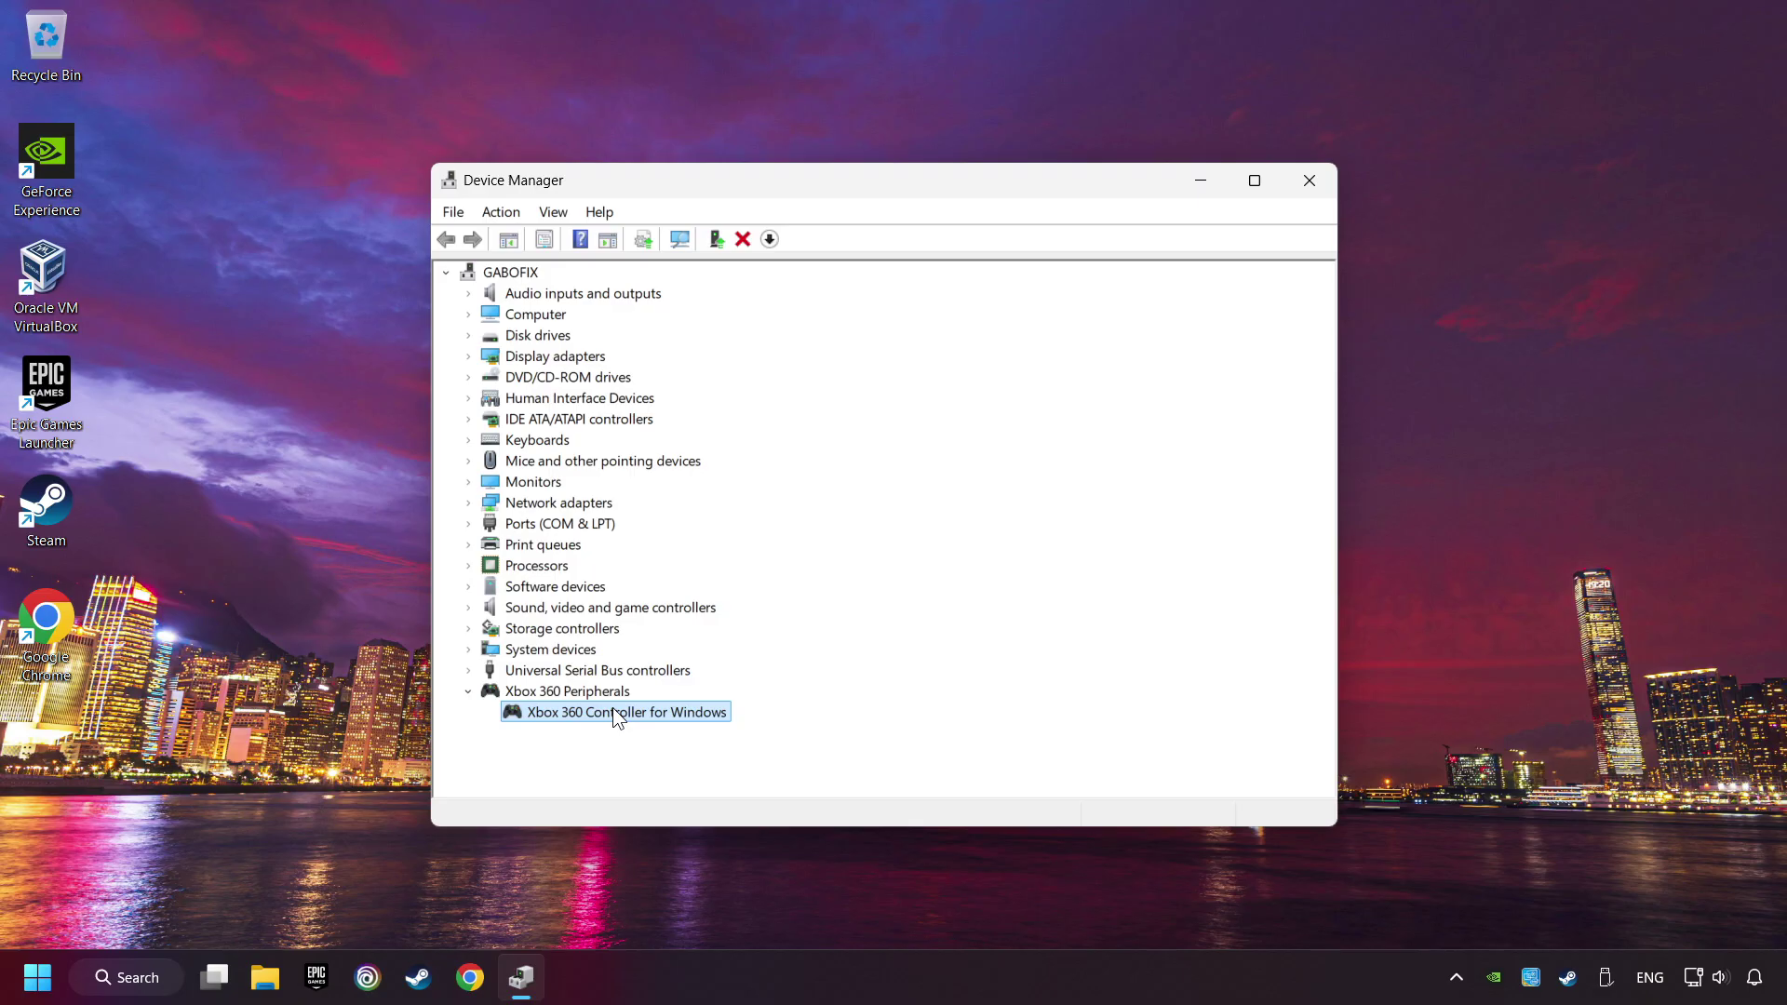
Step: Reinstall the Xbox 360 Controller for Windows driver from the compatible drivers list
right_click(614, 715)
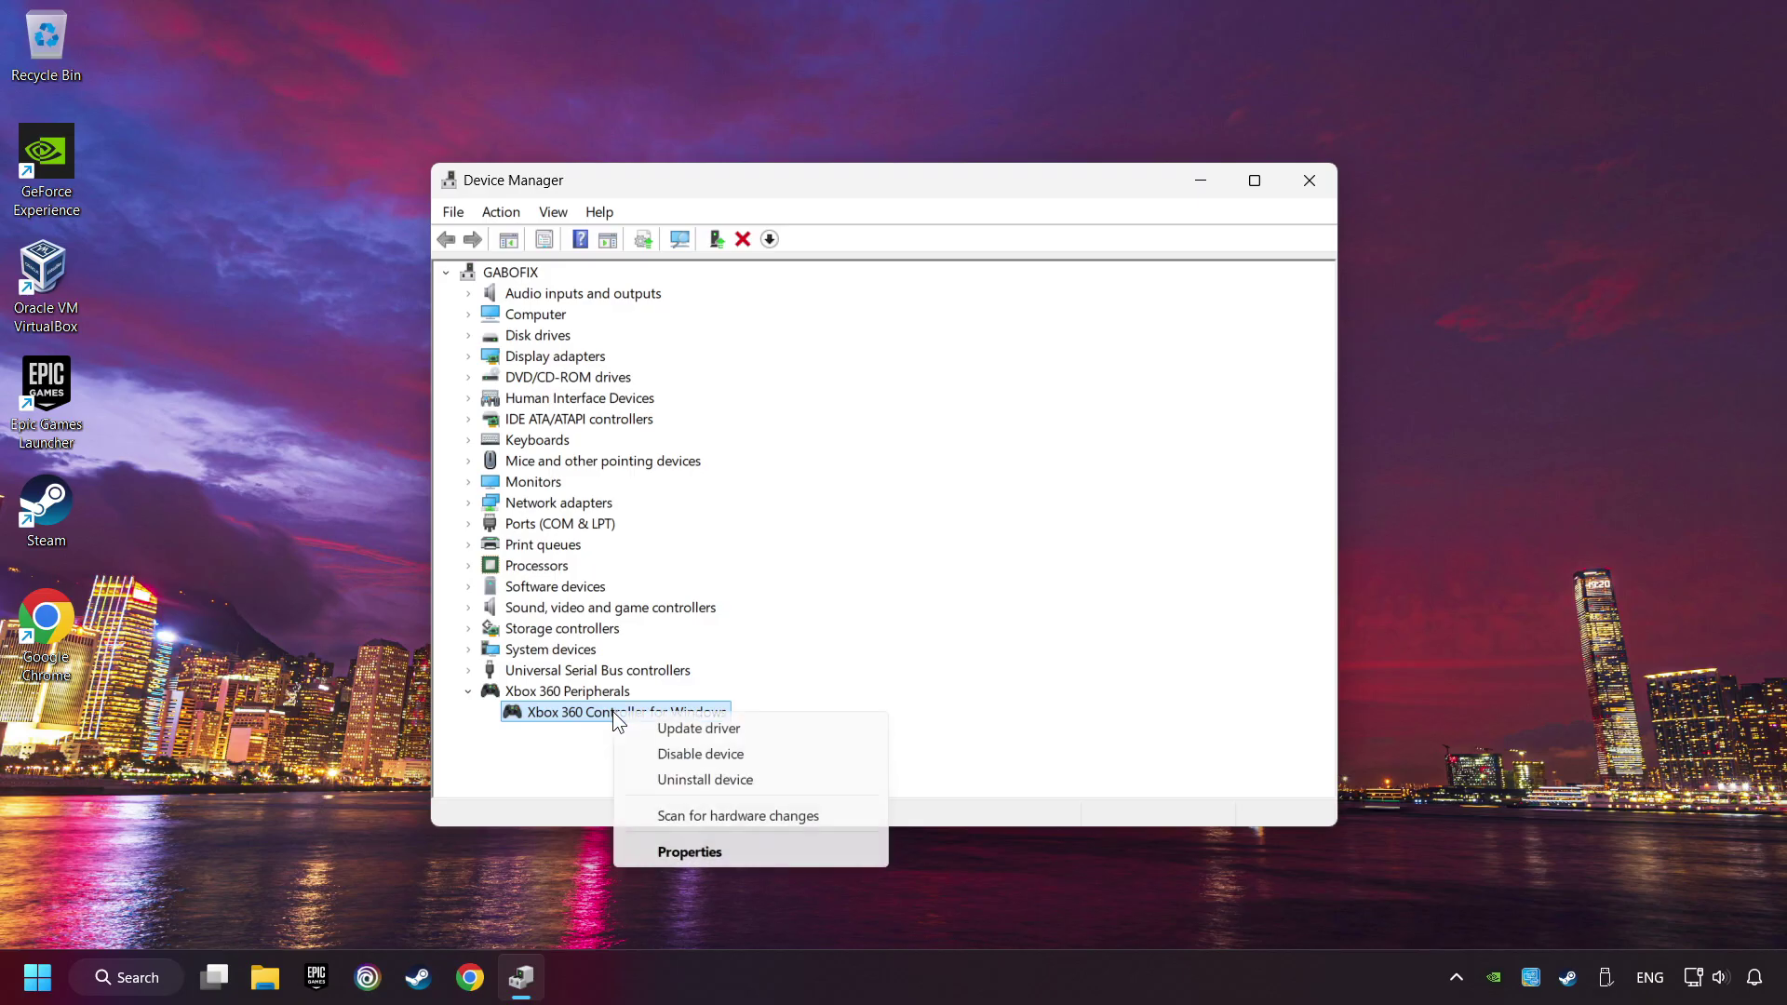
left_click(783, 726)
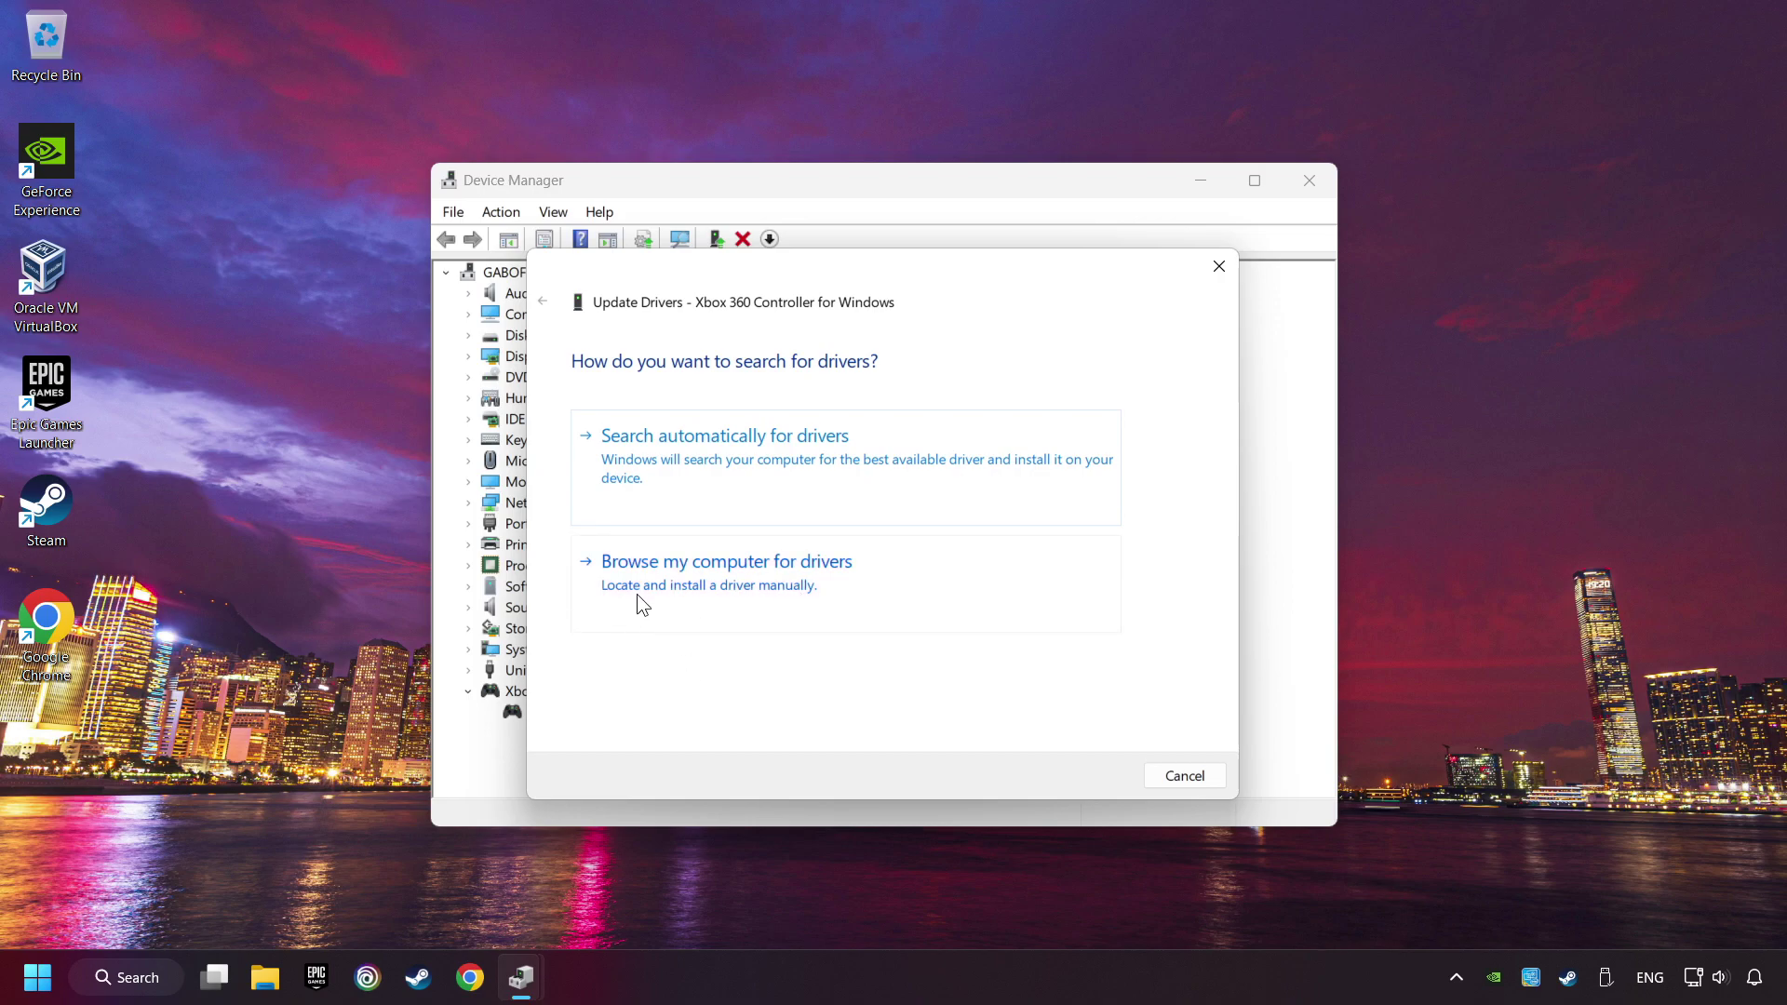
left_click(840, 594)
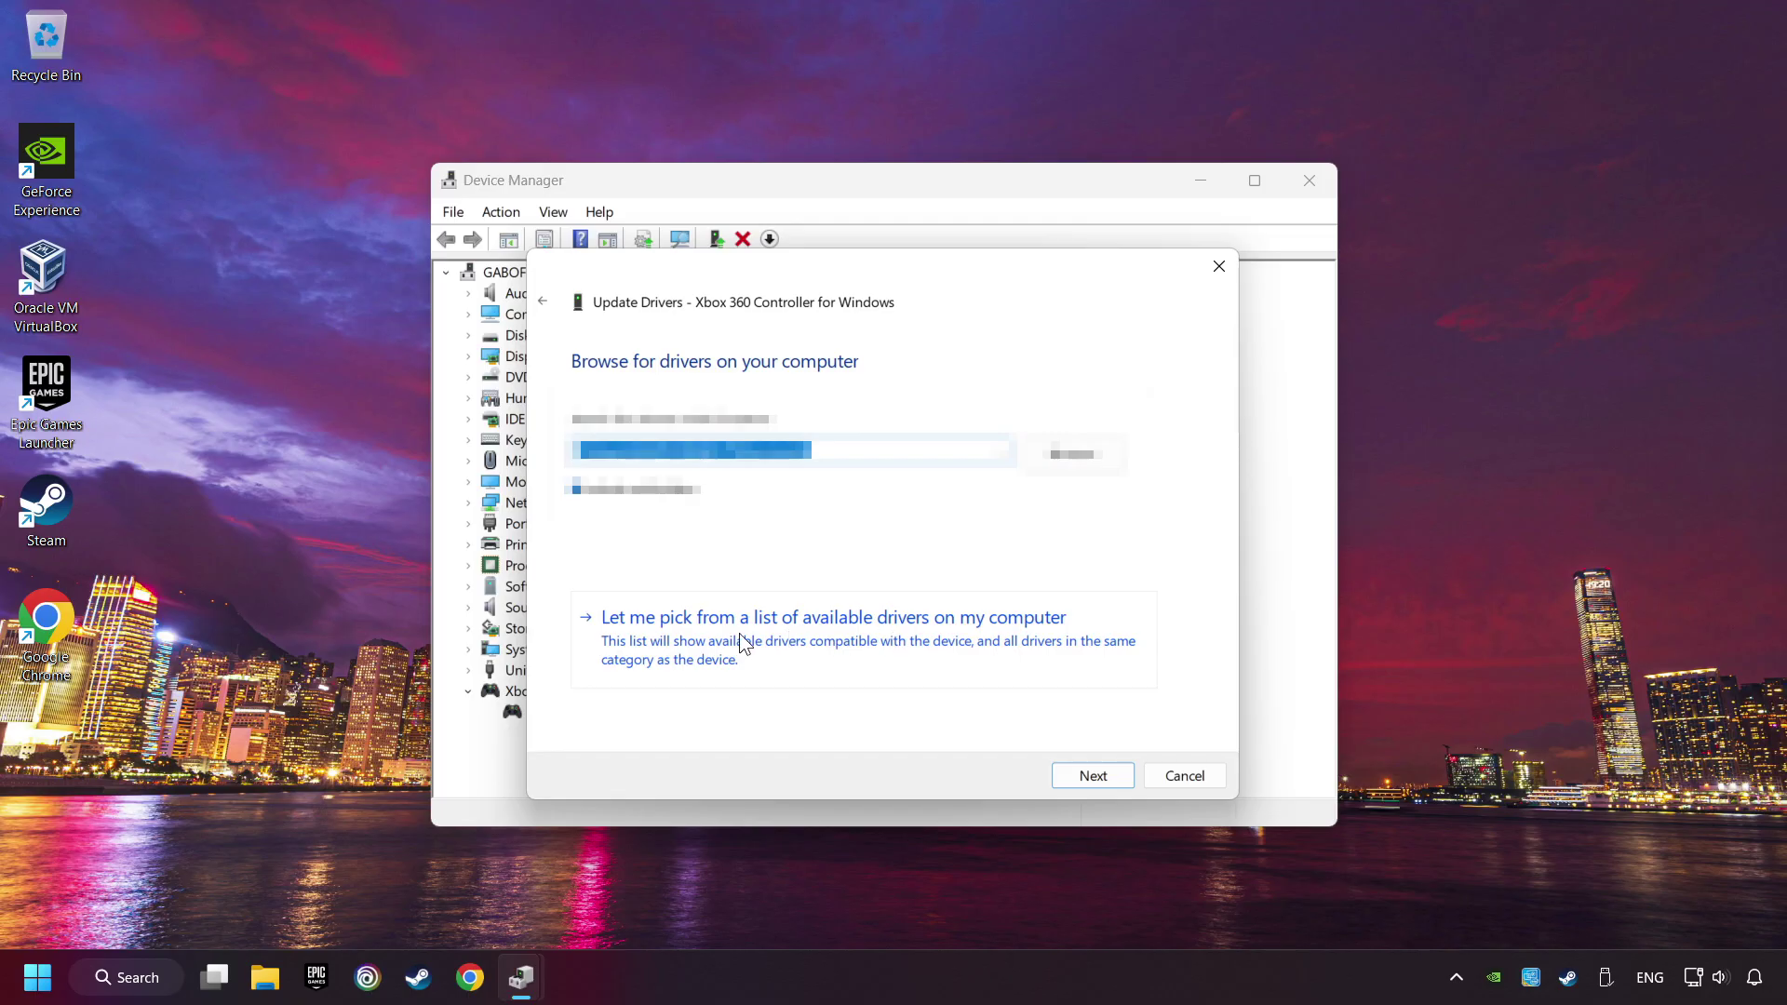
left_click(797, 637)
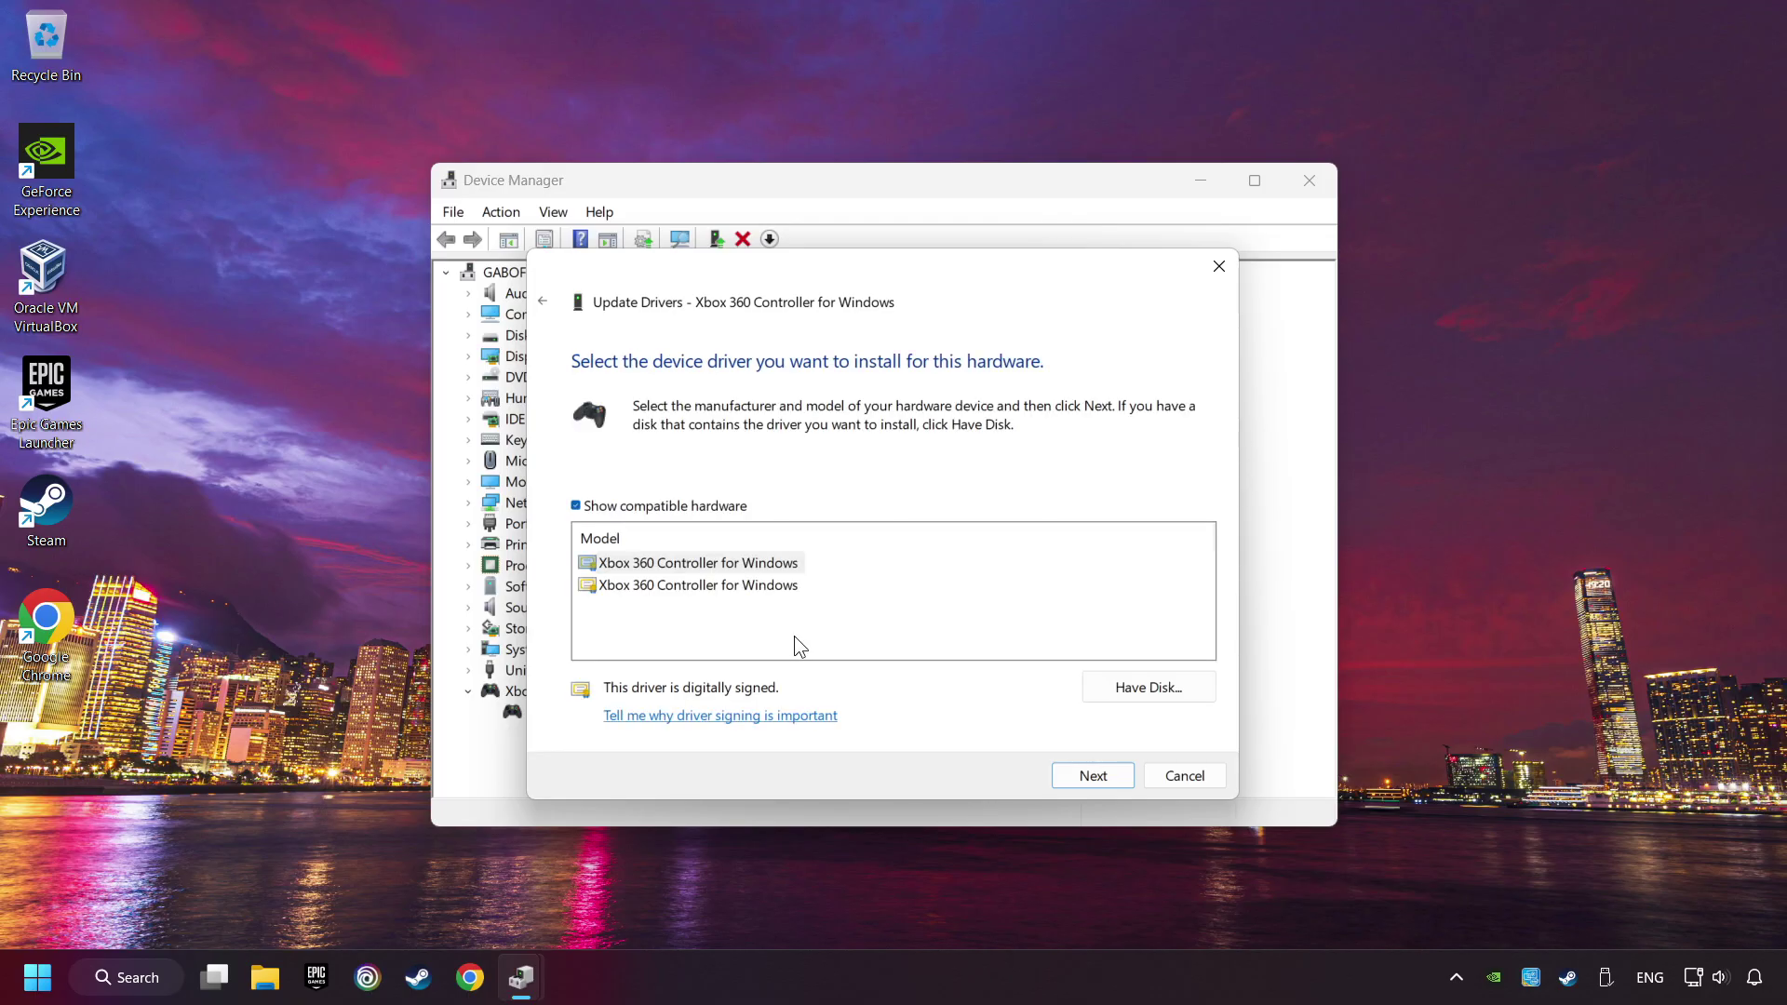
left_click(641, 566)
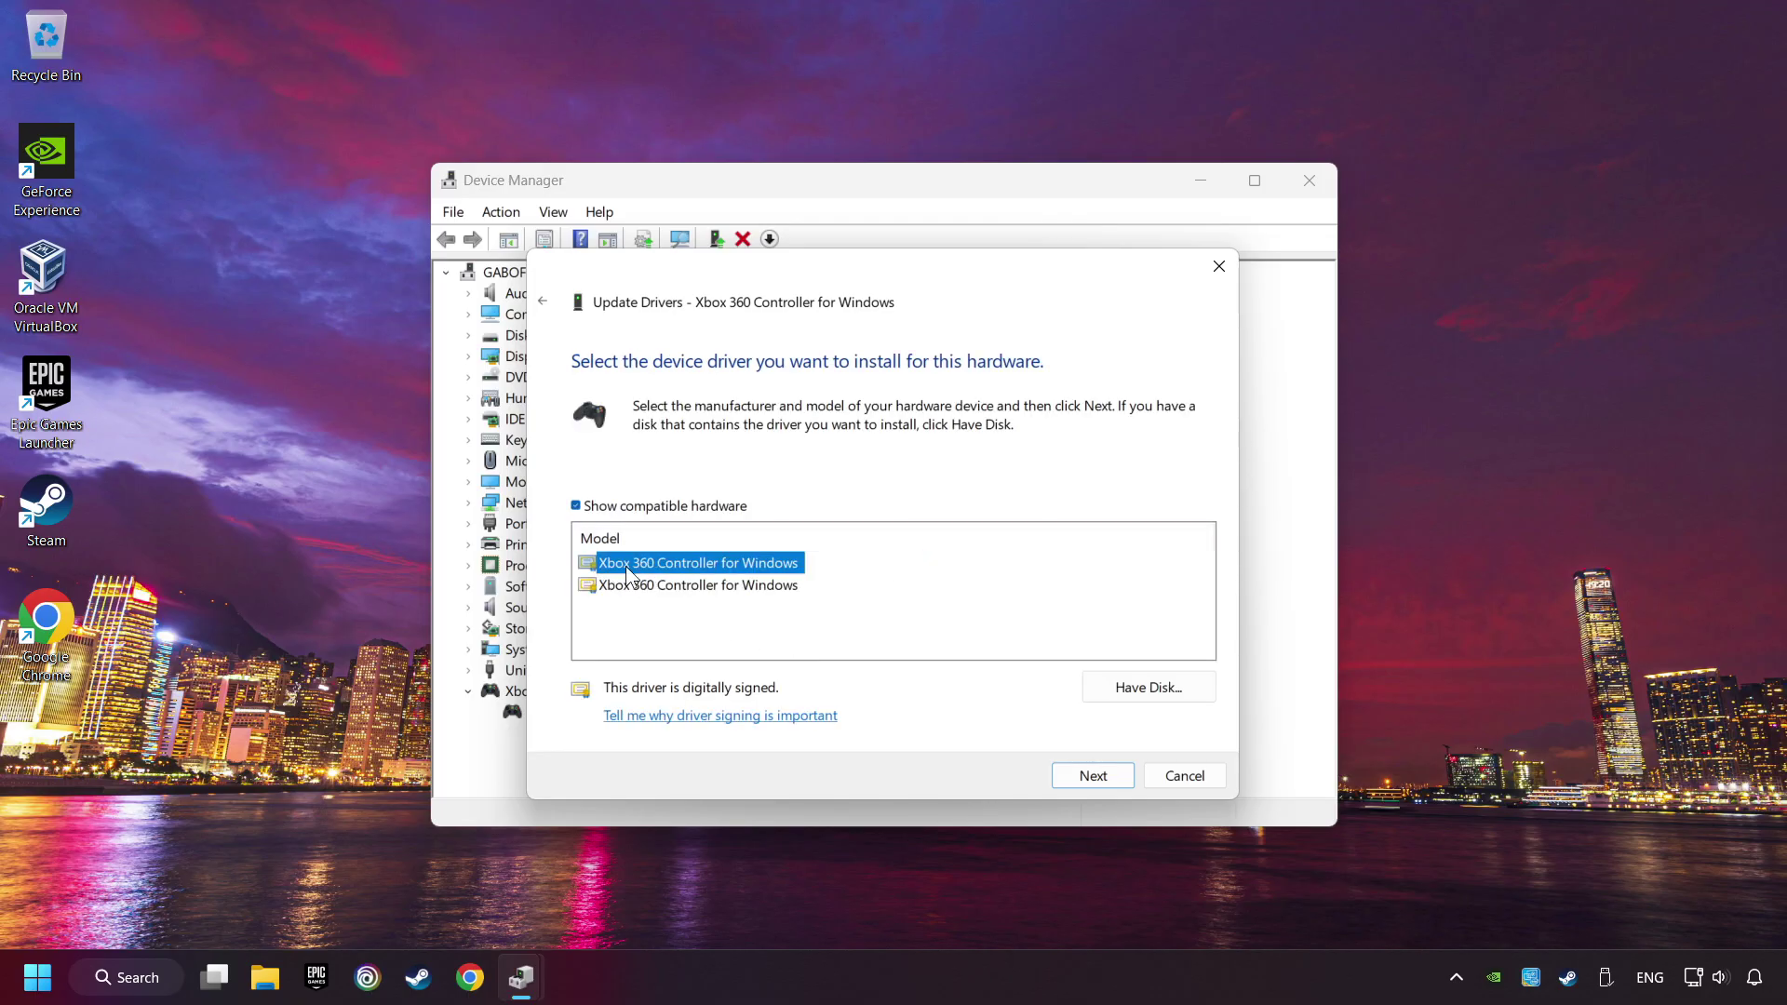
left_click(1092, 775)
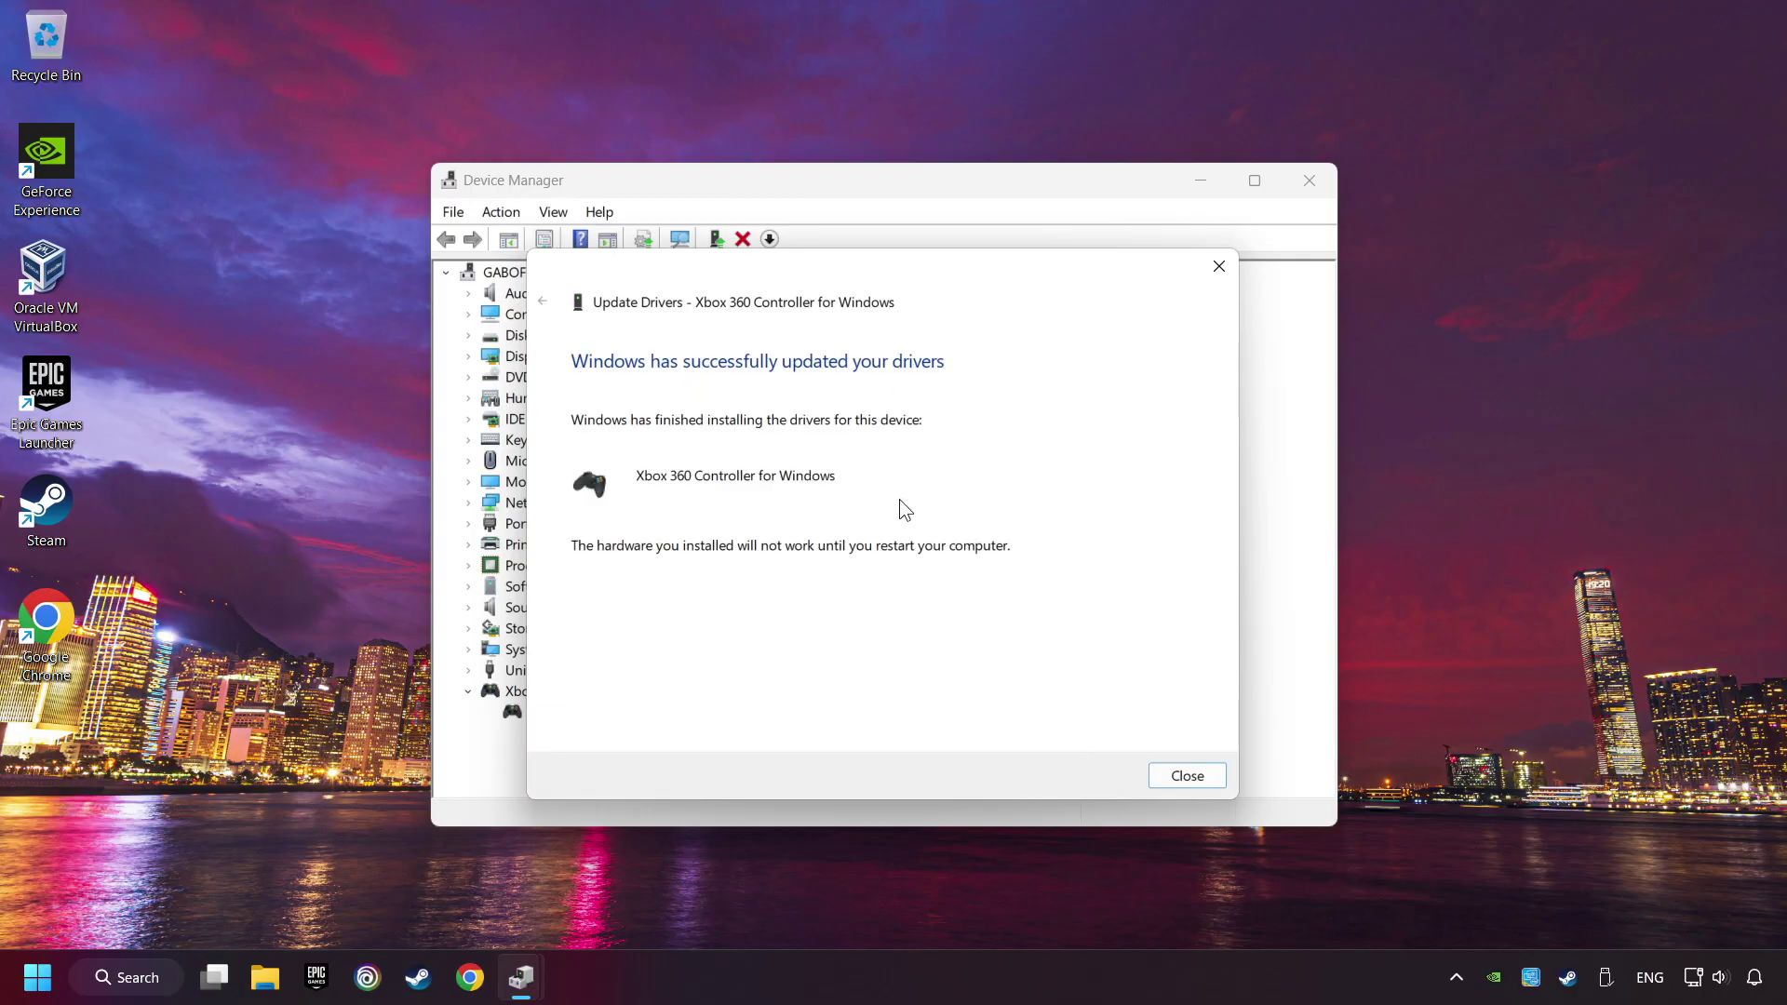
left_click(1199, 778)
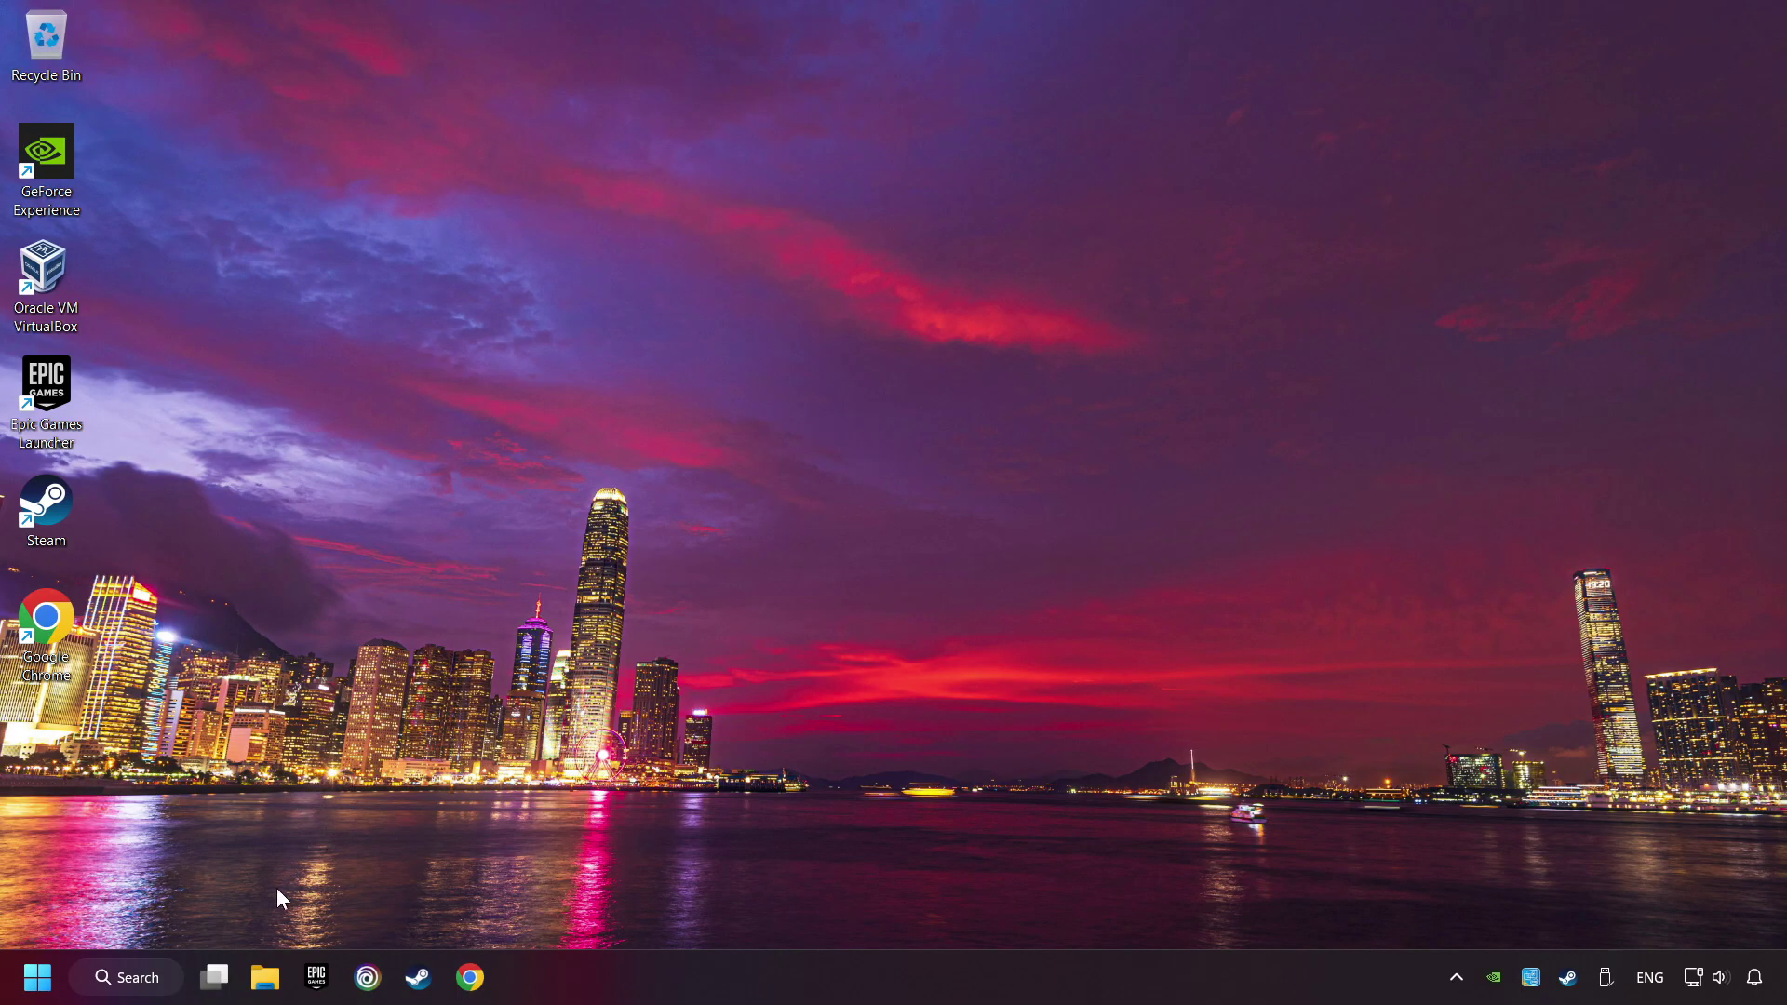
Step: Reopen Device Manager from search and expand Universal Serial Bus controllers
left_click(158, 986)
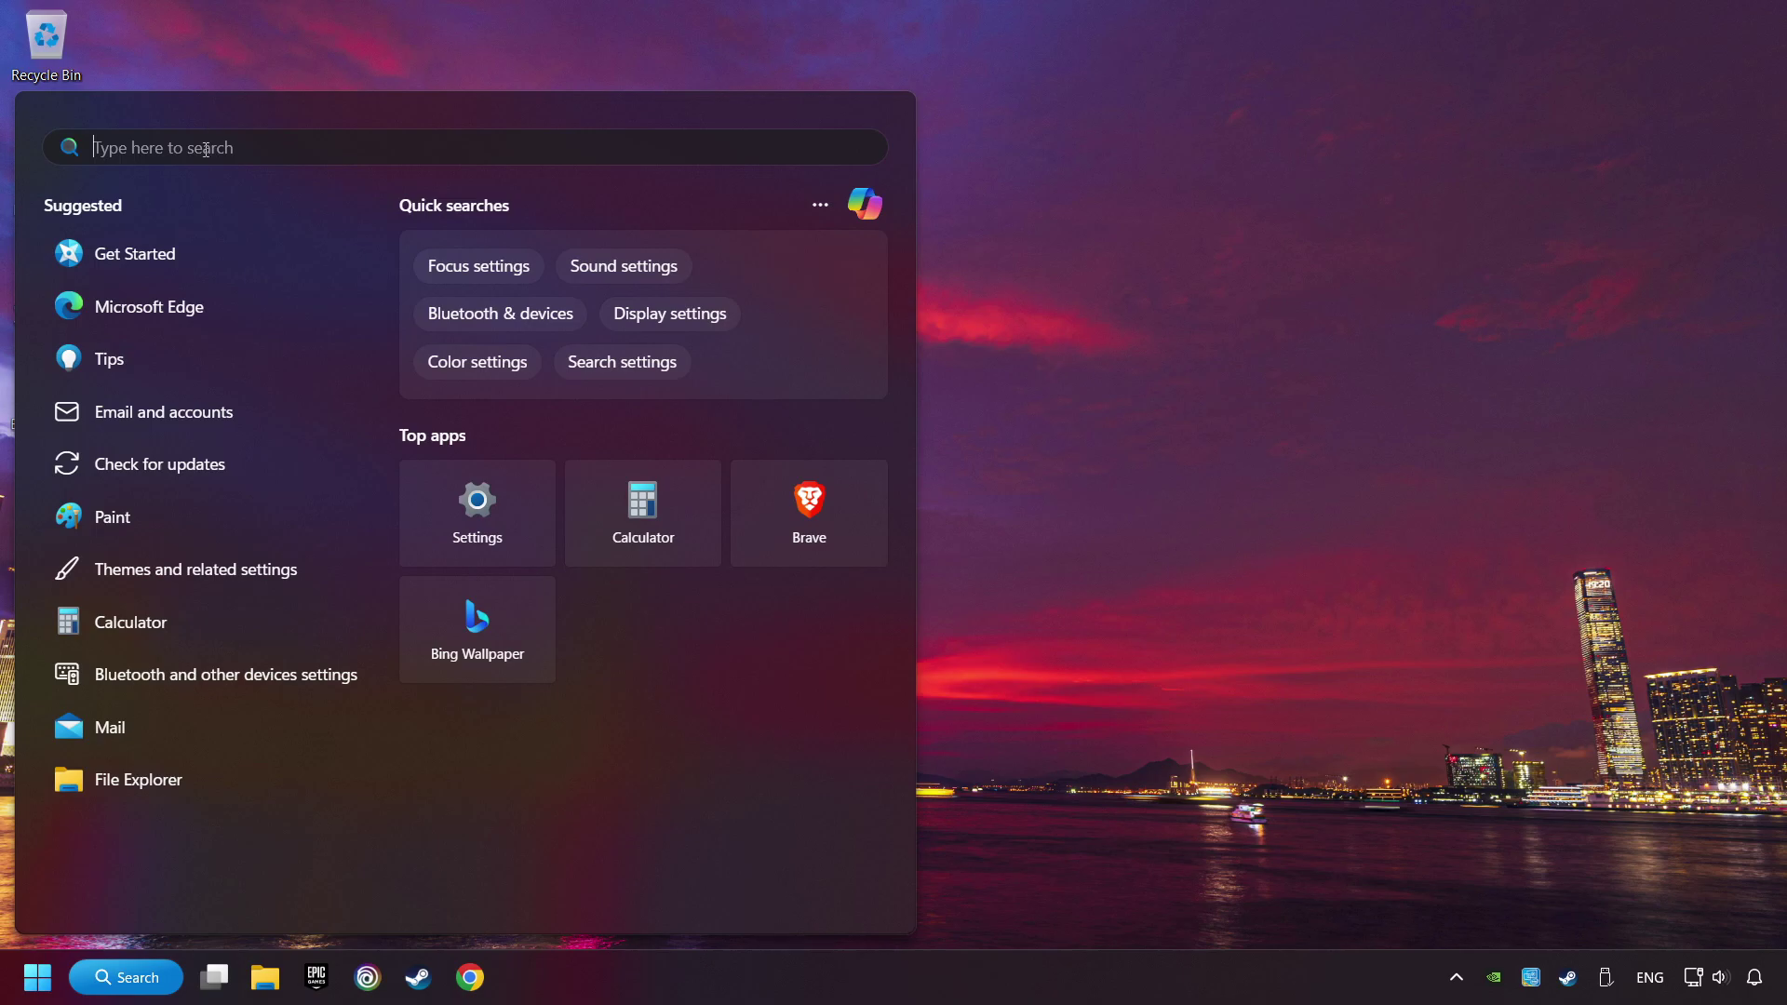
type("devic")
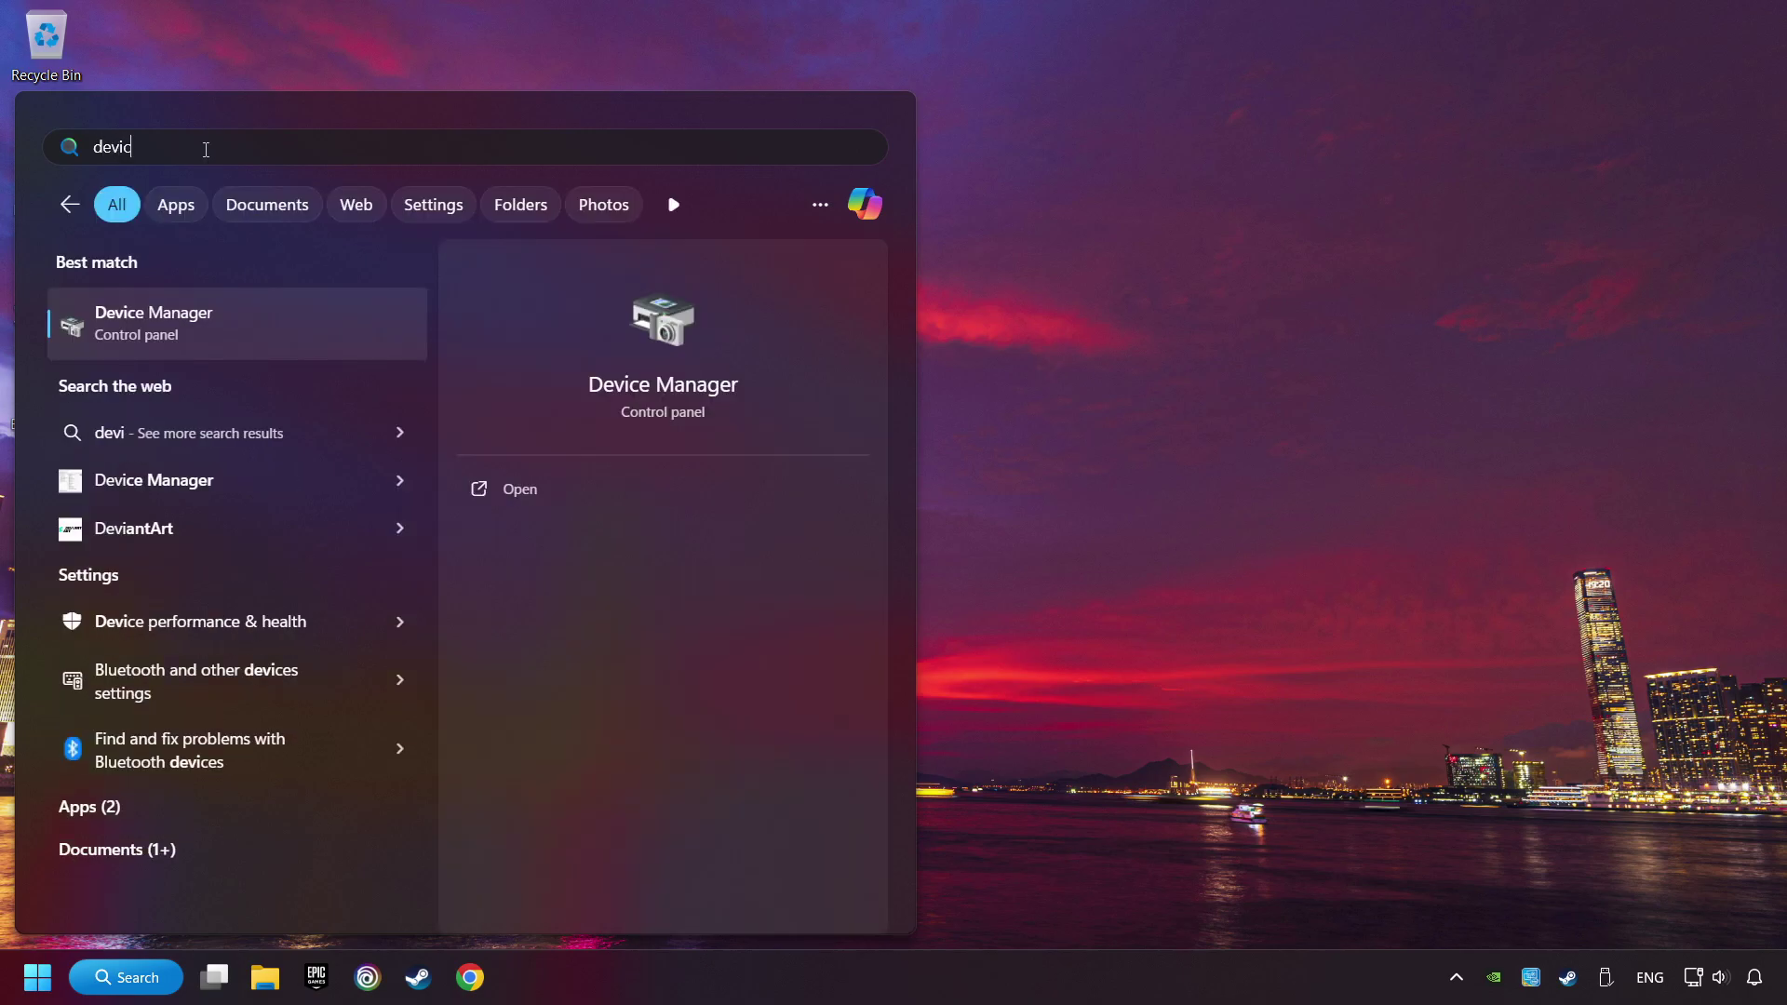
type("e manager")
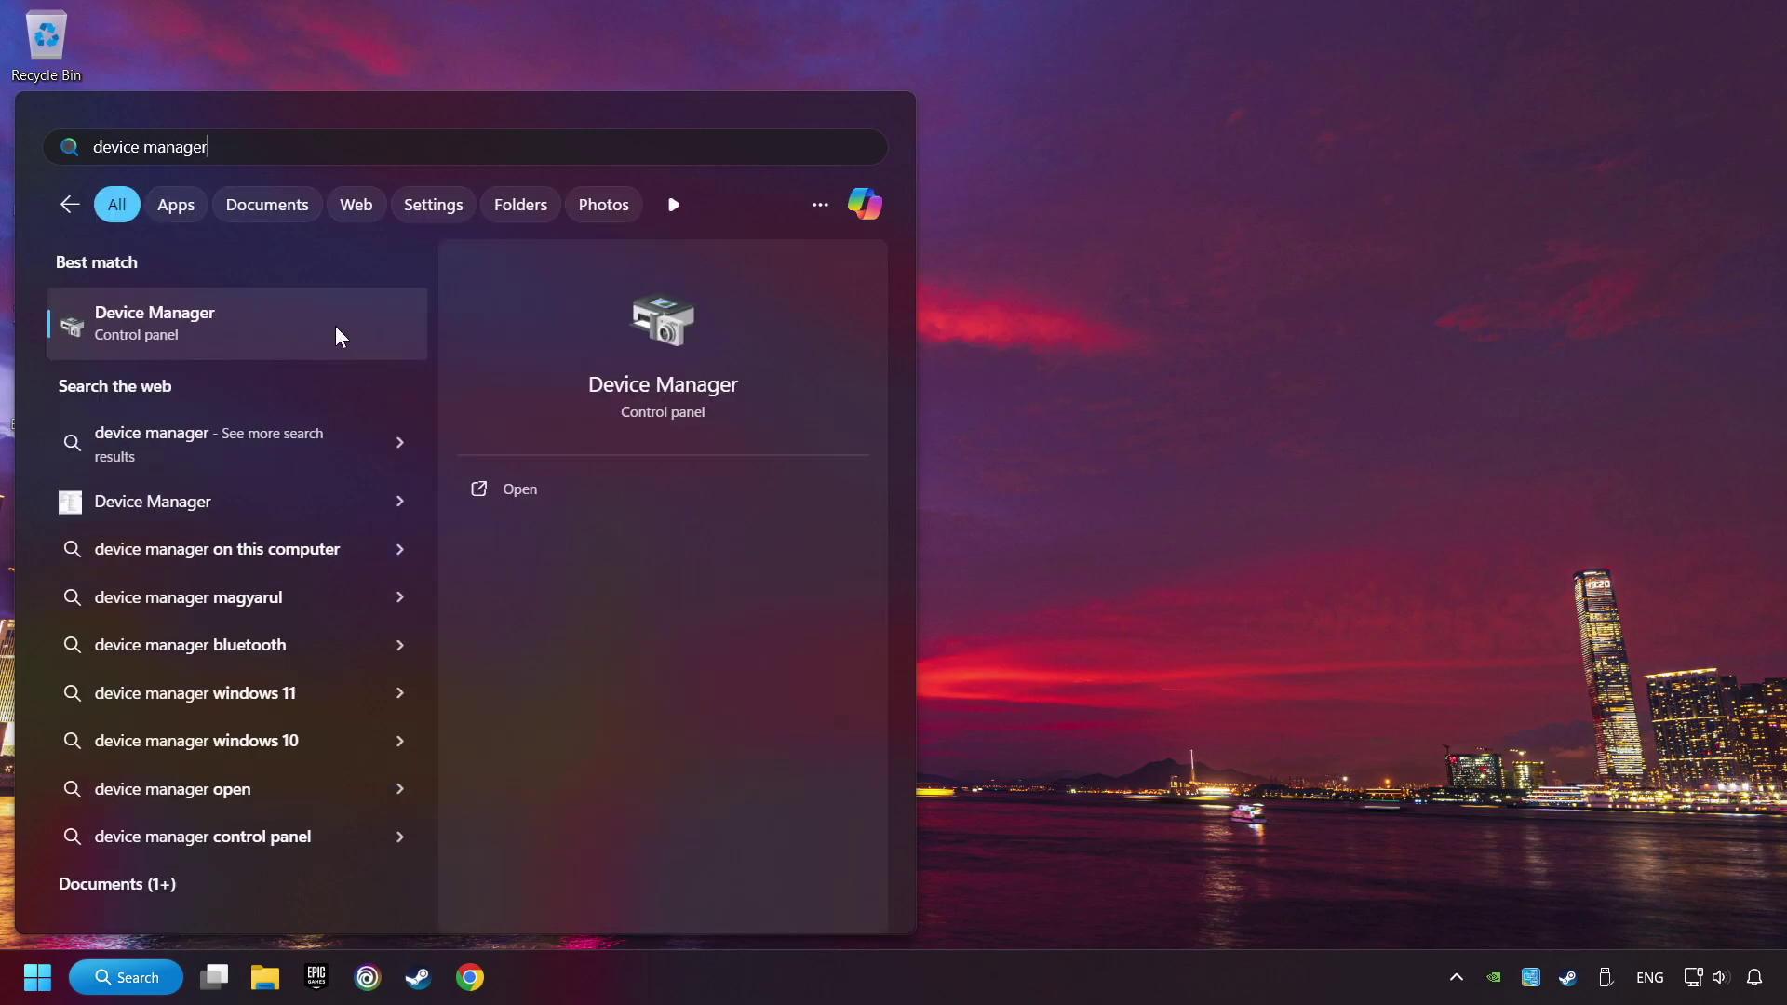
left_click(335, 325)
left_click_drag(454, 68, 746, 194)
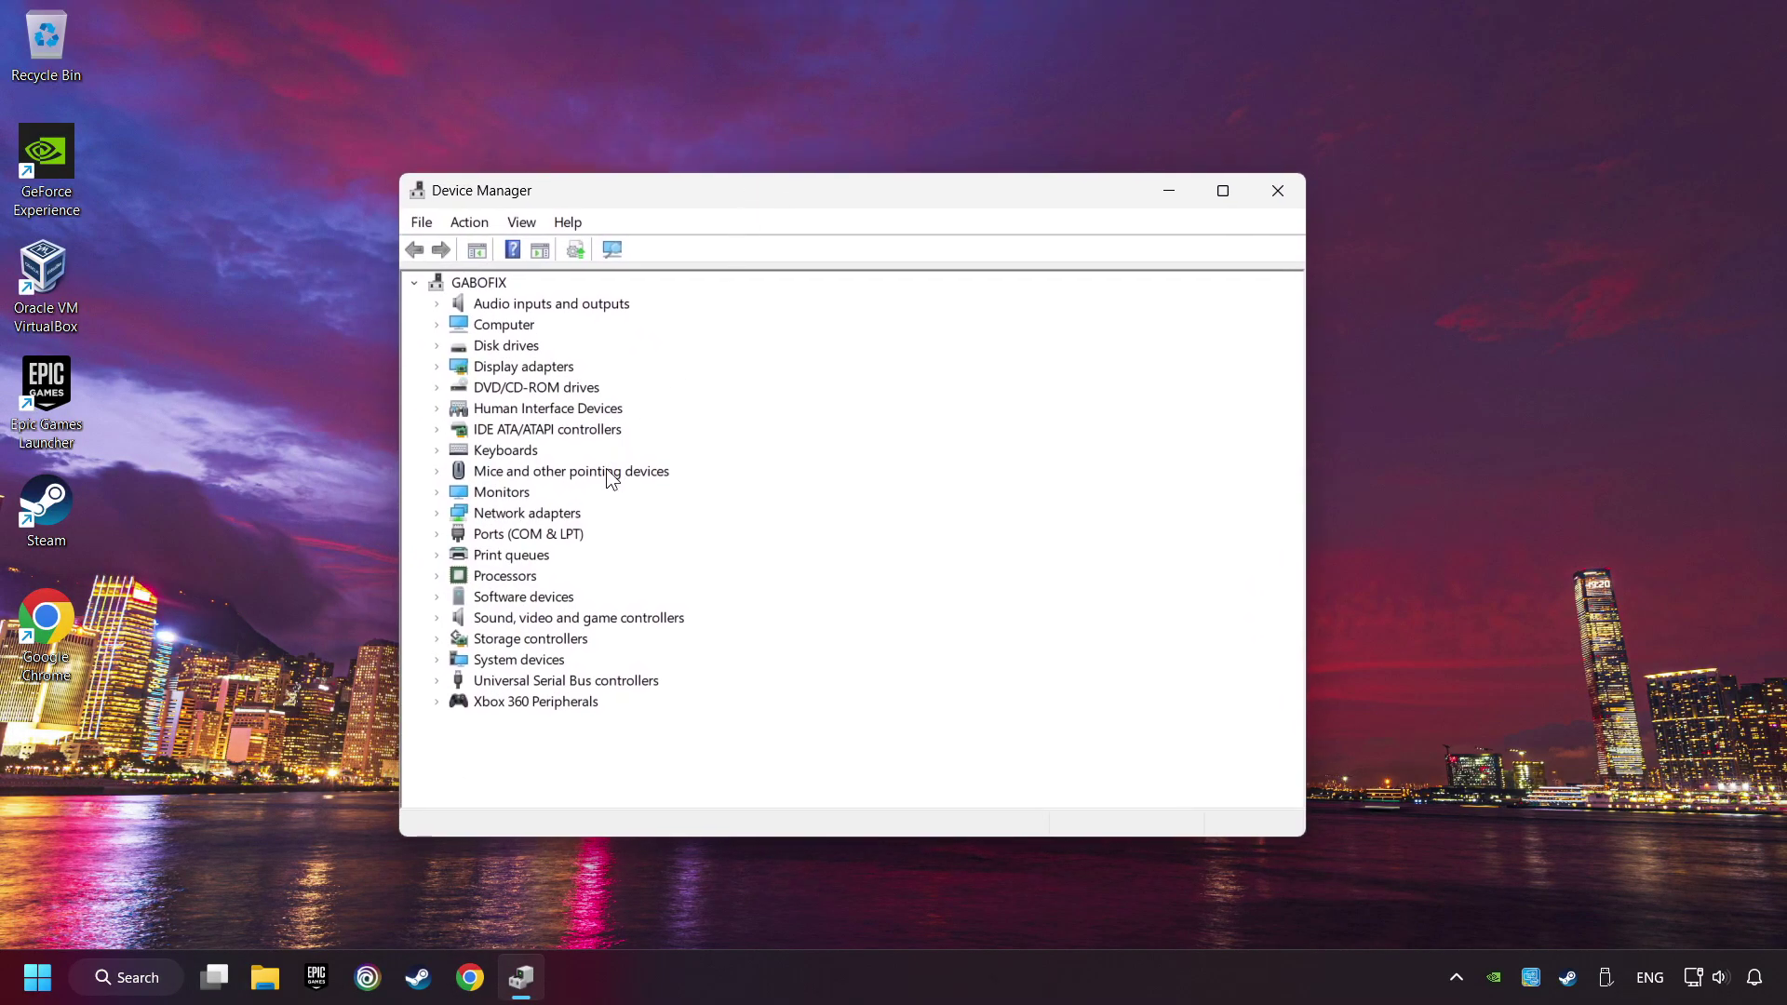
left_click(461, 679)
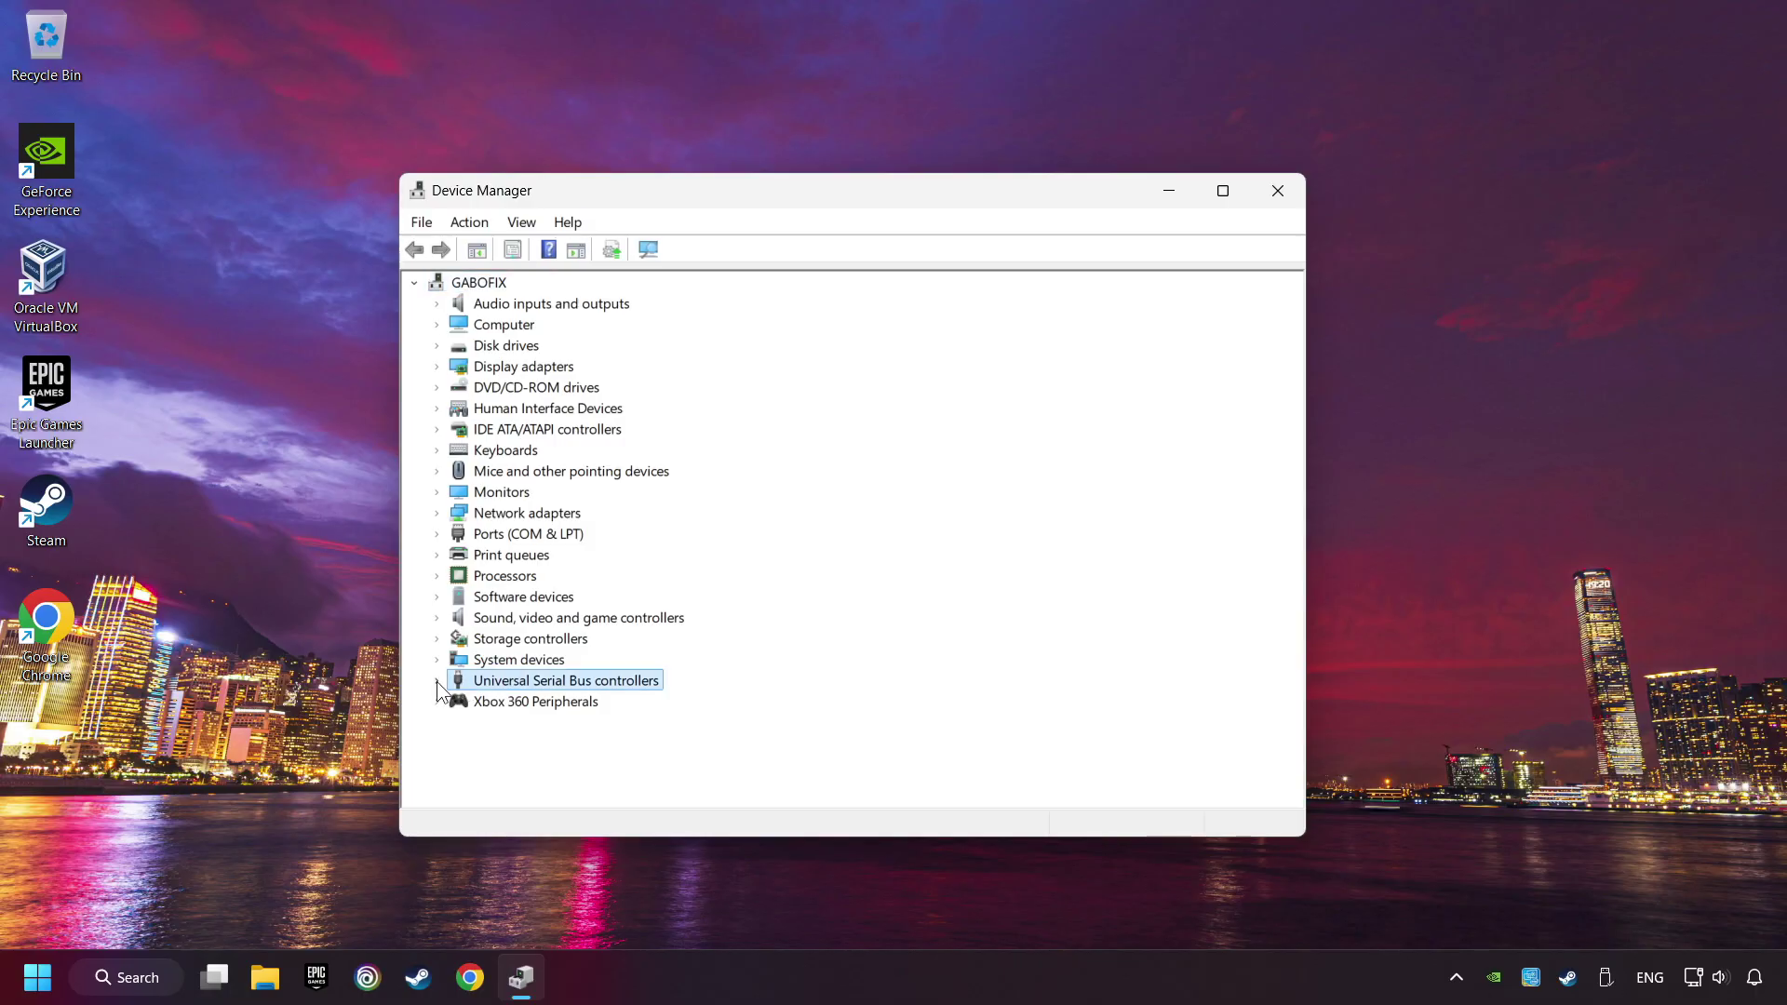
left_click(438, 680)
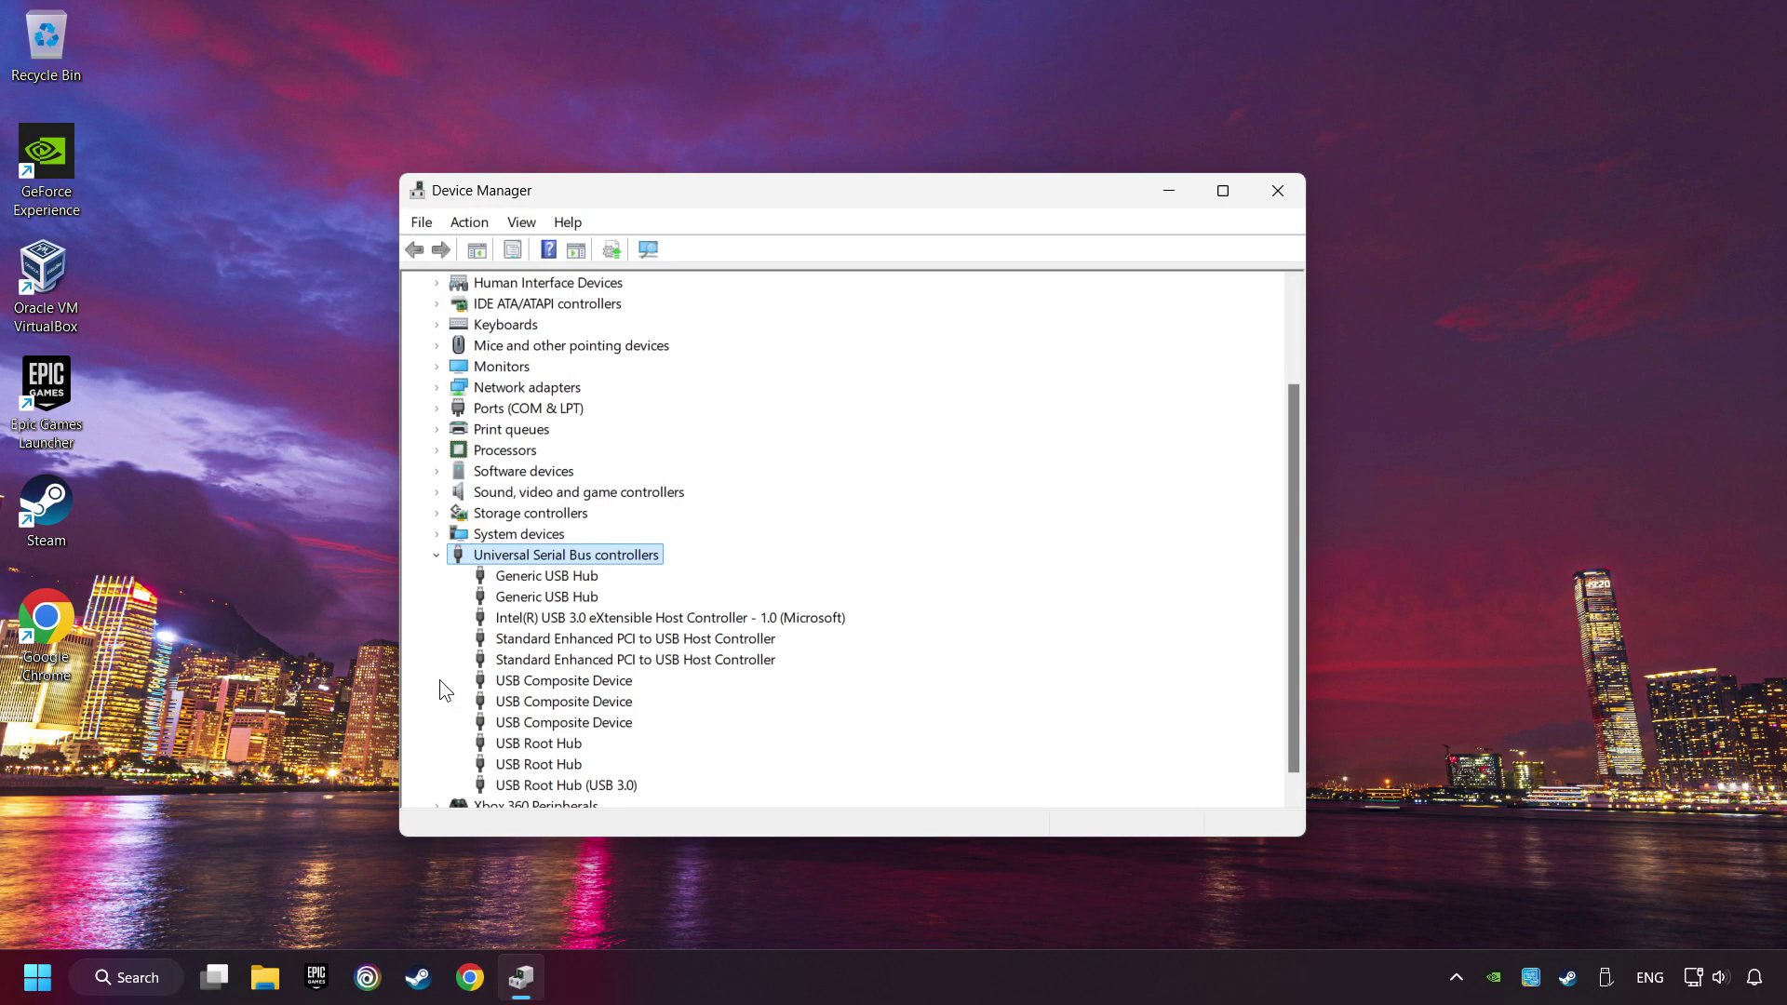
Step: Toggle the Generic USB Hub's 'Allow the computer to turn off this device' setting and confirm with OK
right_click(513, 579)
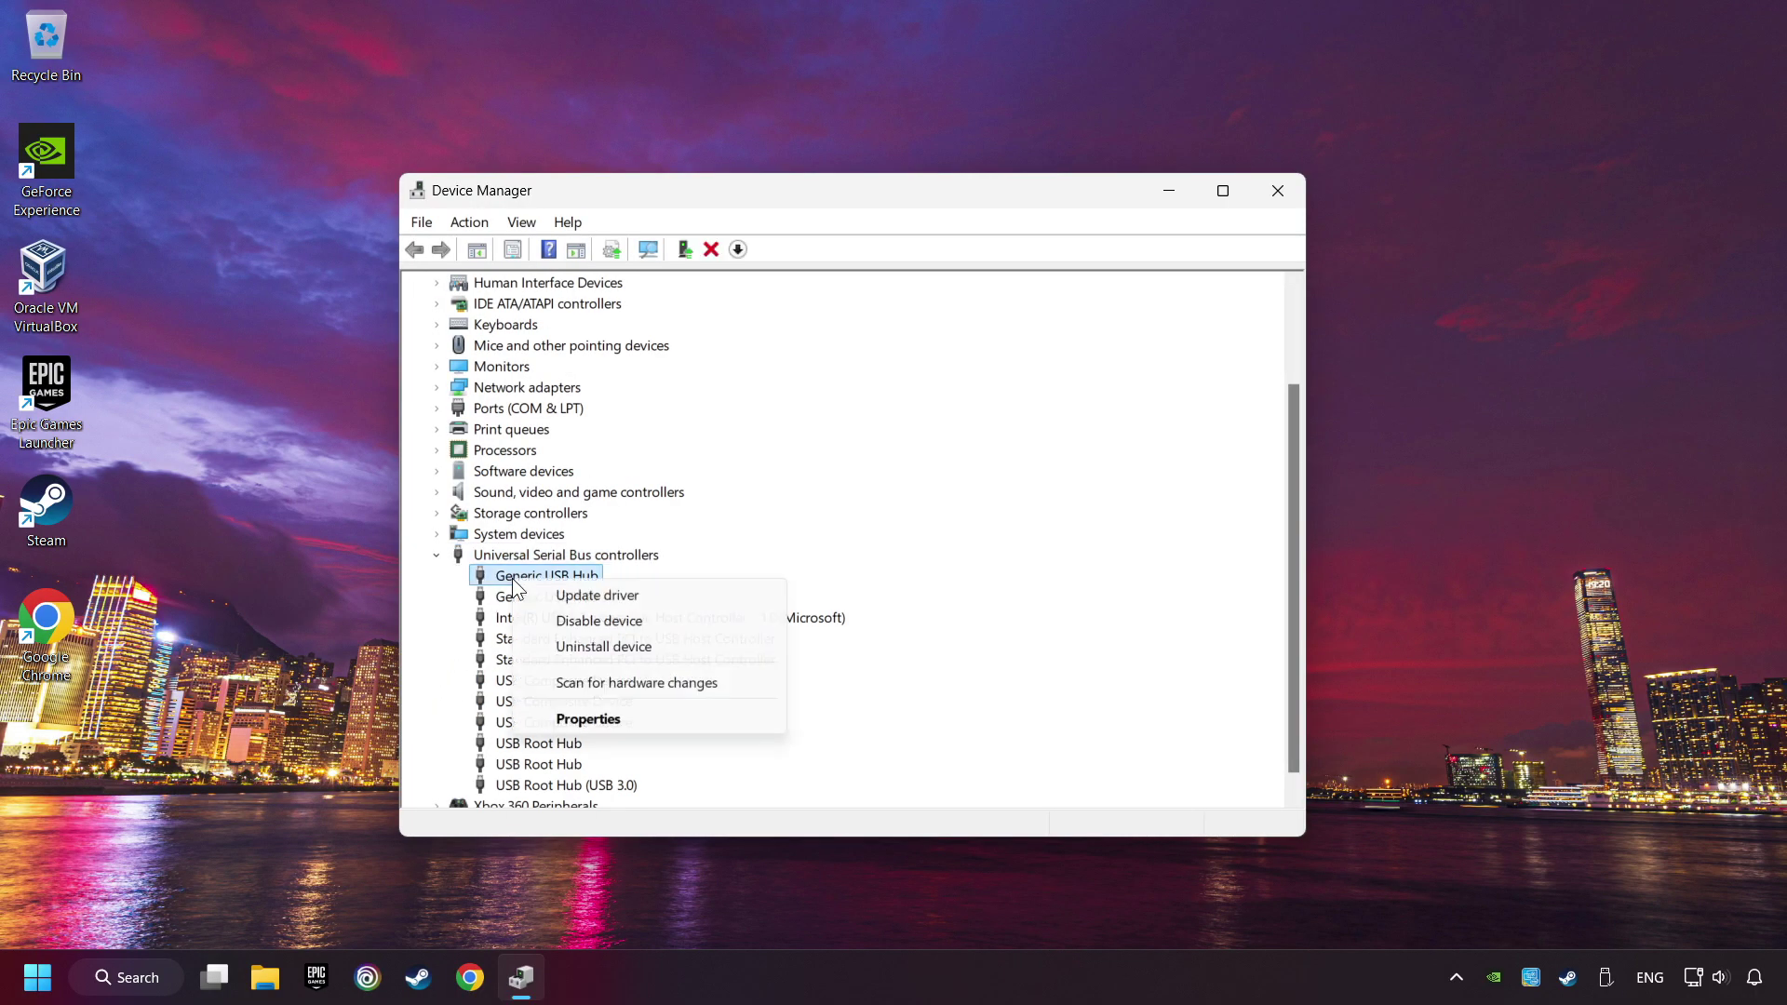
left_click(652, 718)
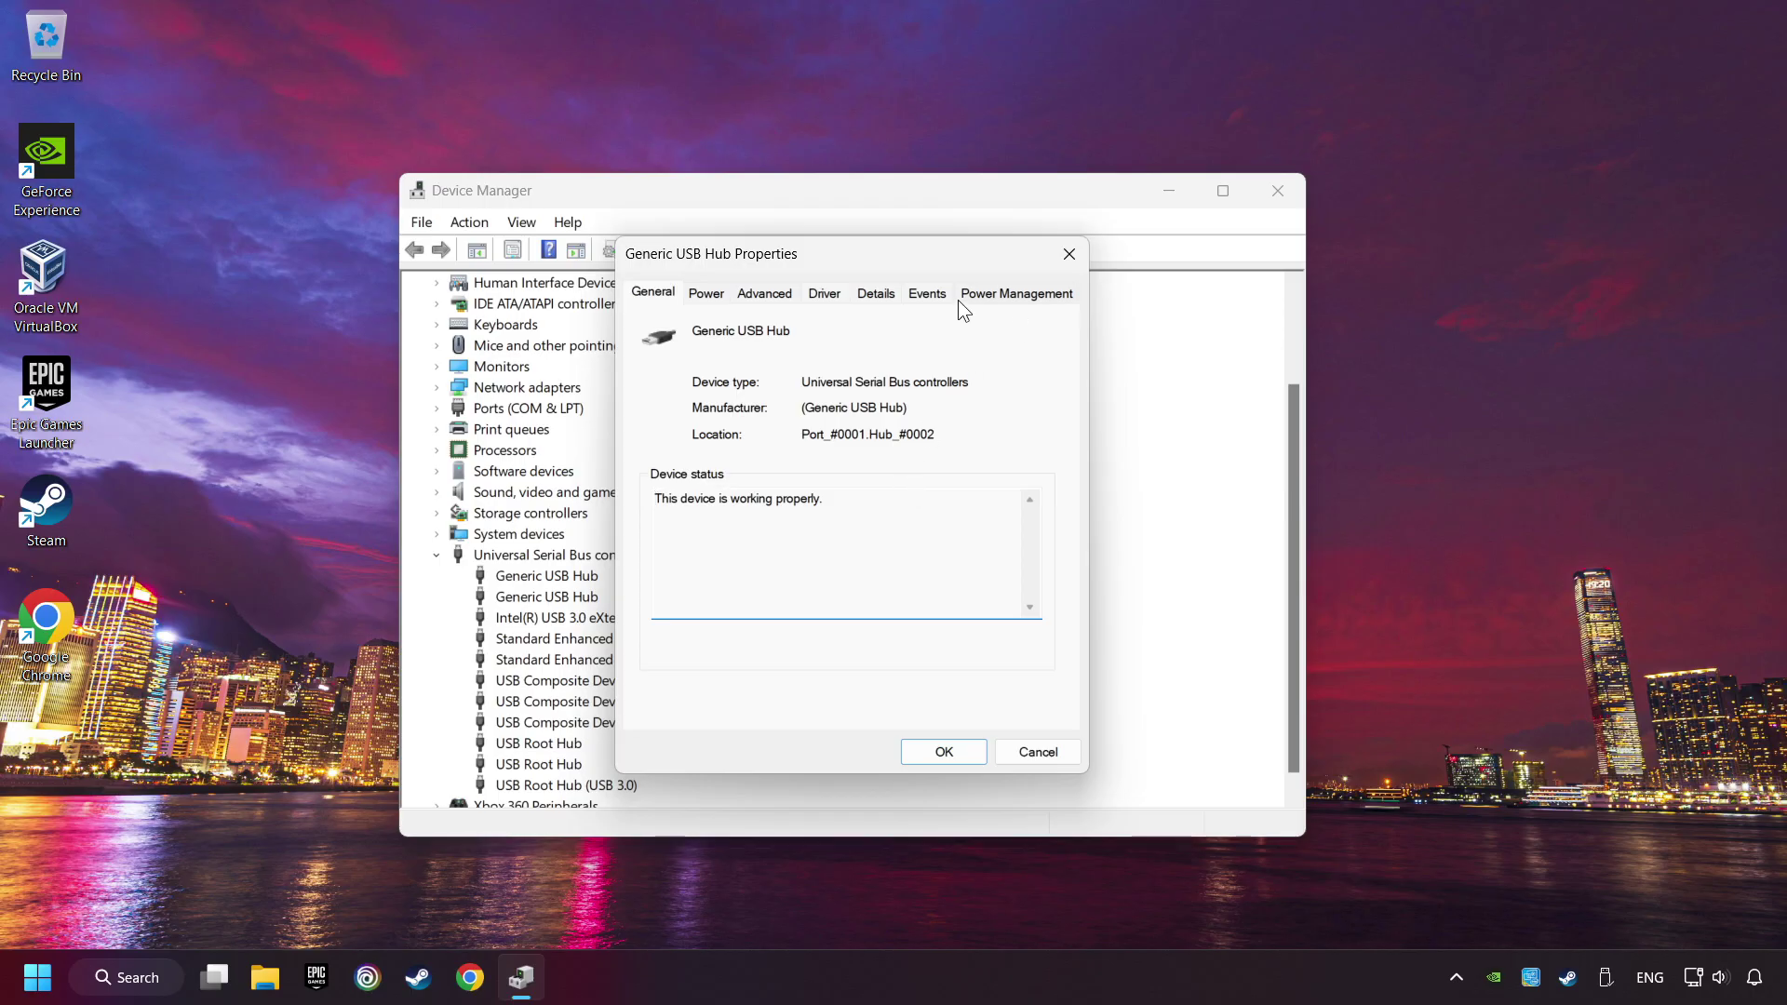
left_click(1018, 296)
left_click(672, 387)
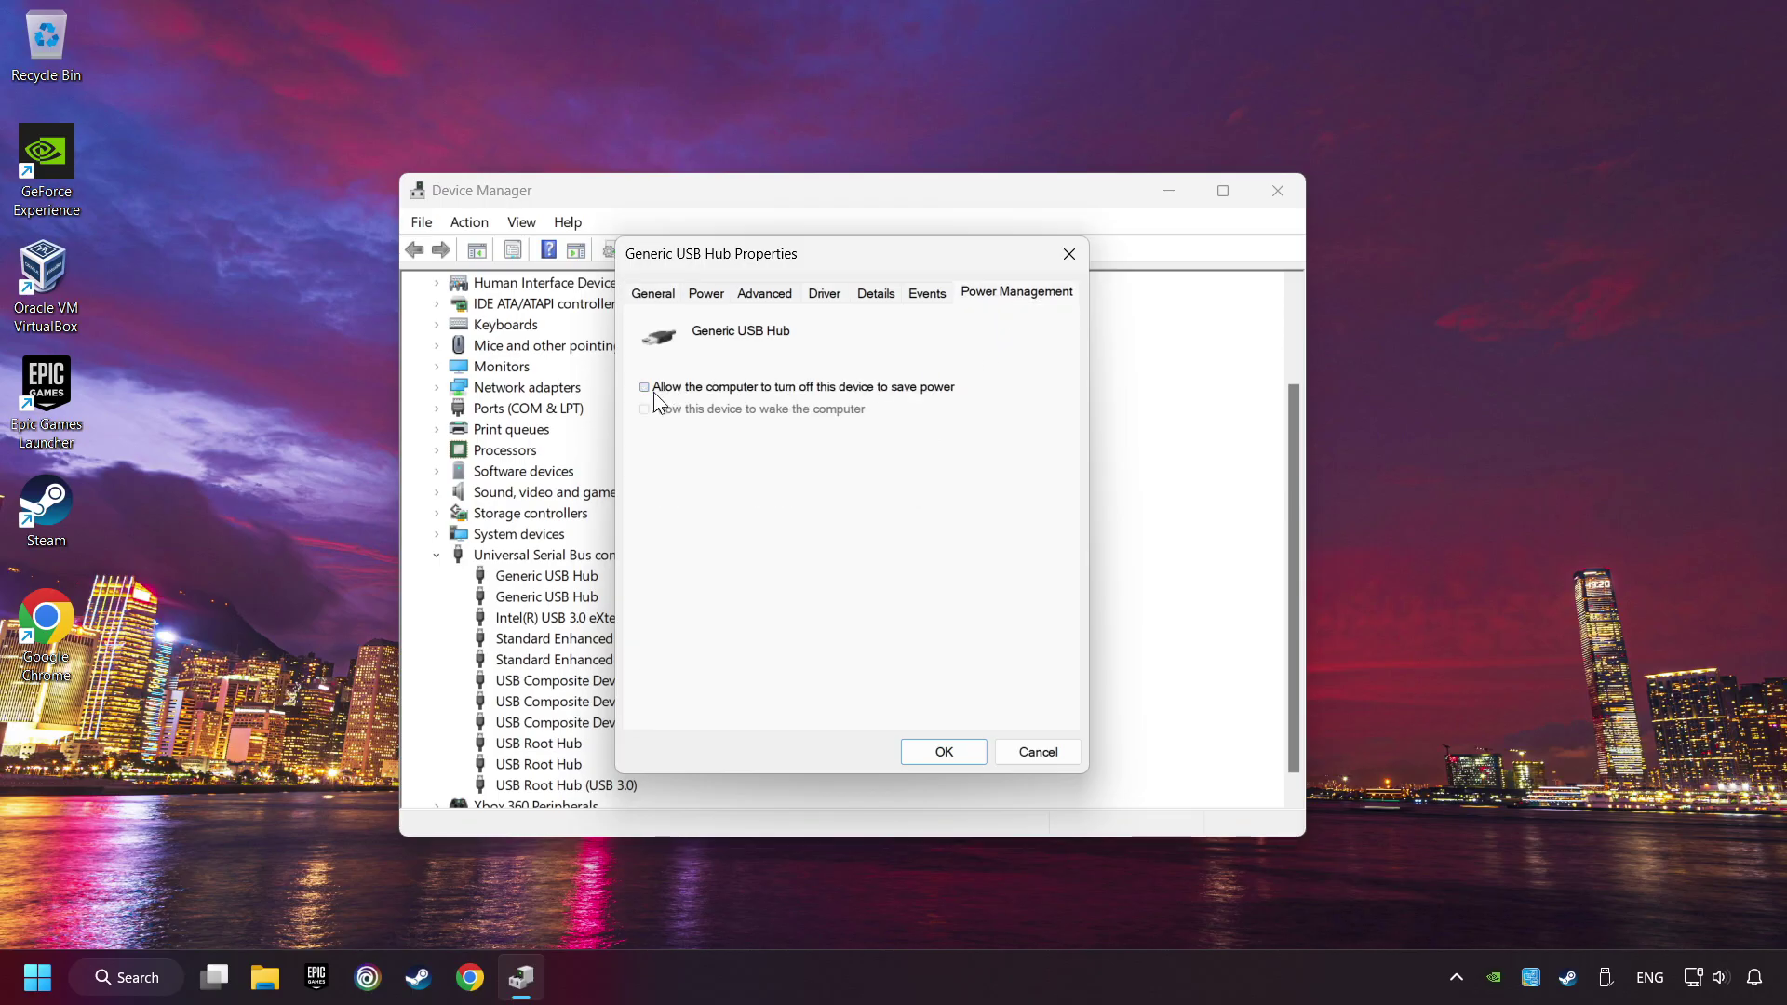
left_click(675, 388)
left_click(943, 752)
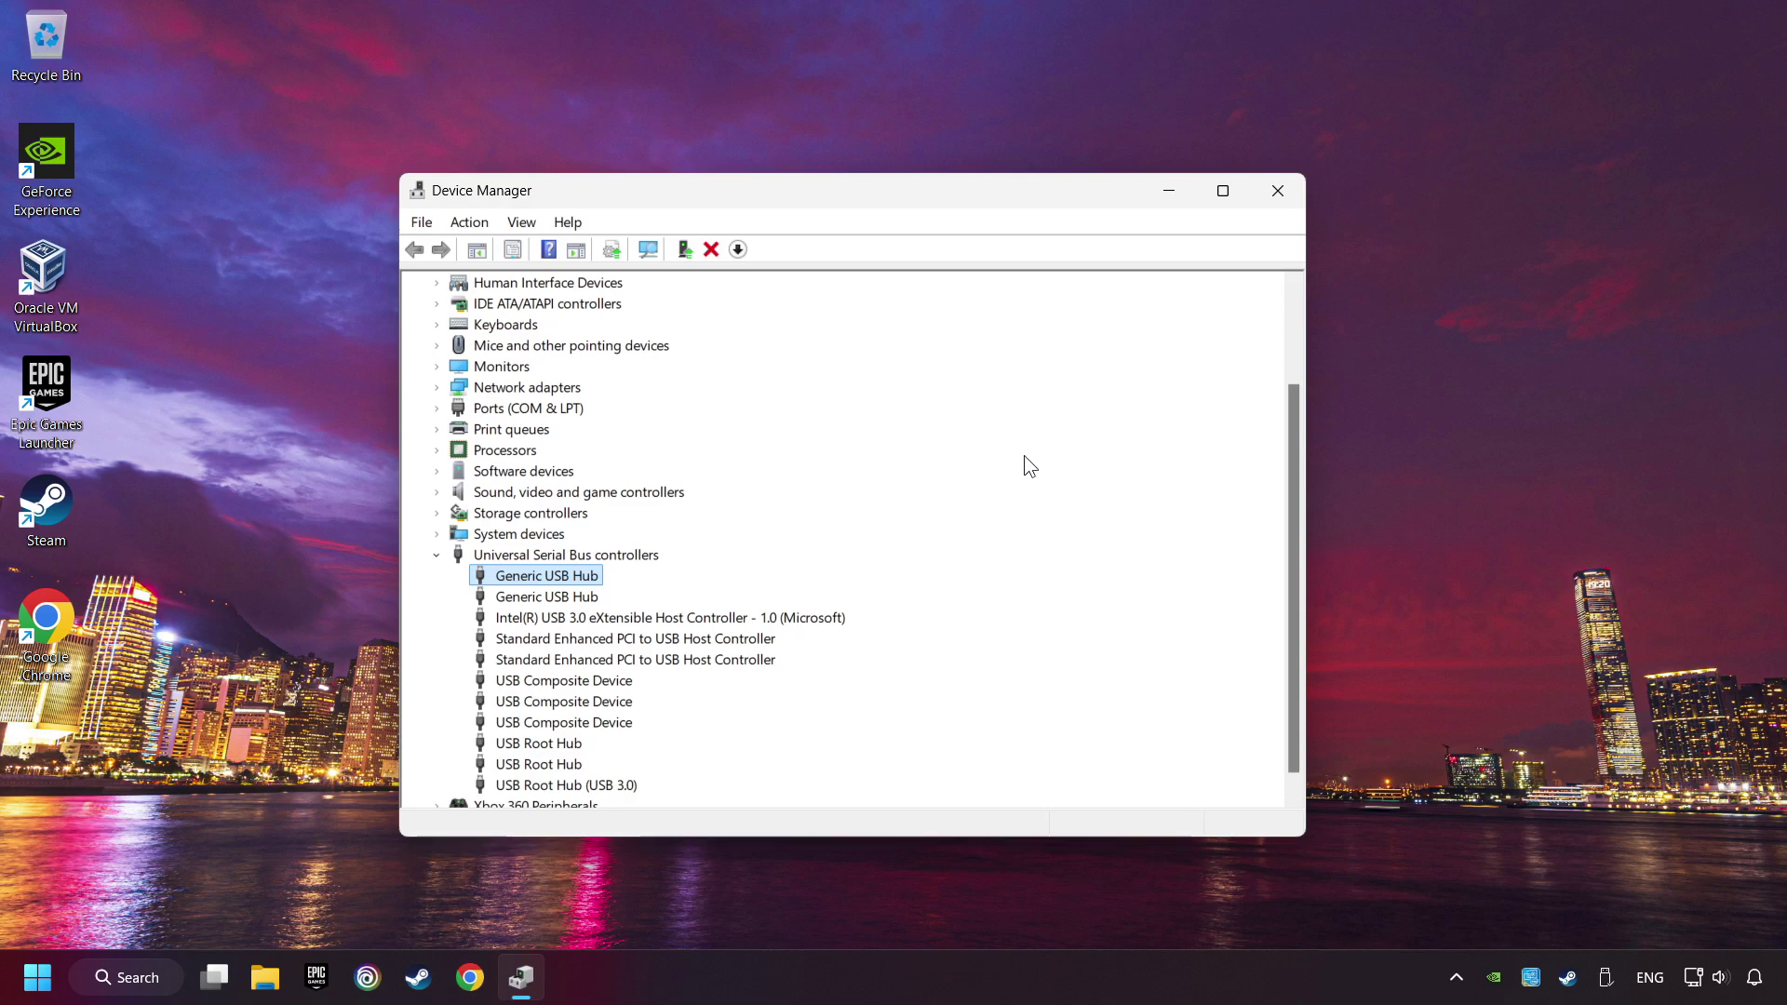
Step: Close Device Manager, open Set up USB game controllers, and show the Xbox 360 controller's Settings tab
left_click(1276, 192)
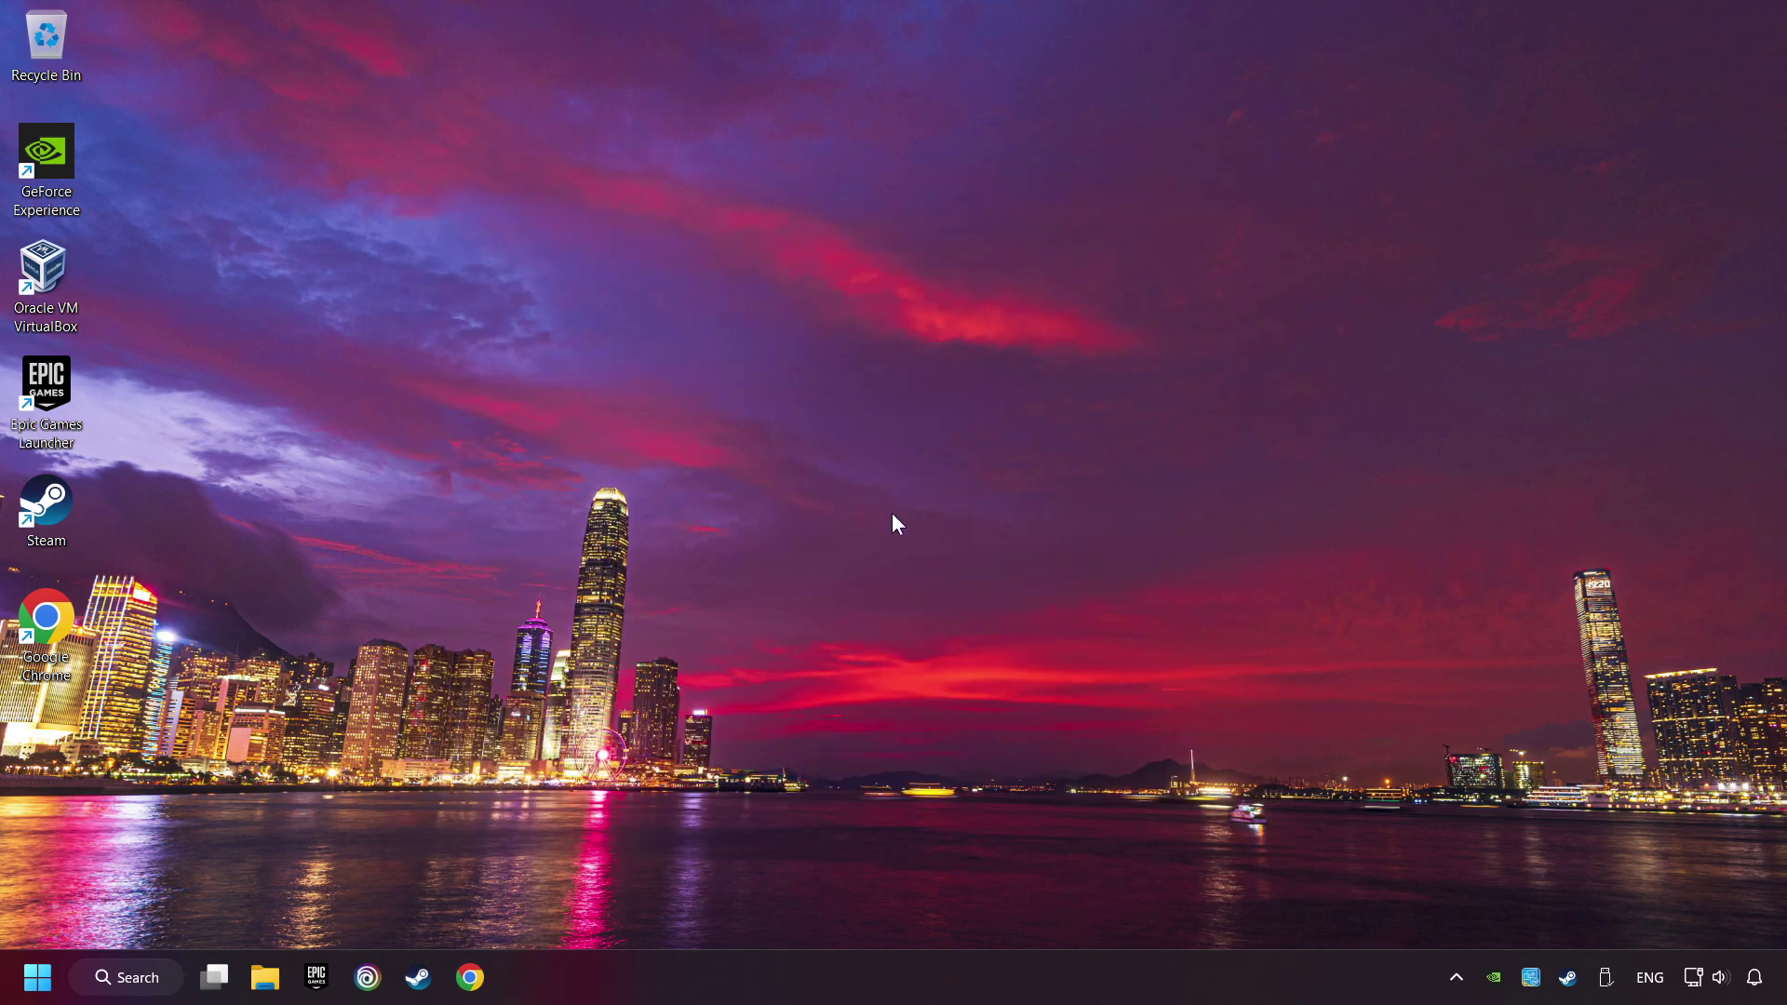
left_click(147, 984)
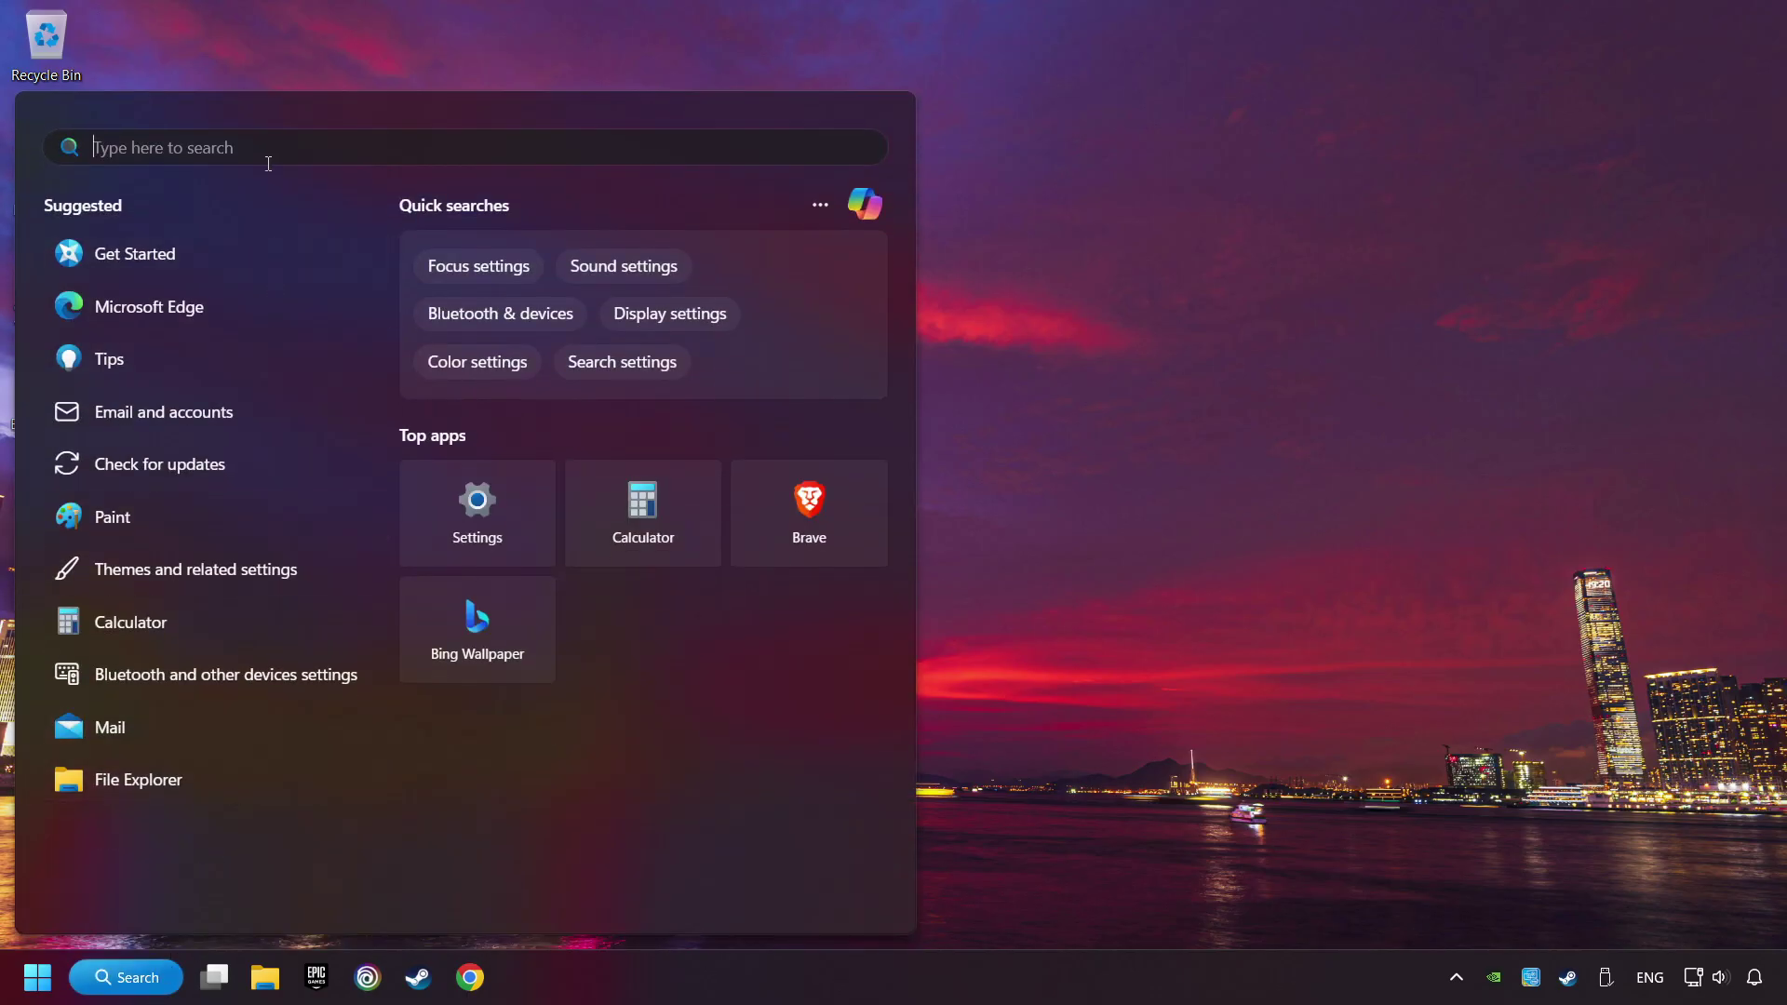
type("controller")
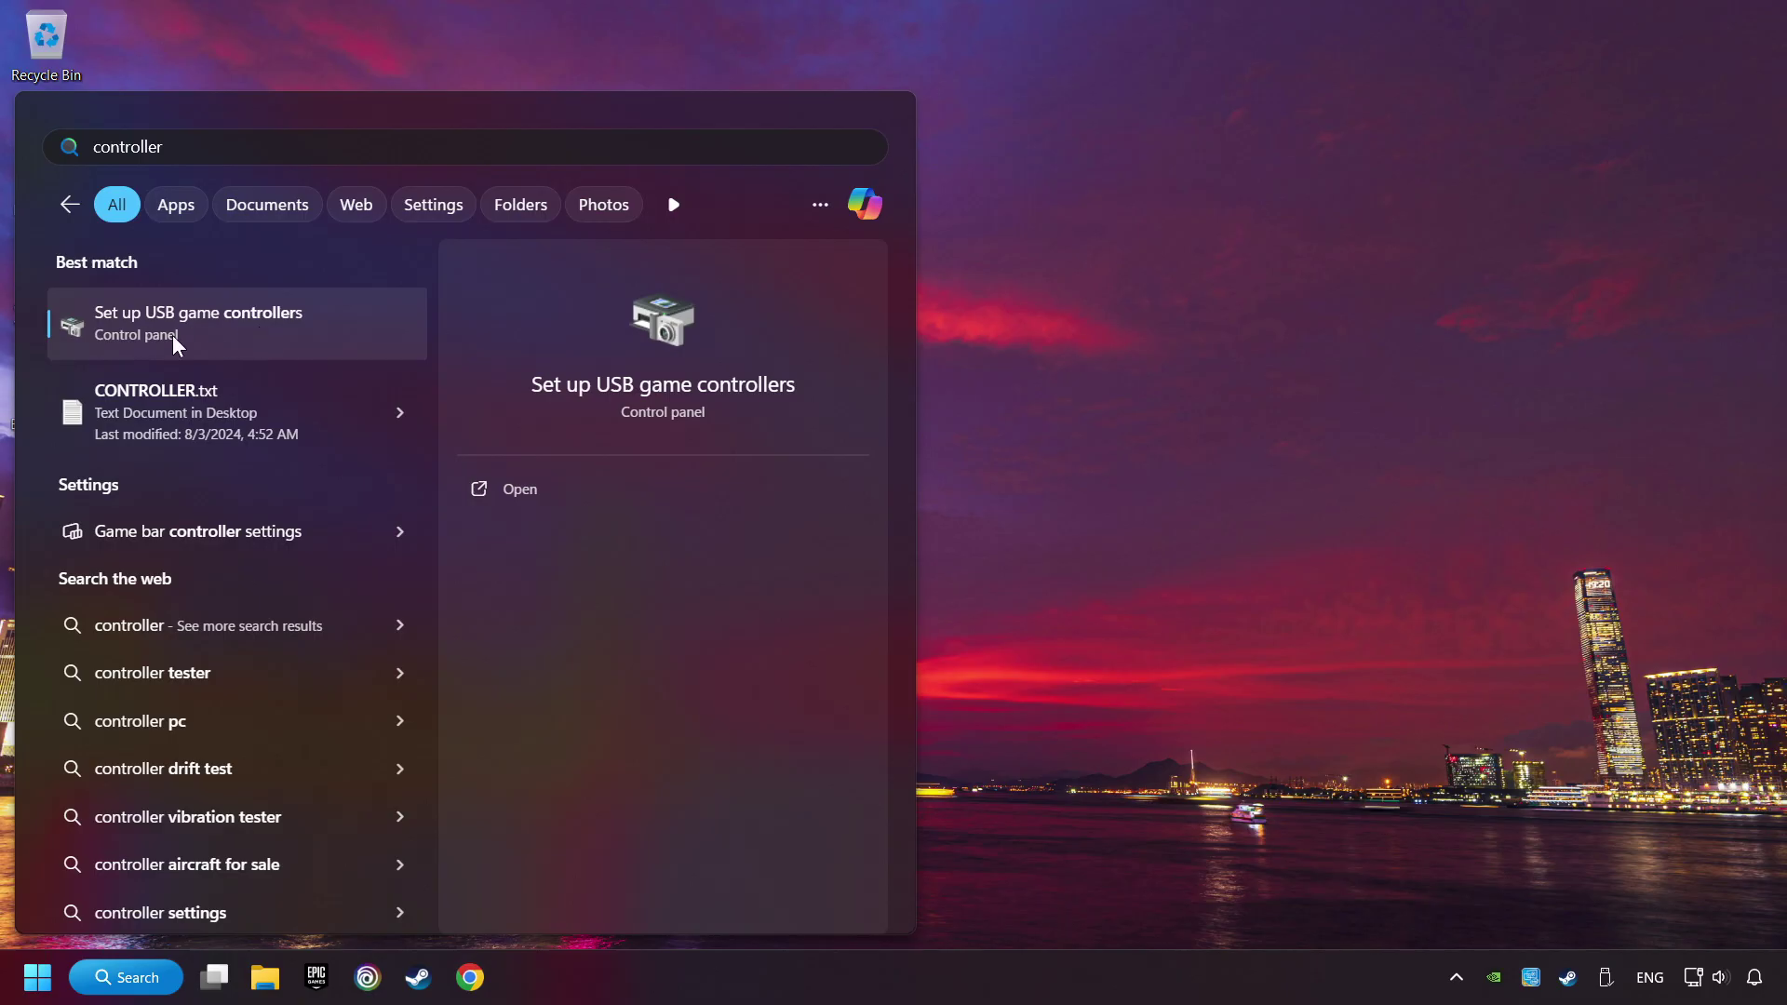
left_click(325, 335)
left_click_drag(327, 188, 819, 299)
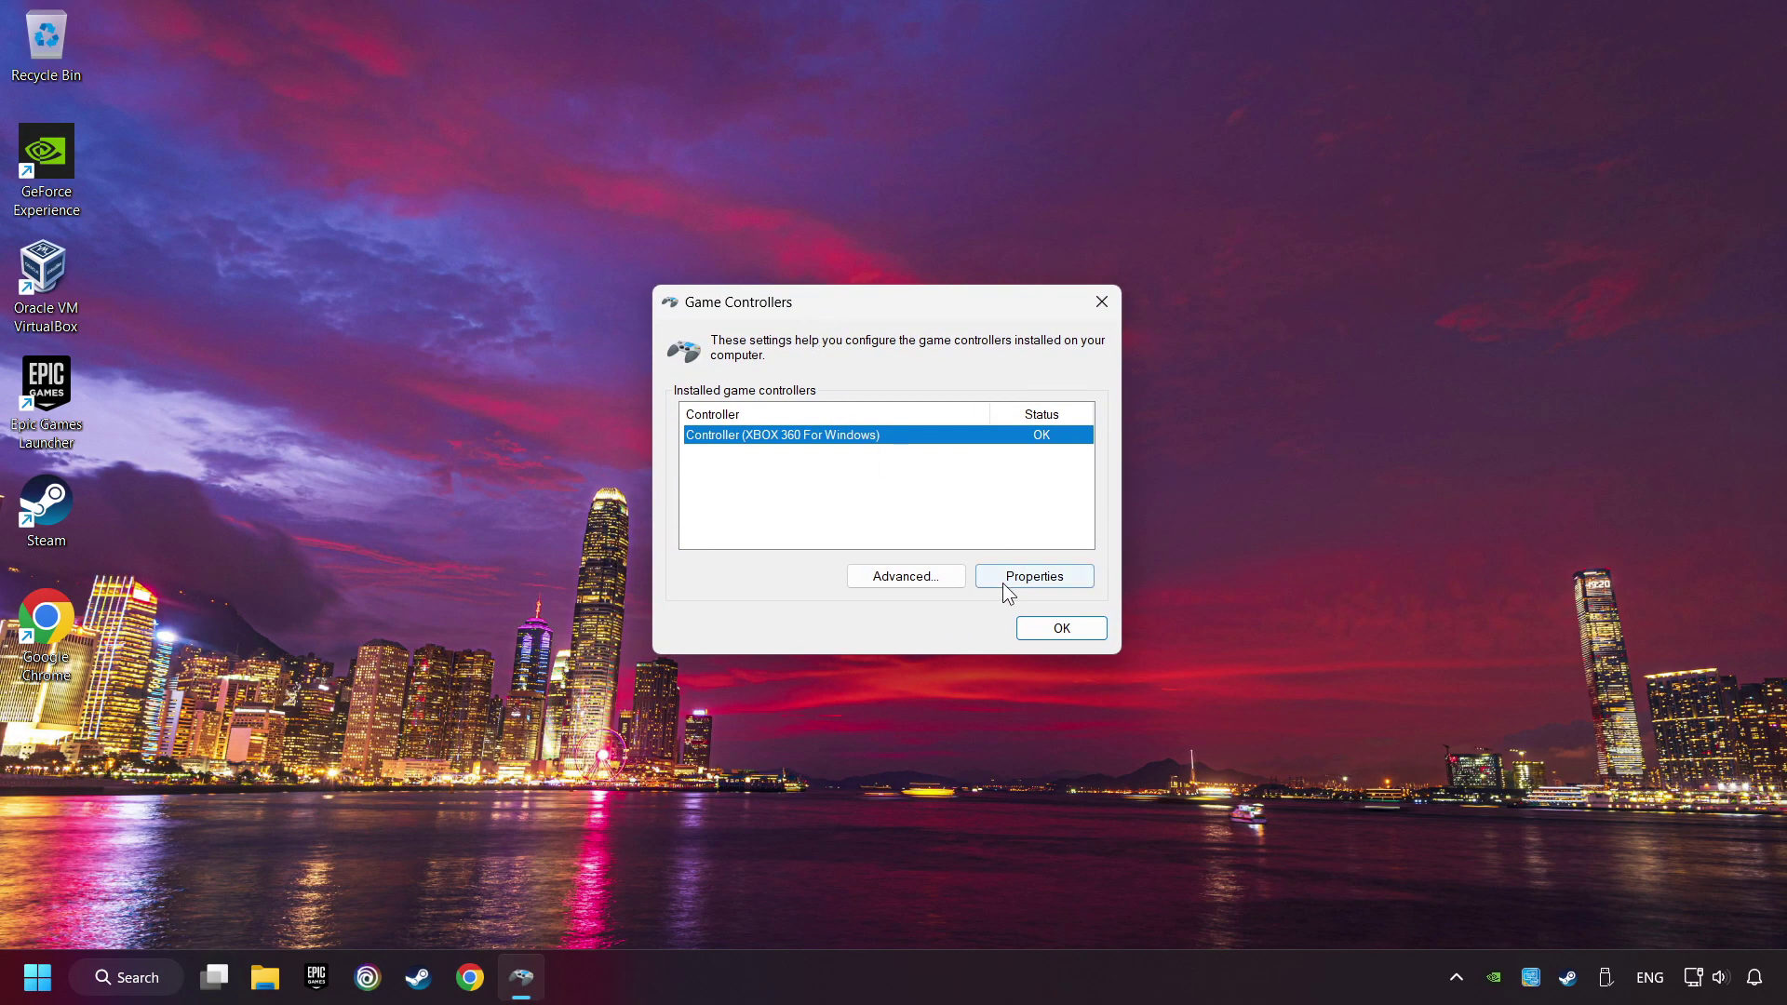
left_click(1037, 577)
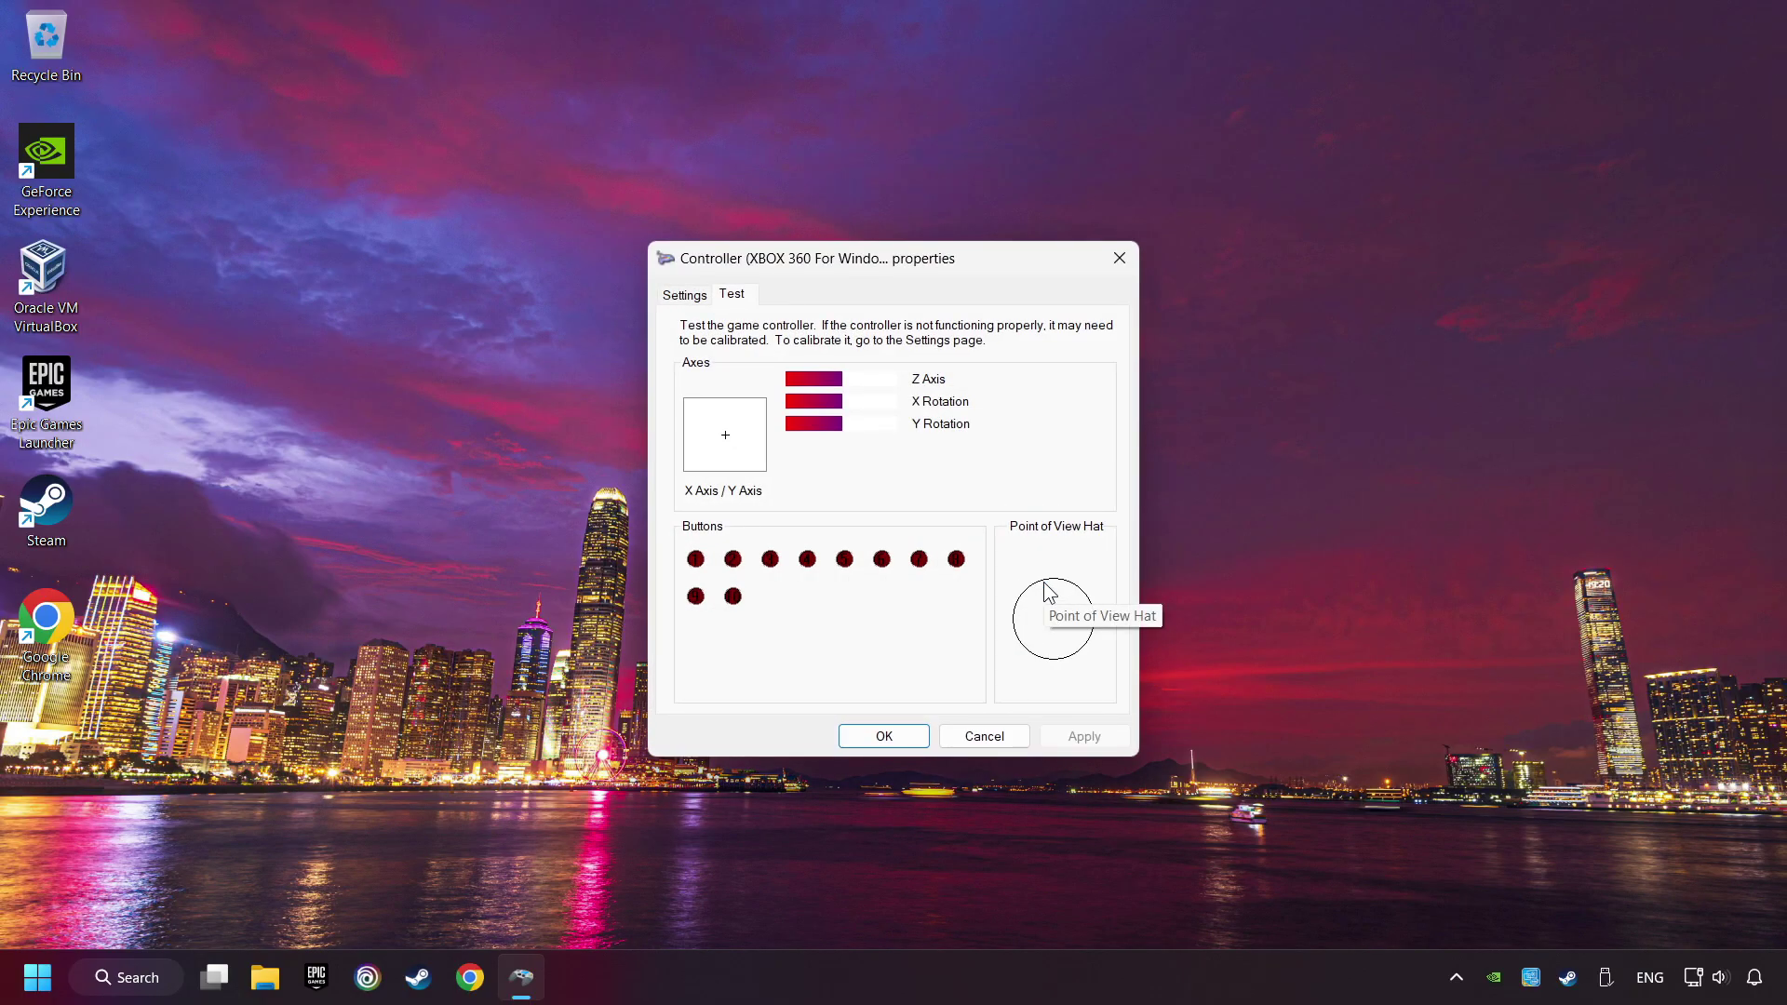
left_click(685, 296)
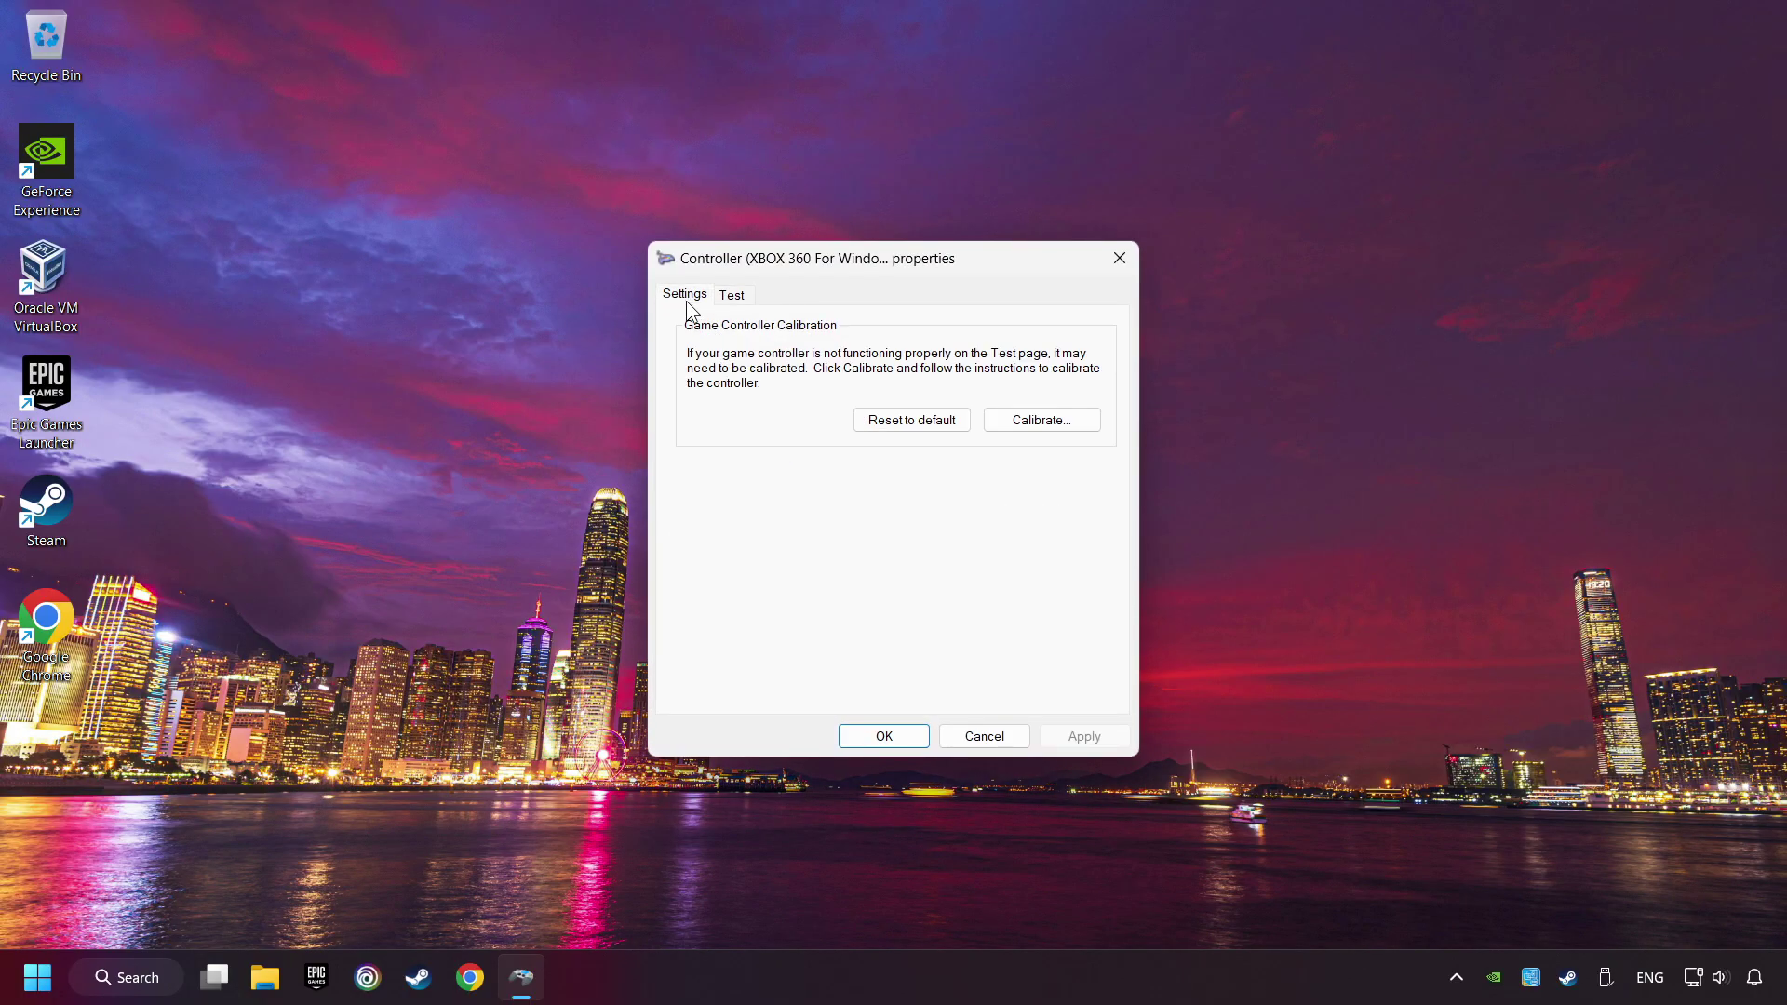
Step: Reset the Xbox 360 controller to default, run the calibration wizard to Finish, and close both dialogs
left_click(893, 424)
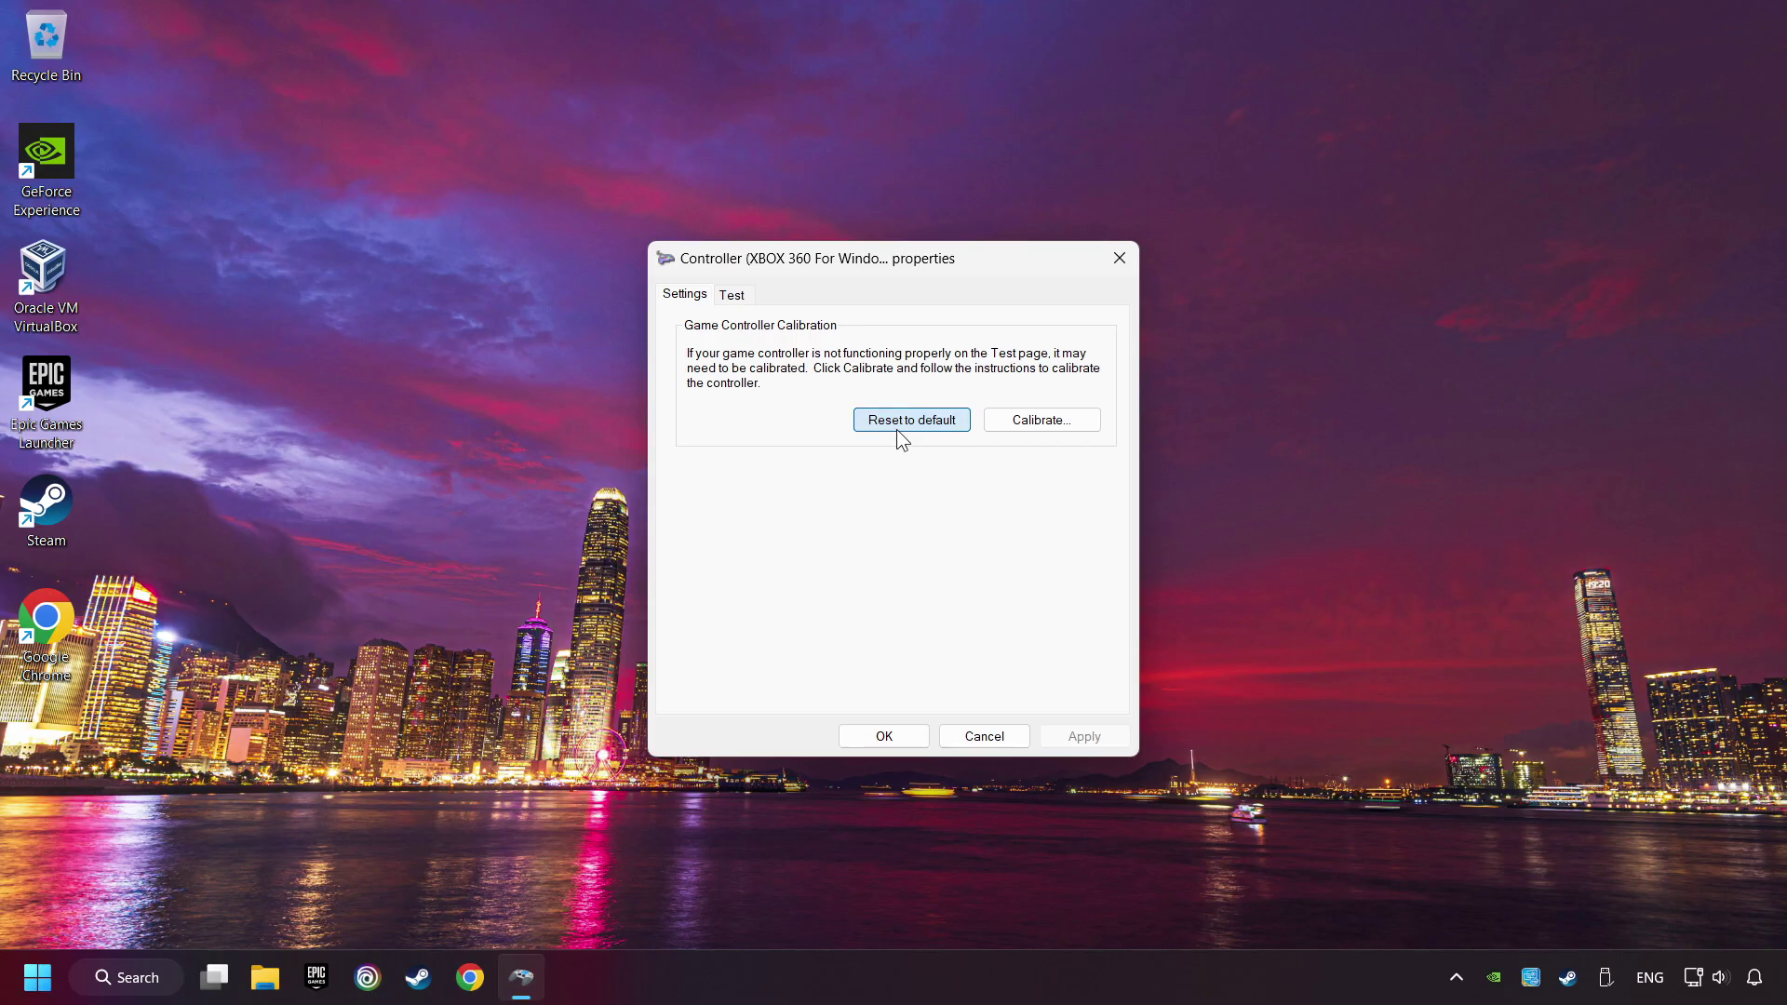
left_click(1048, 427)
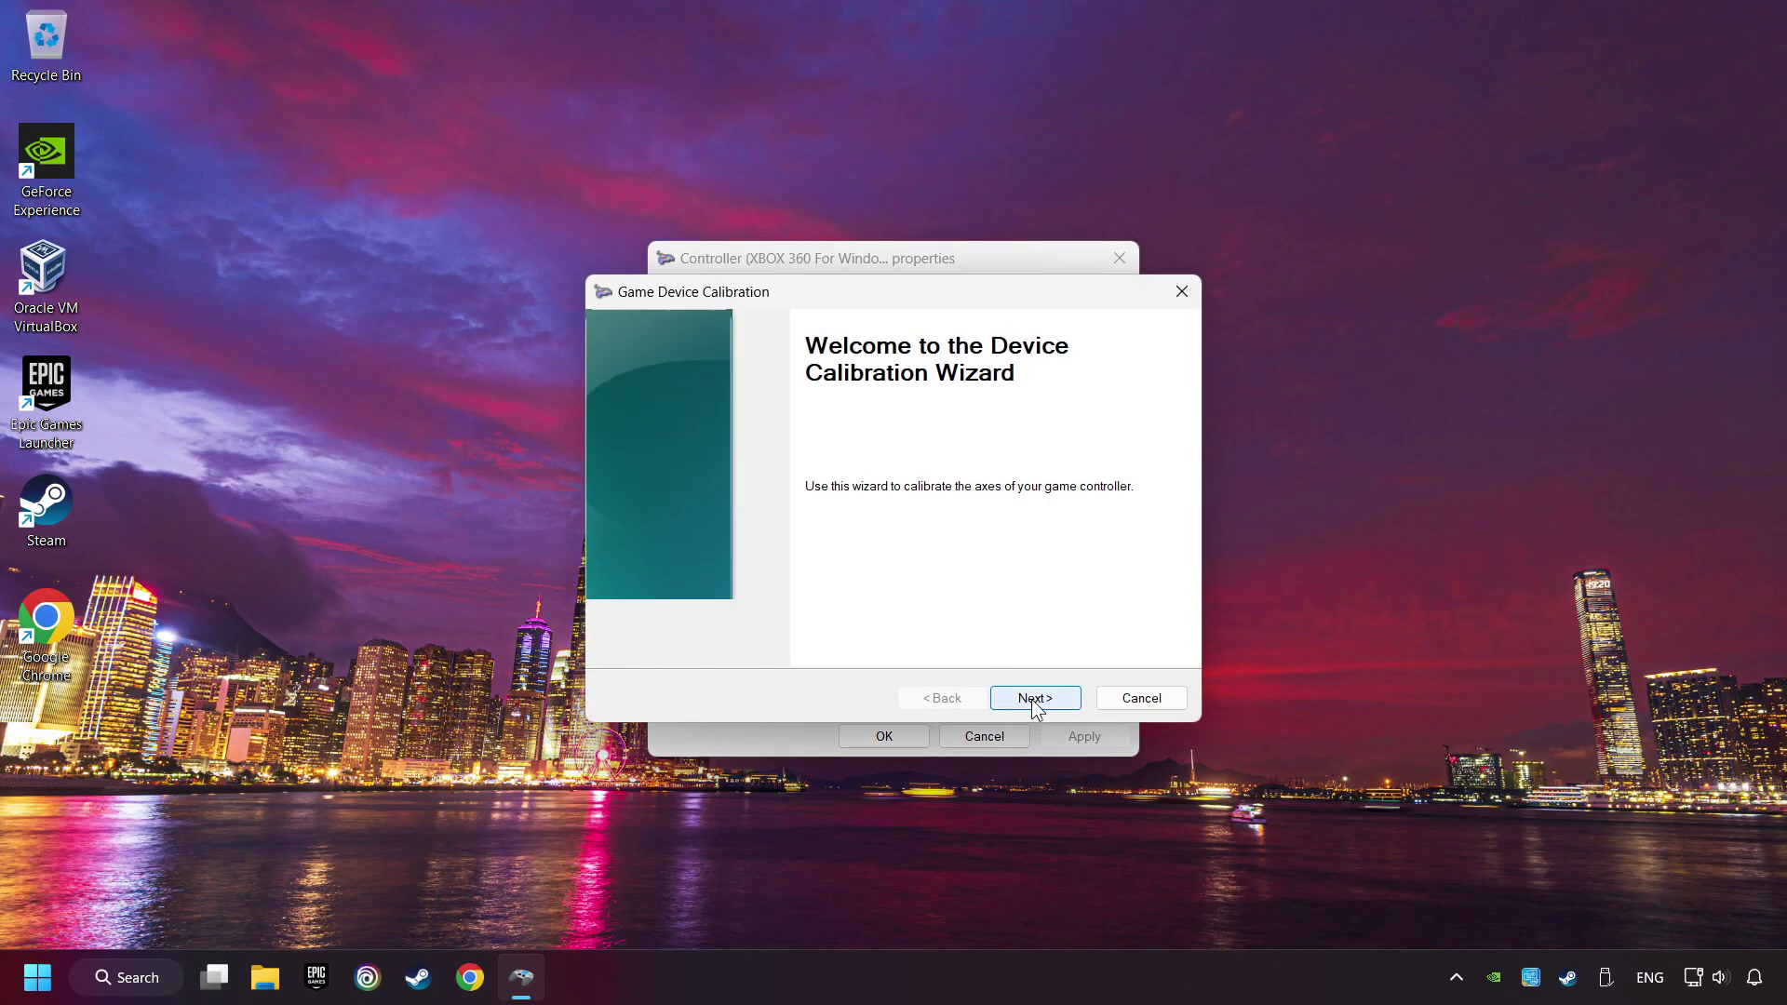
left_click(1024, 698)
left_click(1023, 698)
left_click(1023, 698)
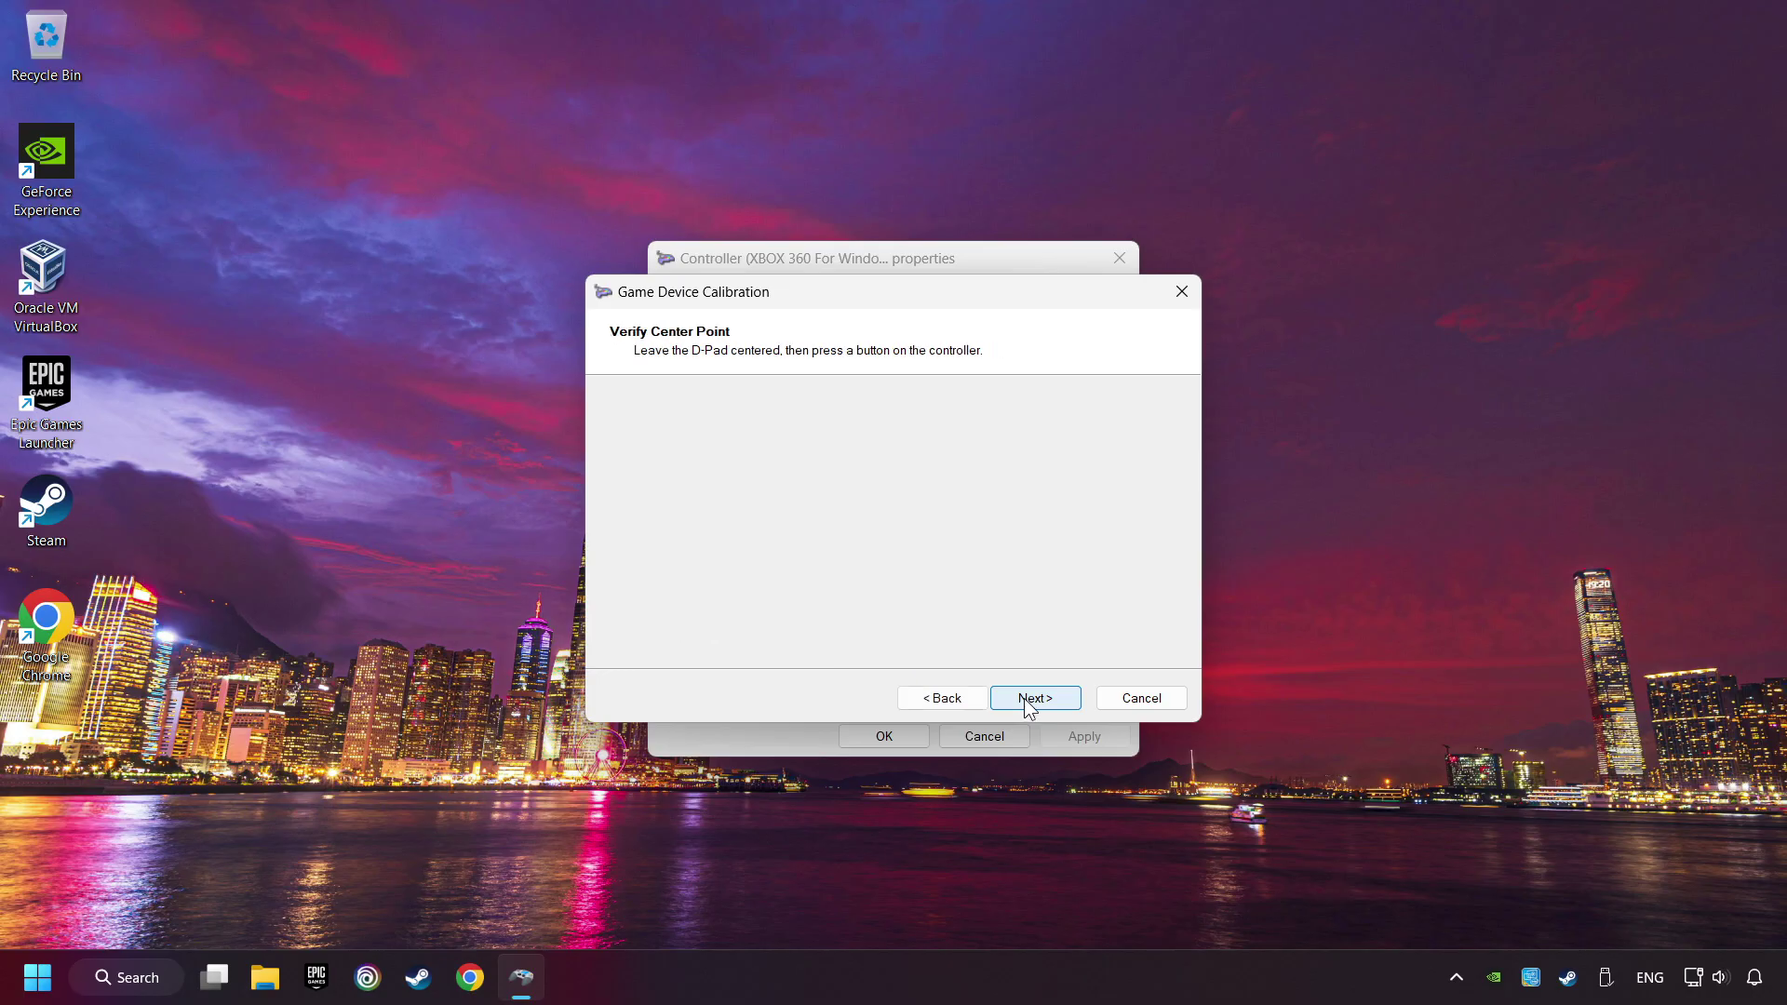
left_click(1028, 704)
left_click(1027, 700)
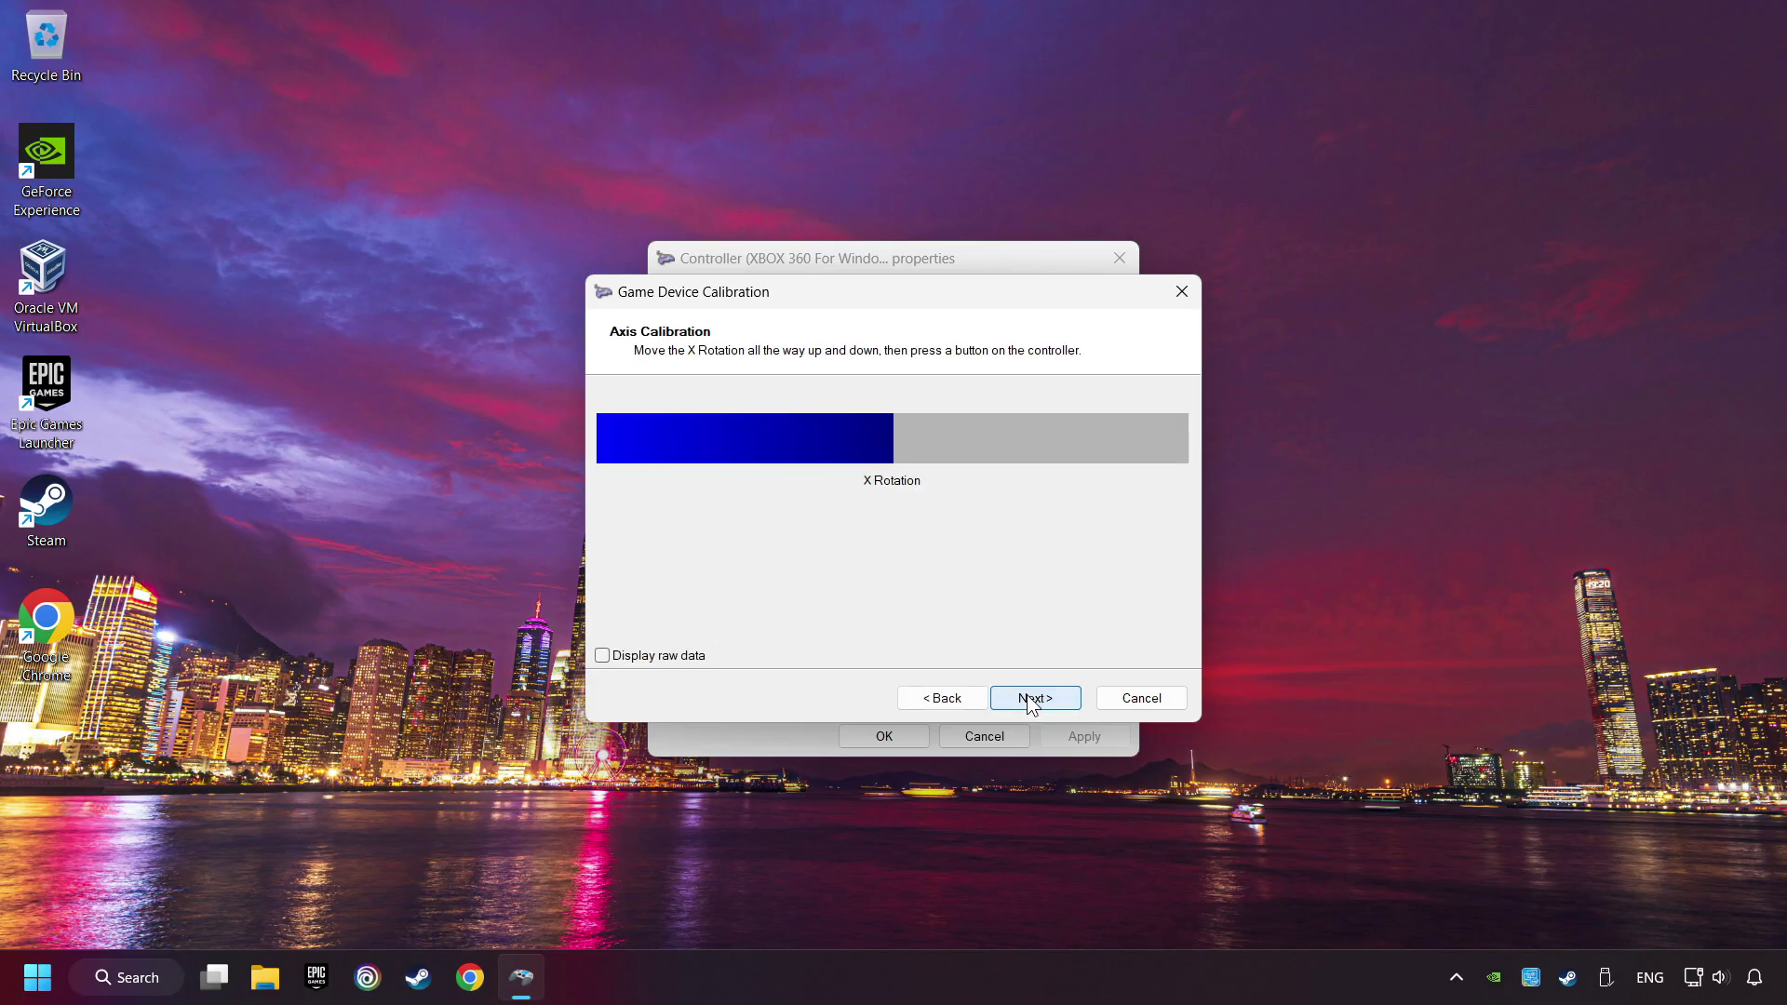
left_click(1027, 700)
left_click(1027, 700)
left_click(1028, 700)
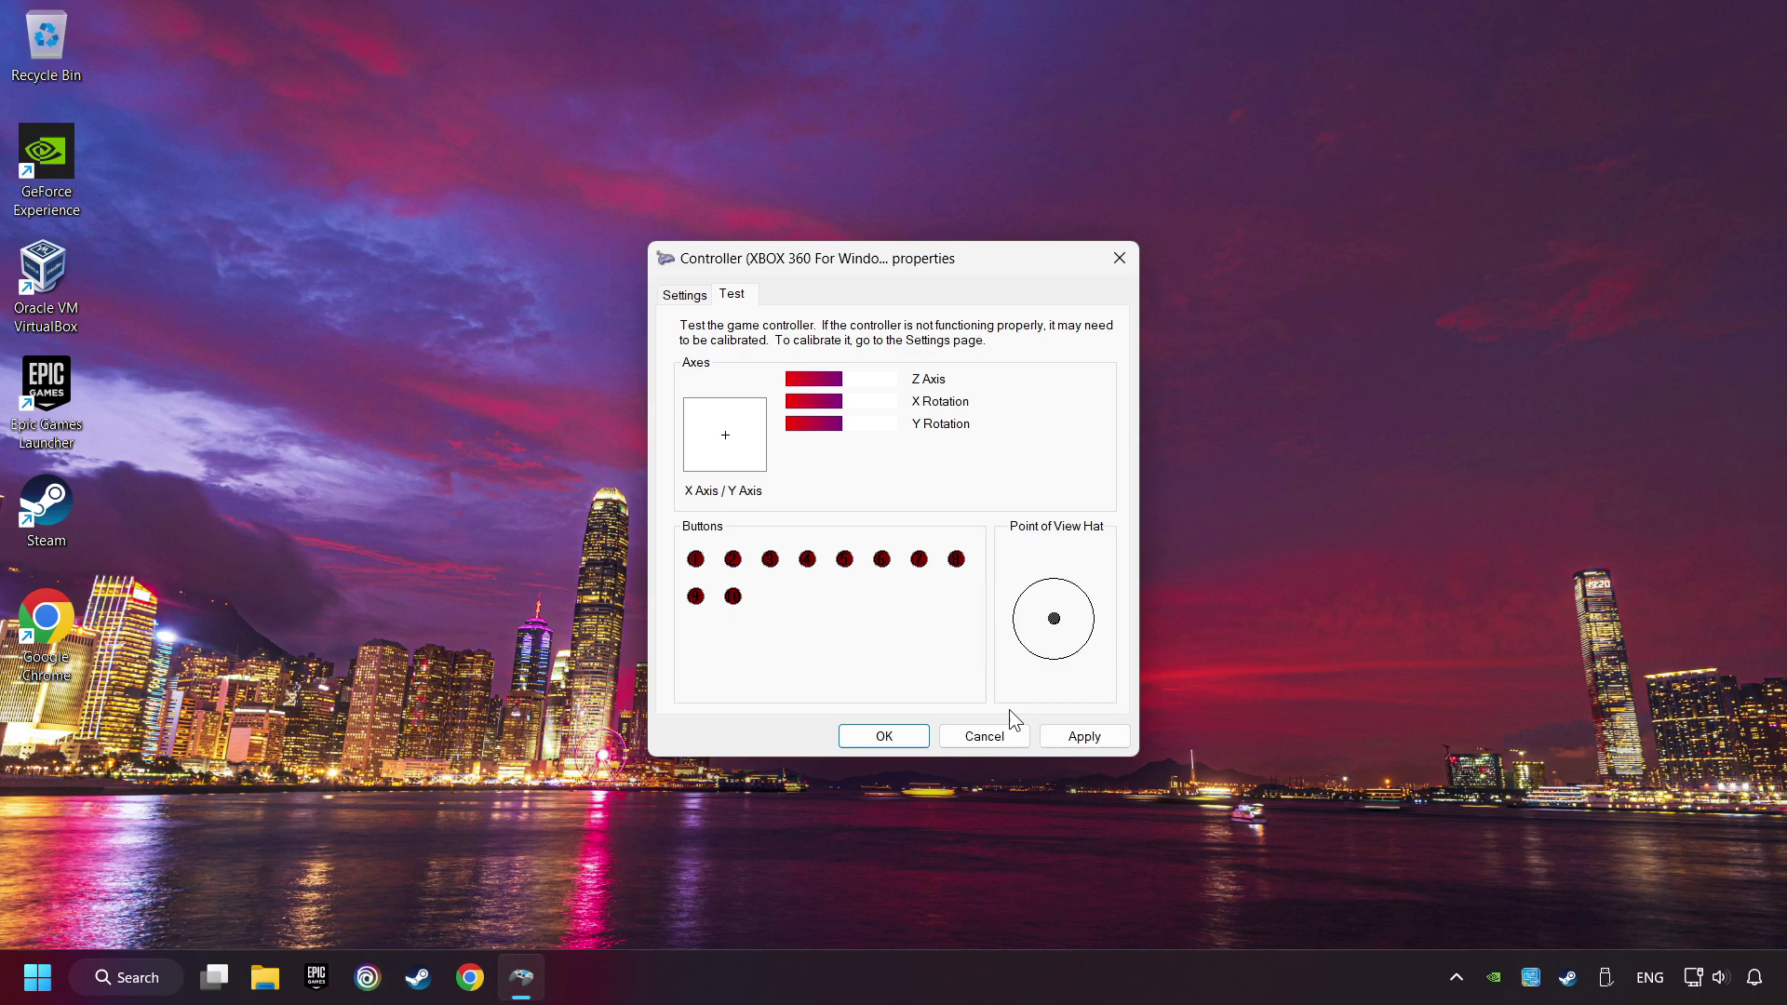
left_click(884, 736)
left_click(1052, 629)
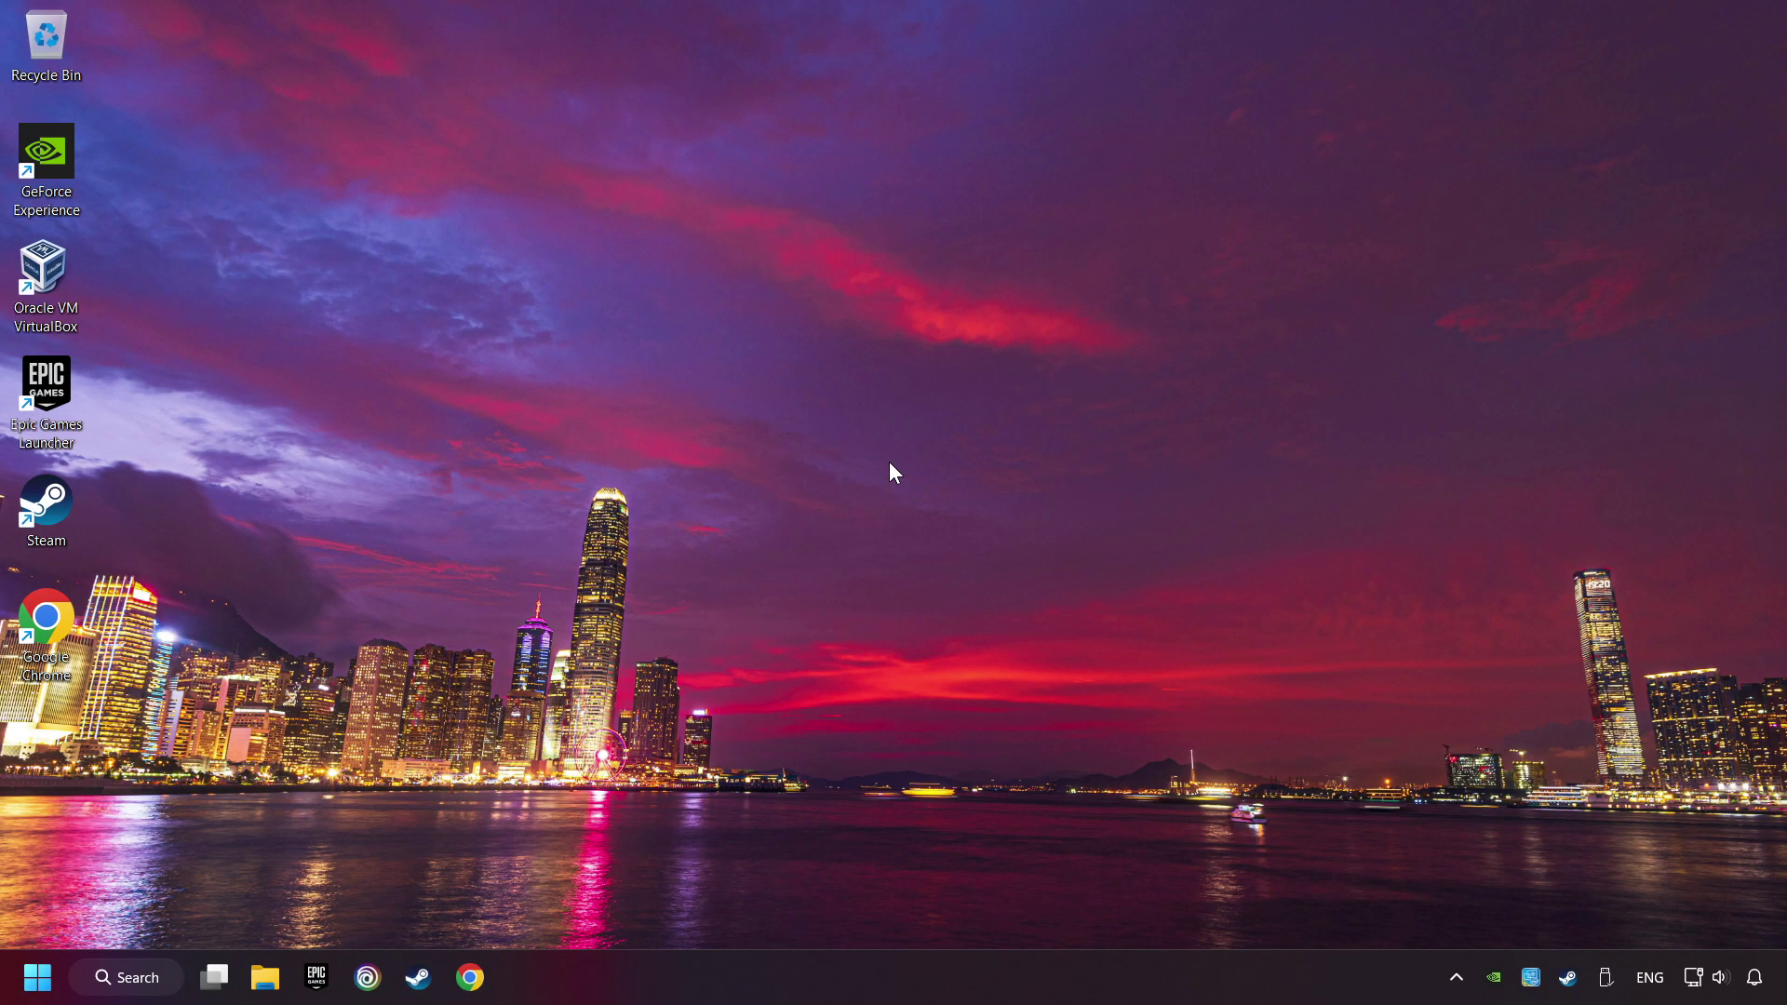
Step: Open Steam Settings at the Controller page
left_click(419, 977)
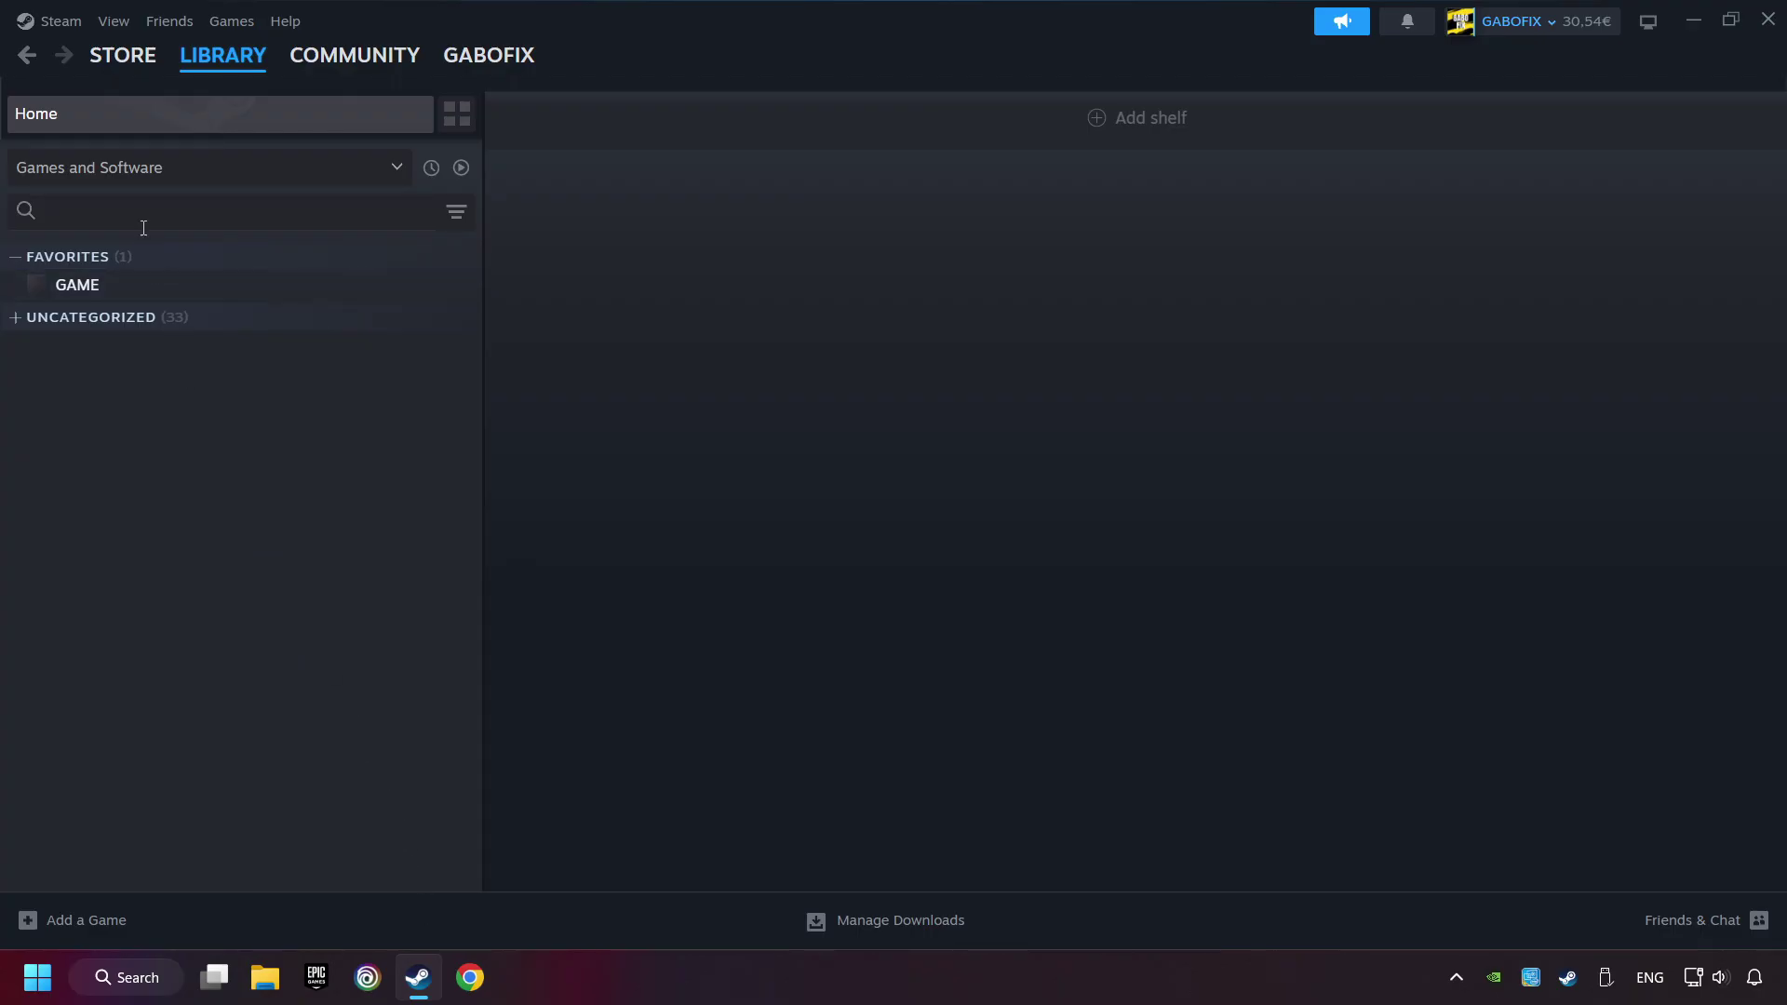
left_click(65, 22)
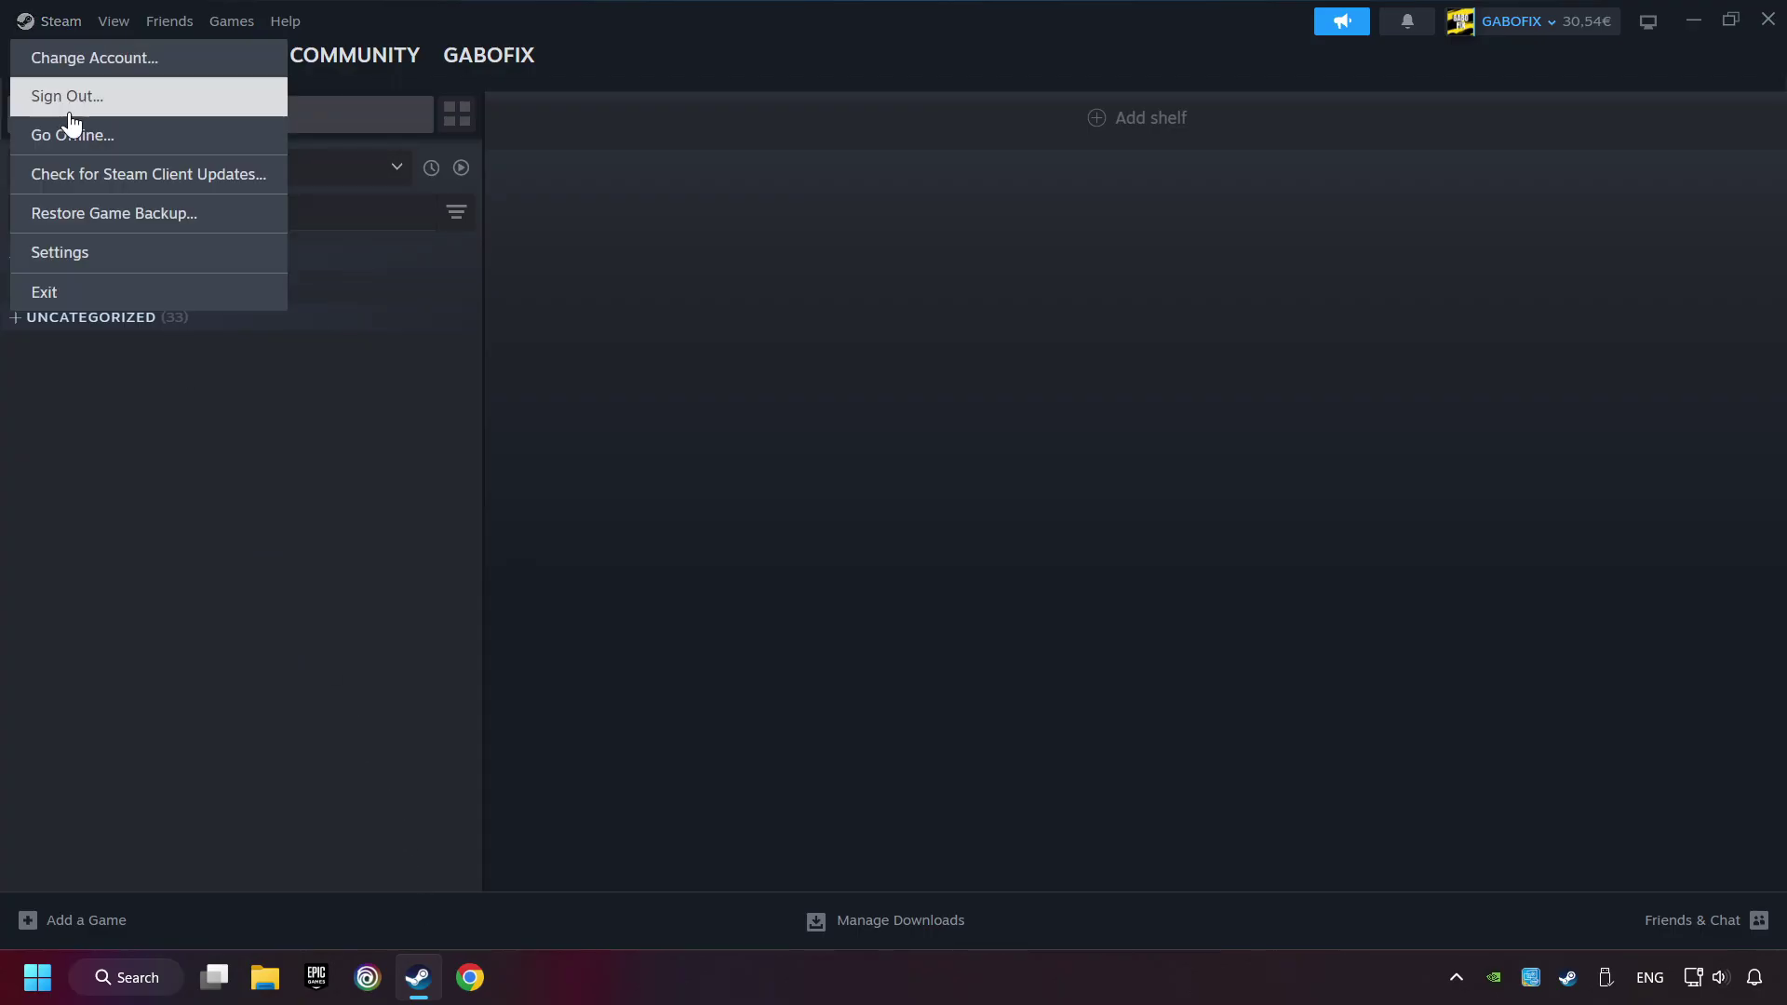
left_click(187, 264)
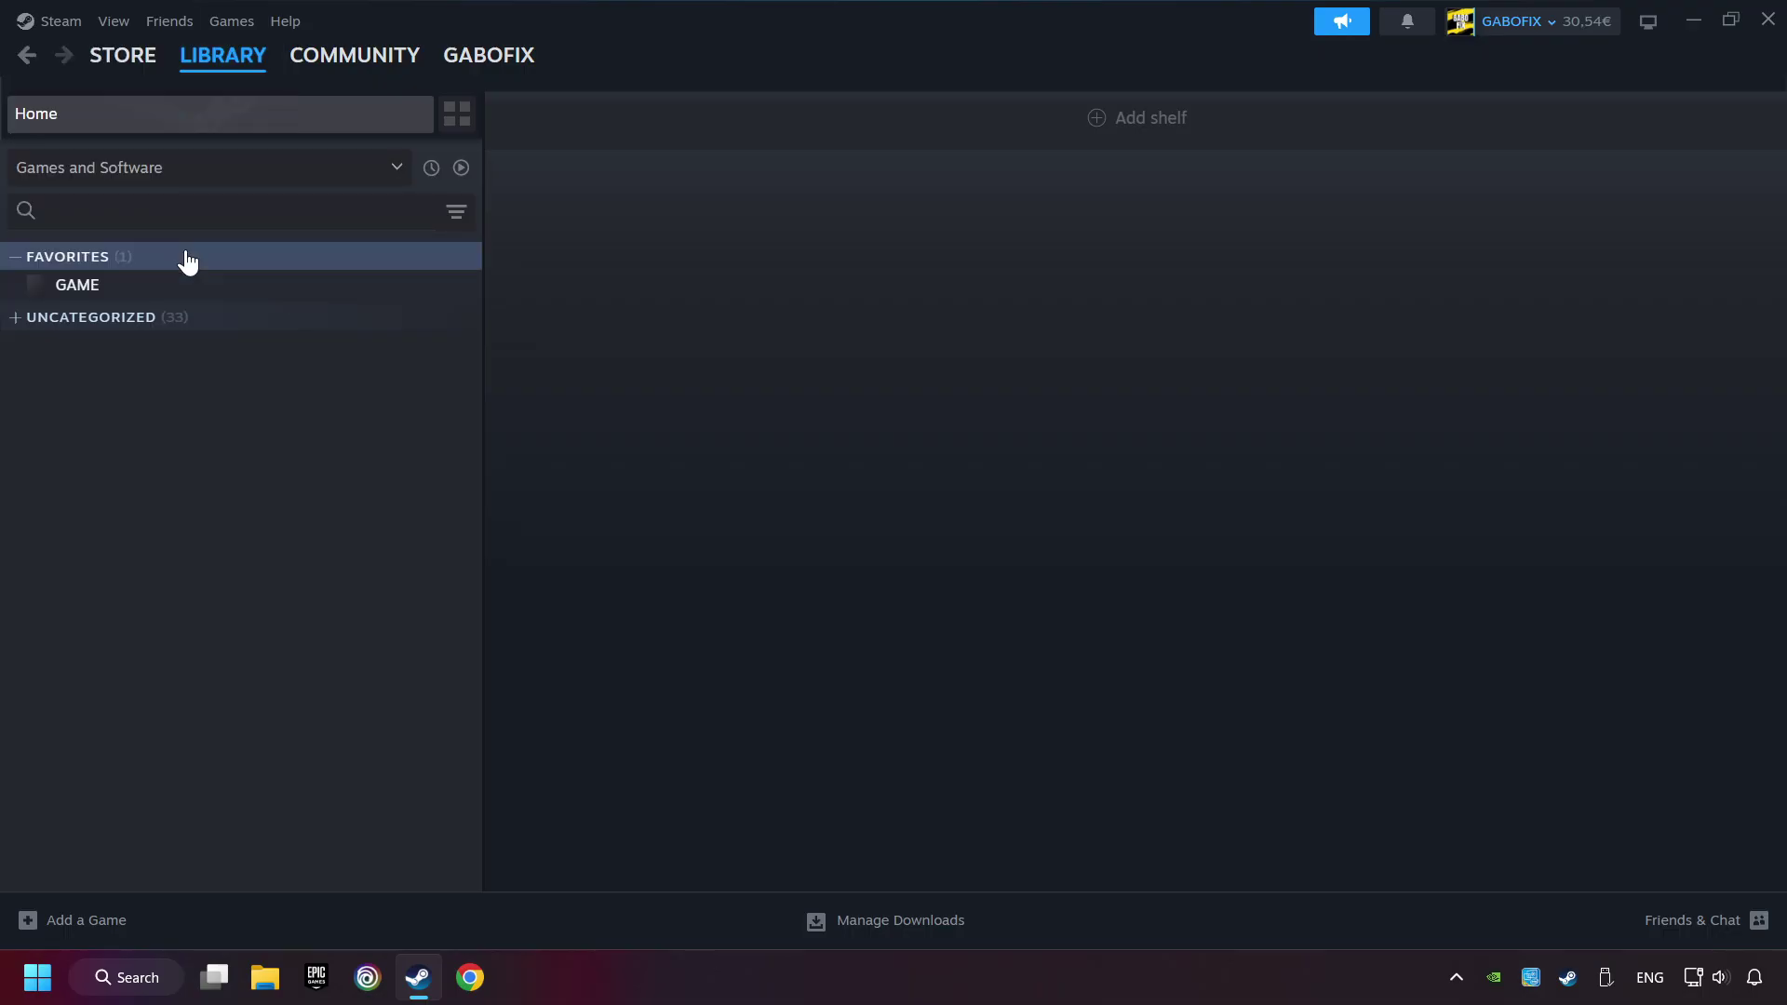
scroll(522, 619, "down", 1)
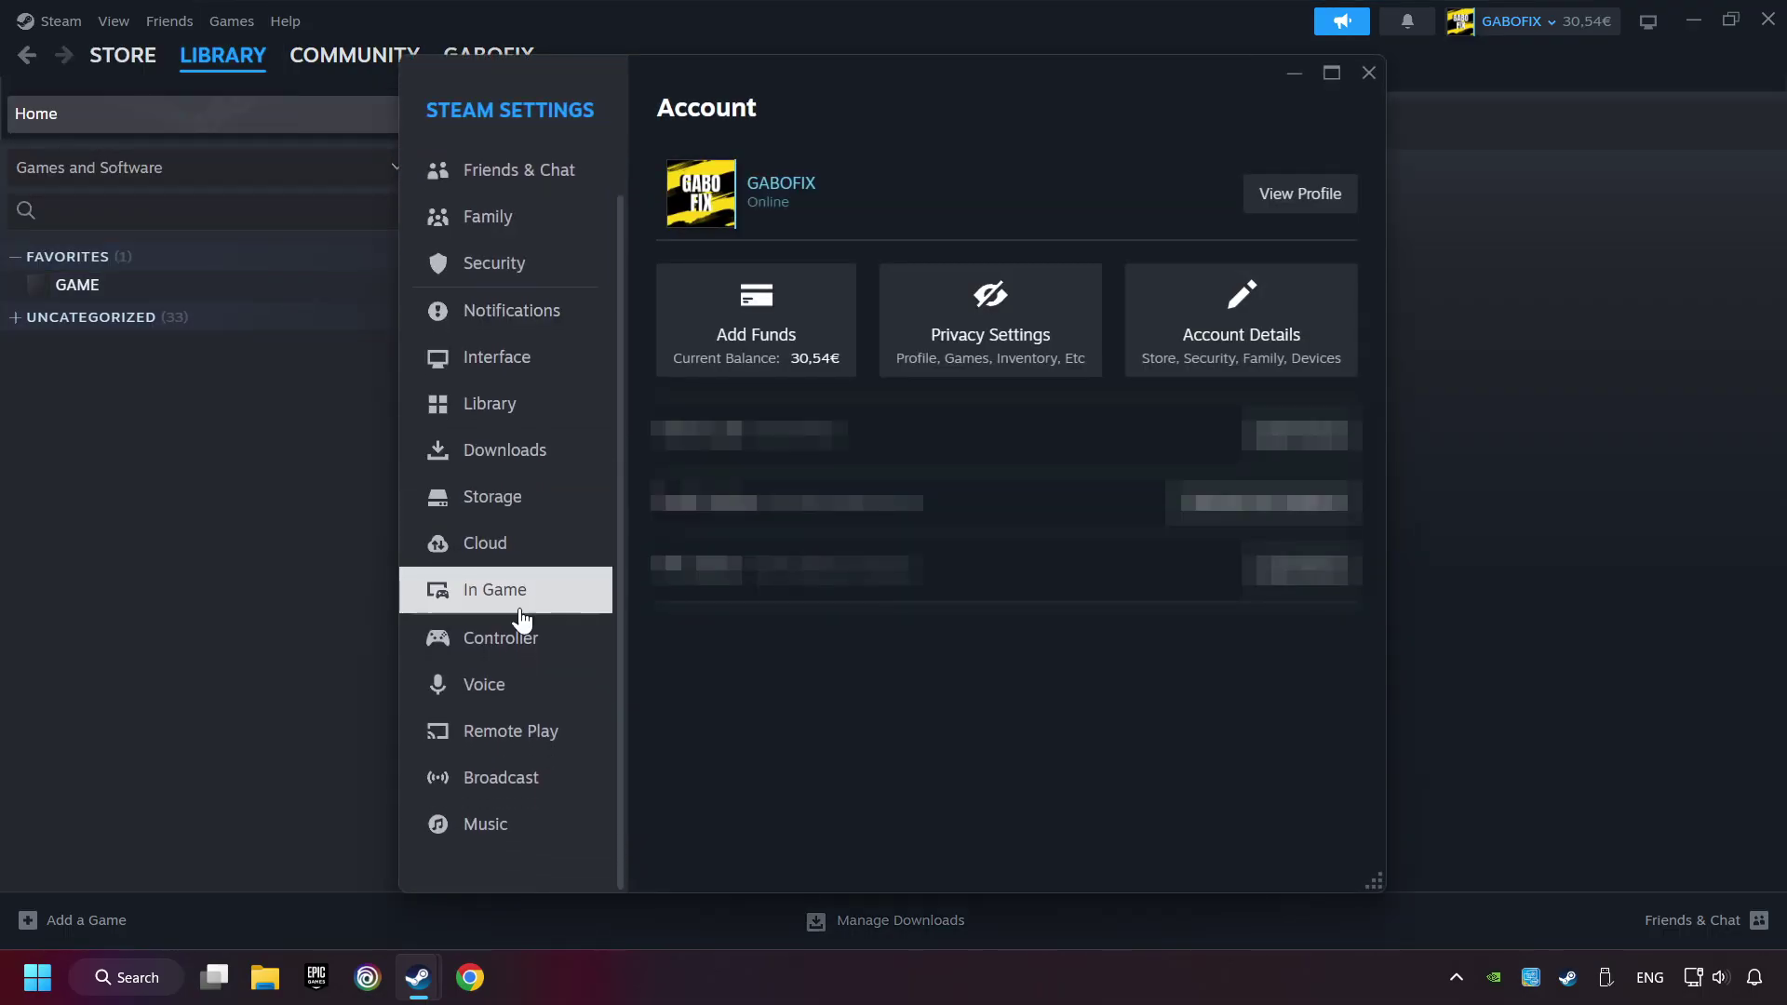
left_click(589, 648)
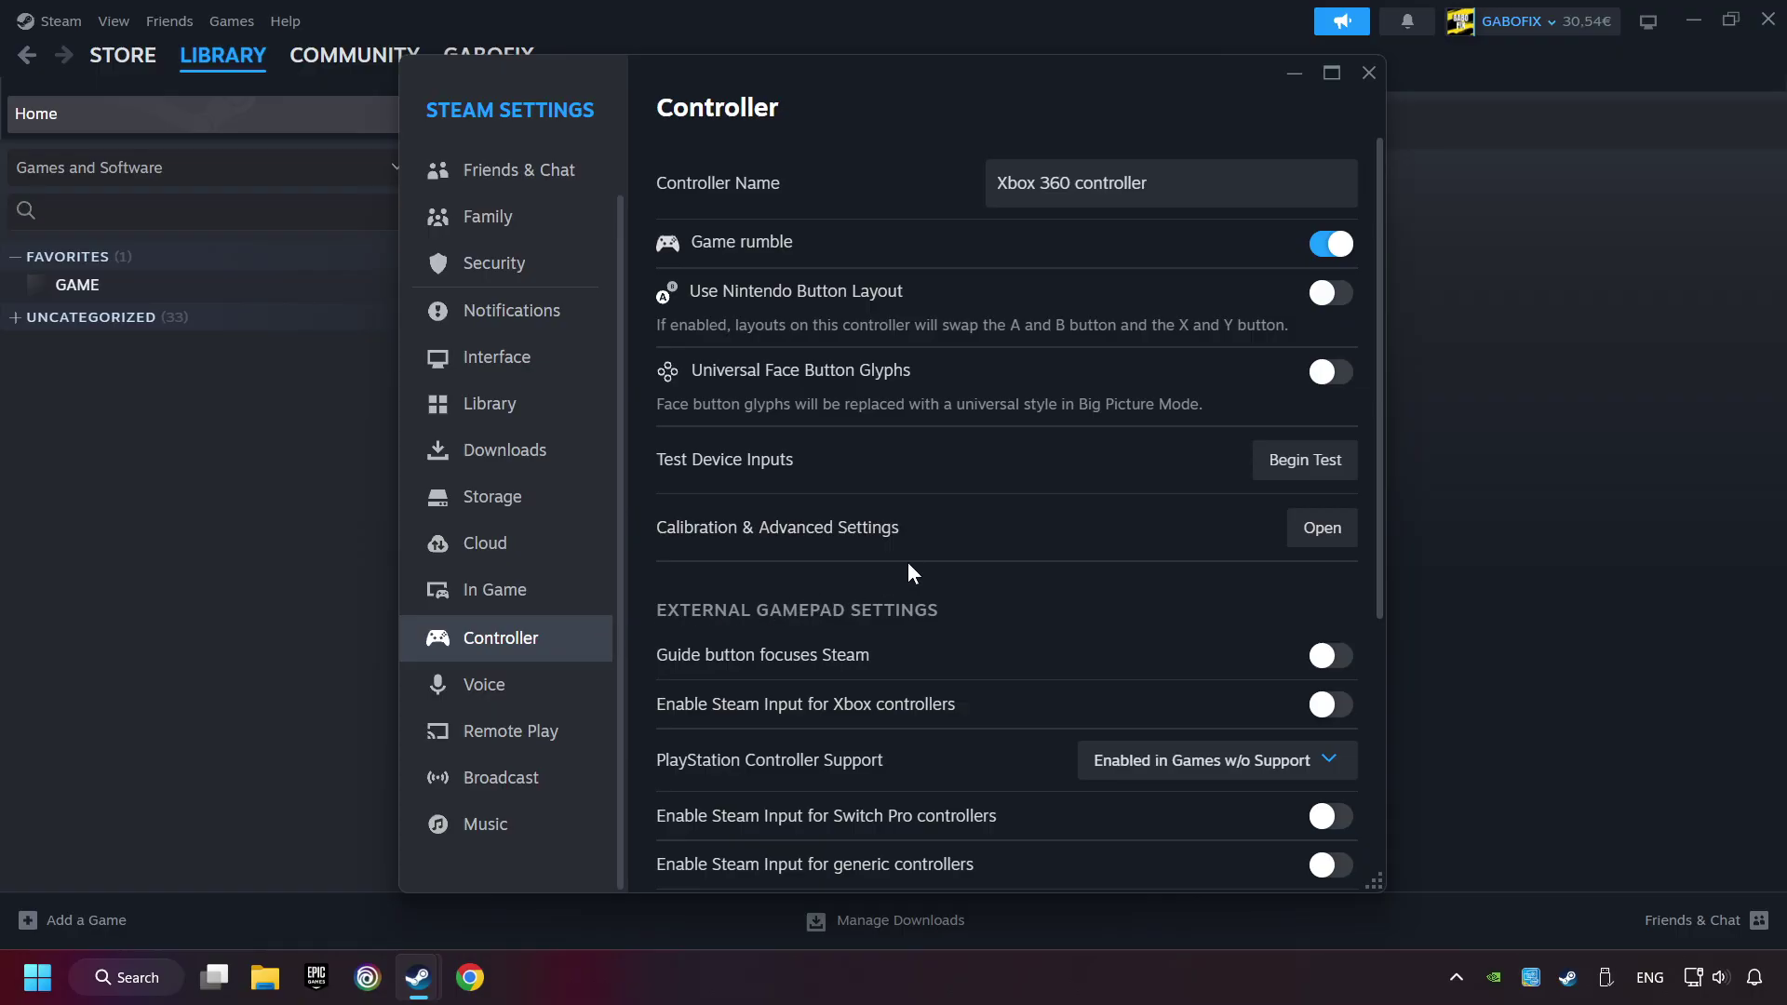
Step: Enable Steam Input for Xbox, Switch Pro and generic controllers, leaving PlayStation unchanged
scroll(974, 558, "down", 2)
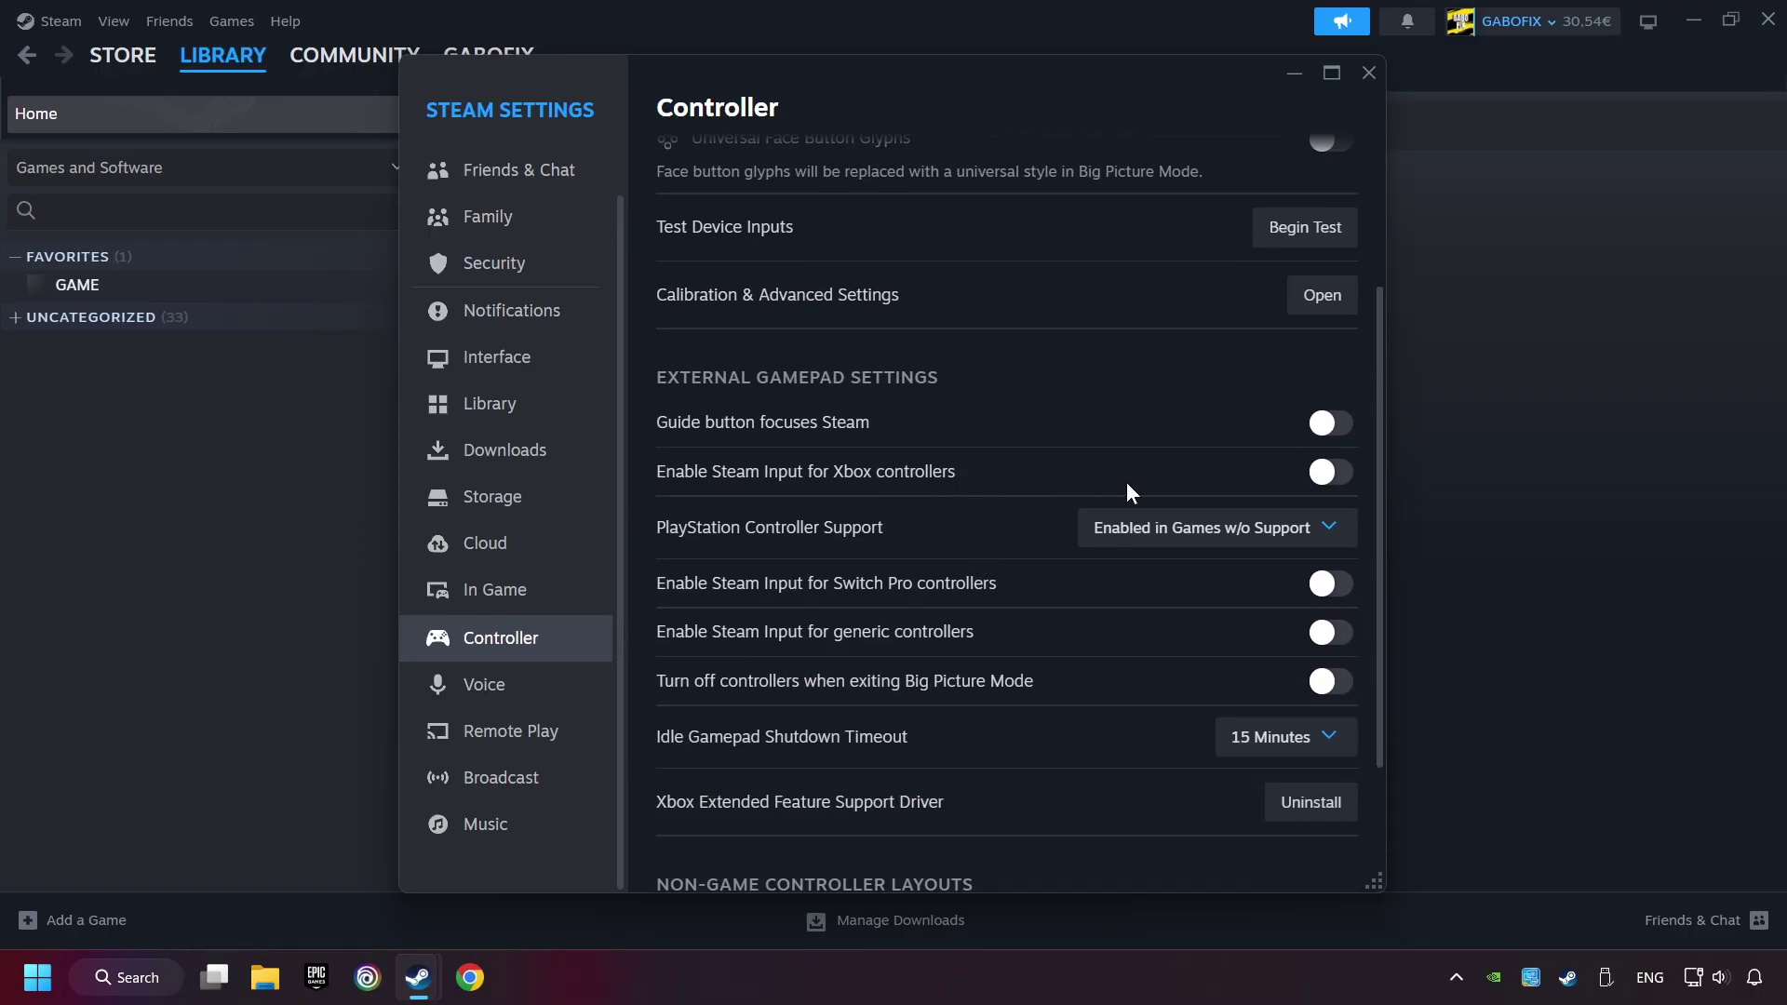
left_click(1331, 474)
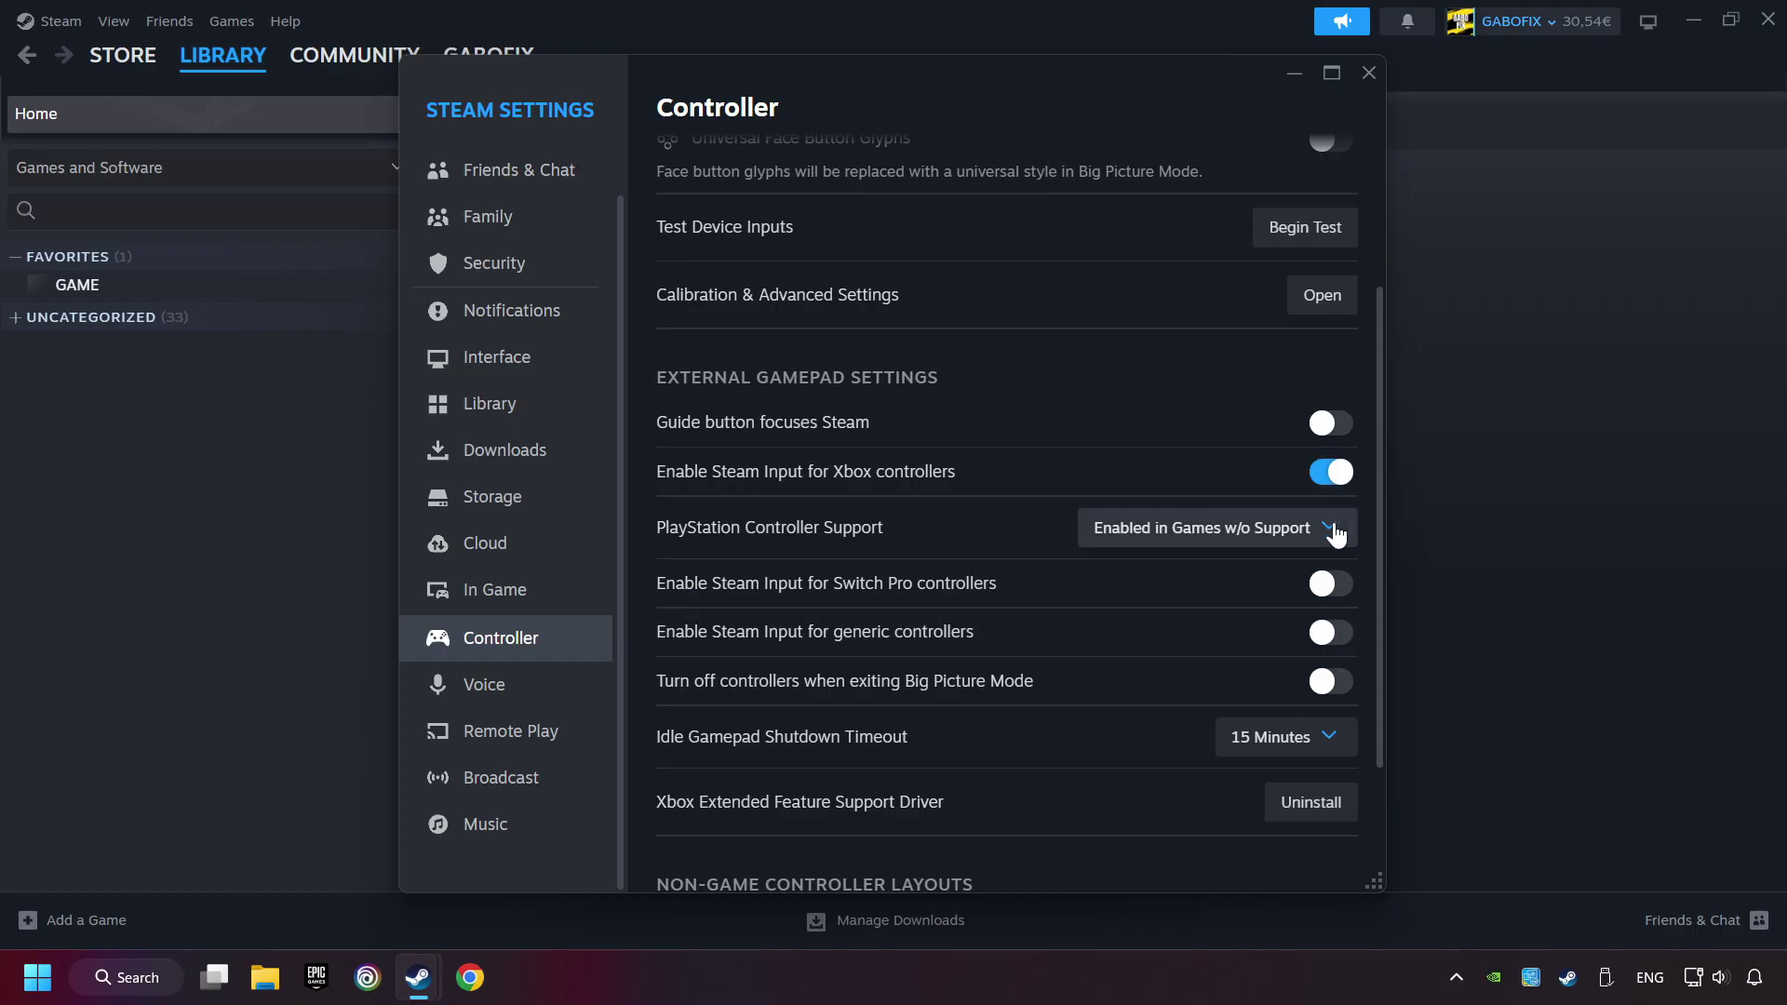
left_click(1290, 527)
left_click(1249, 625)
left_click(1331, 584)
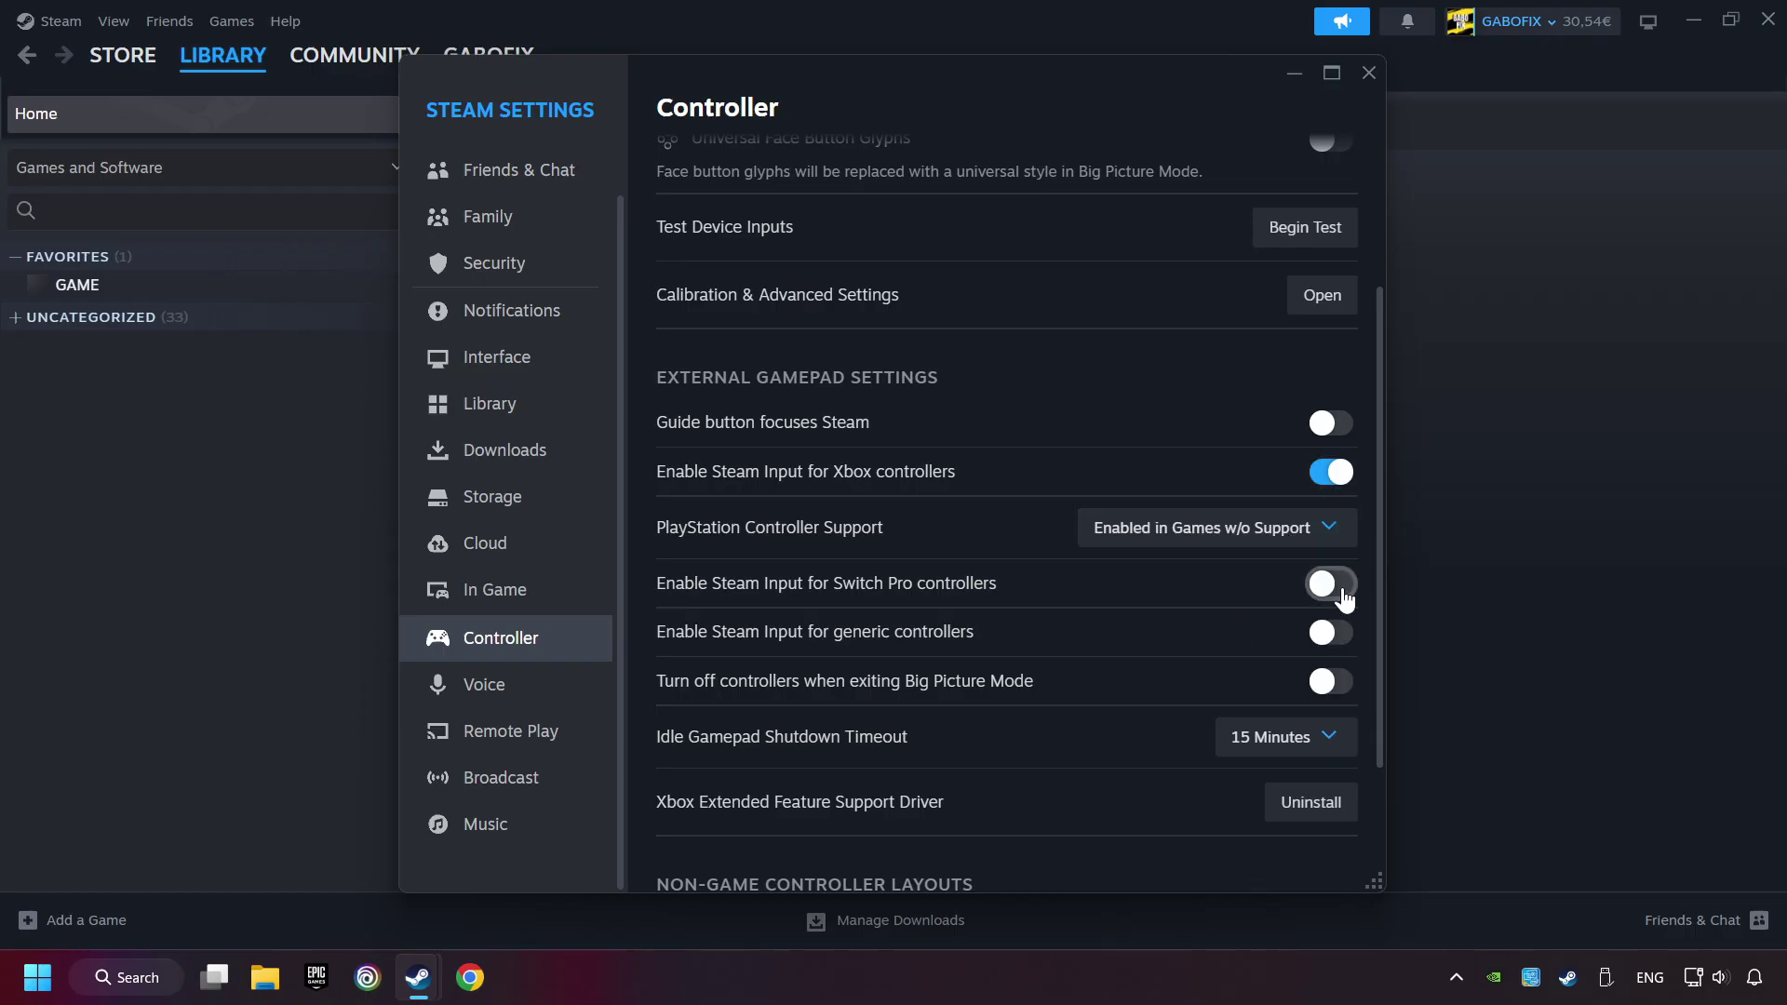
left_click(1331, 632)
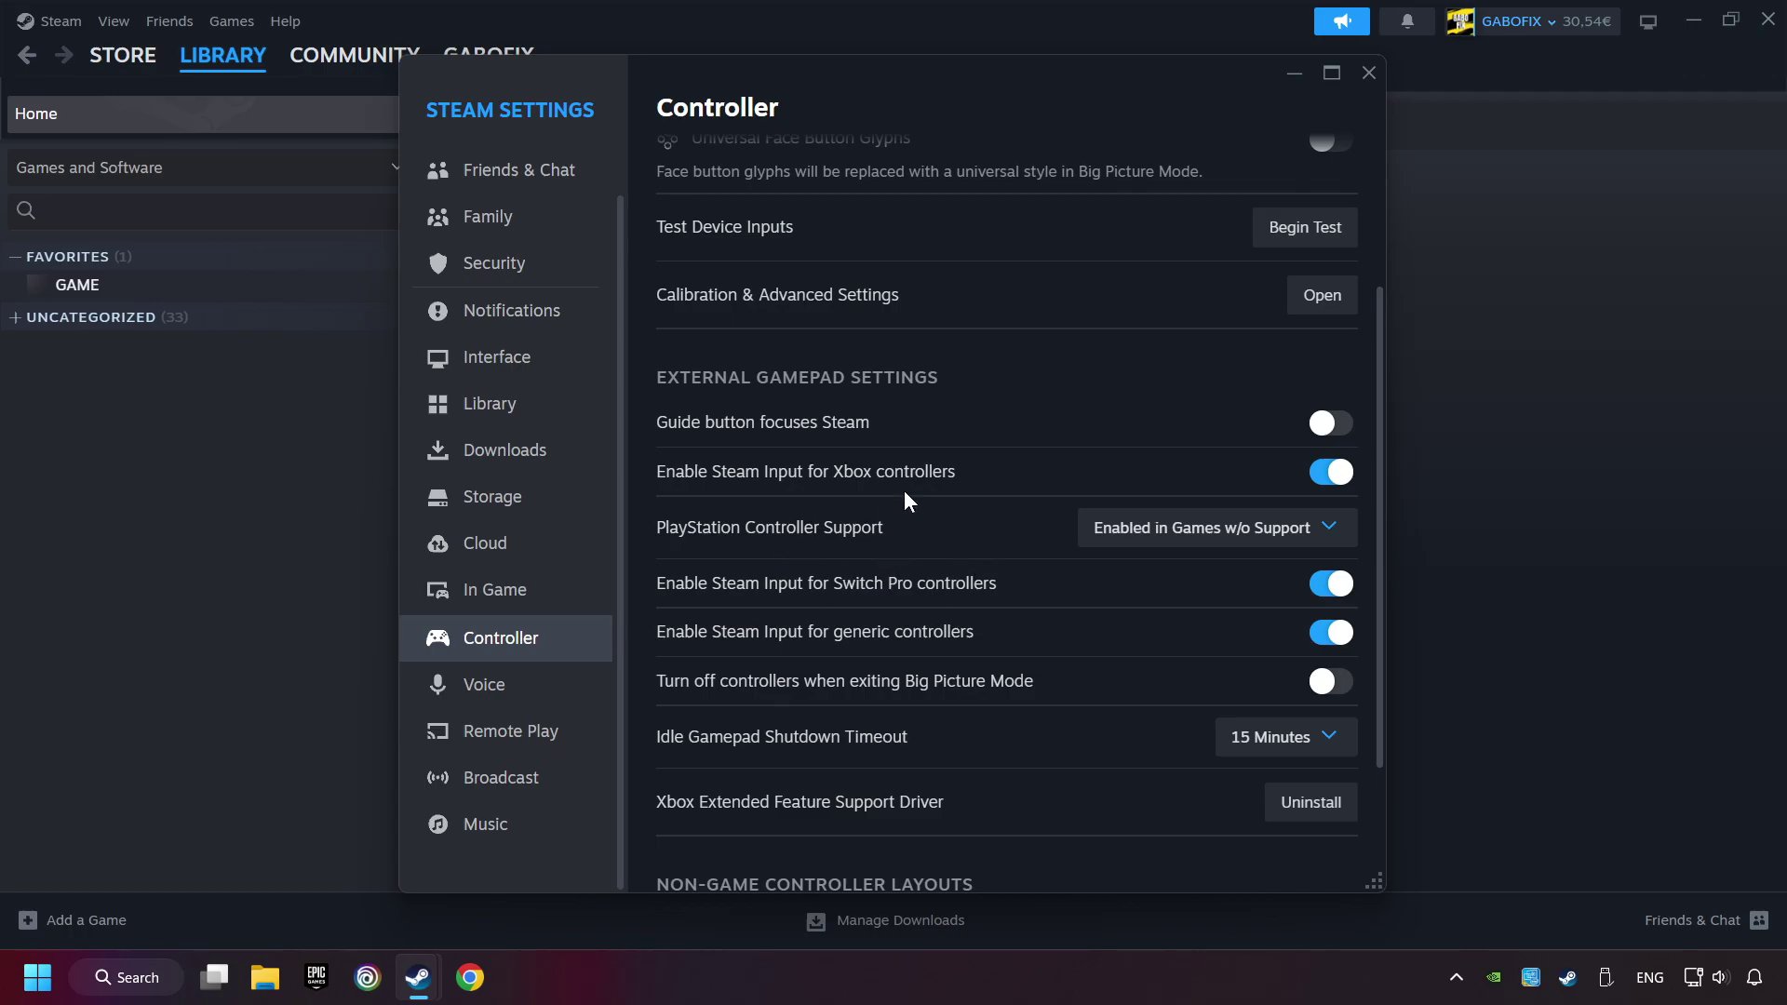
left_click(1369, 75)
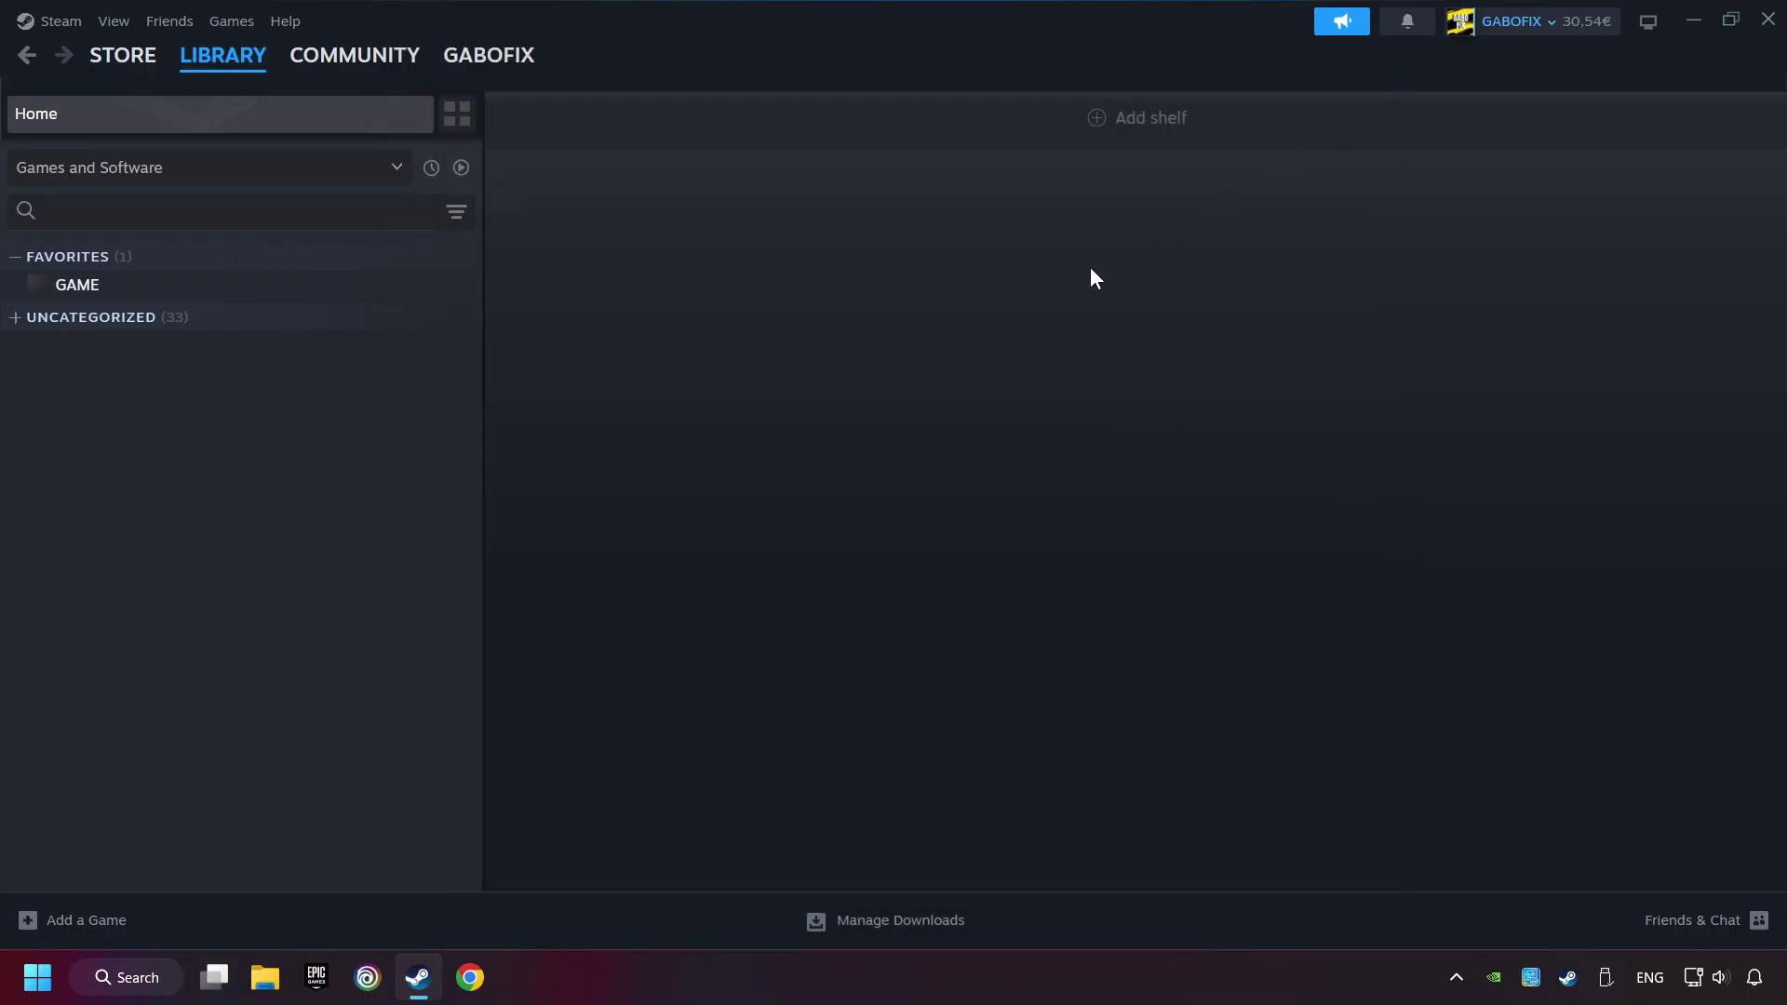
left_click(85, 922)
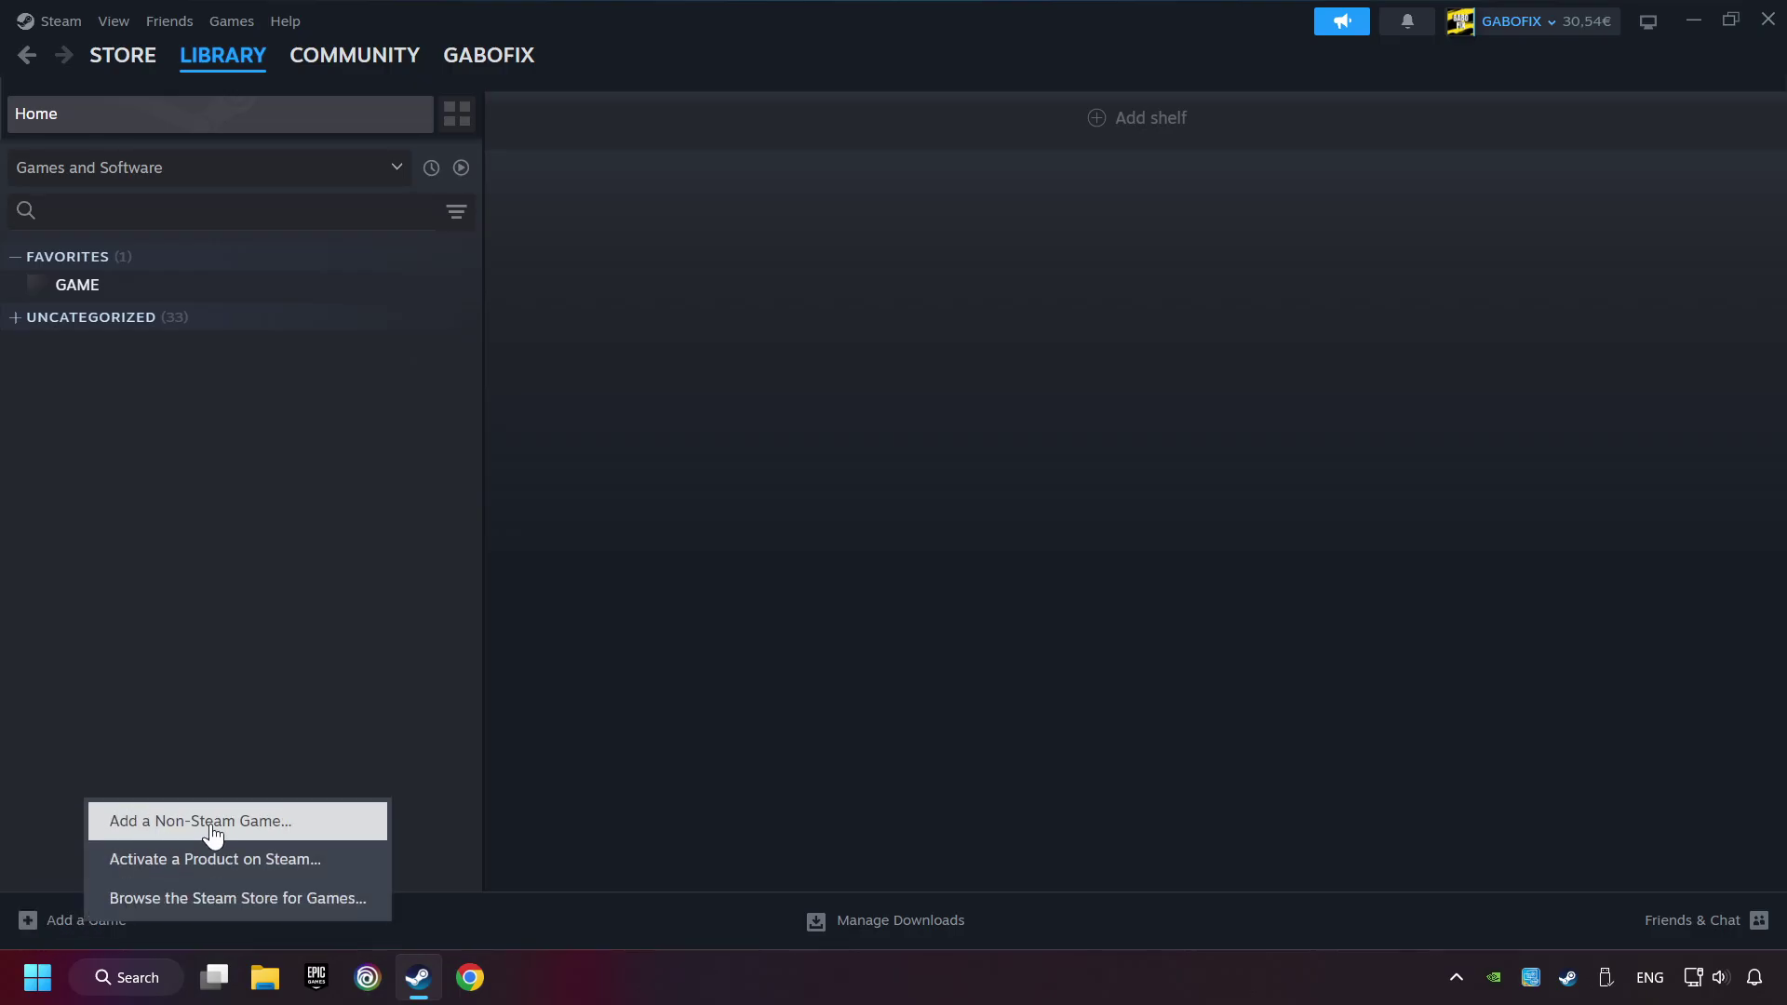
left_click(314, 823)
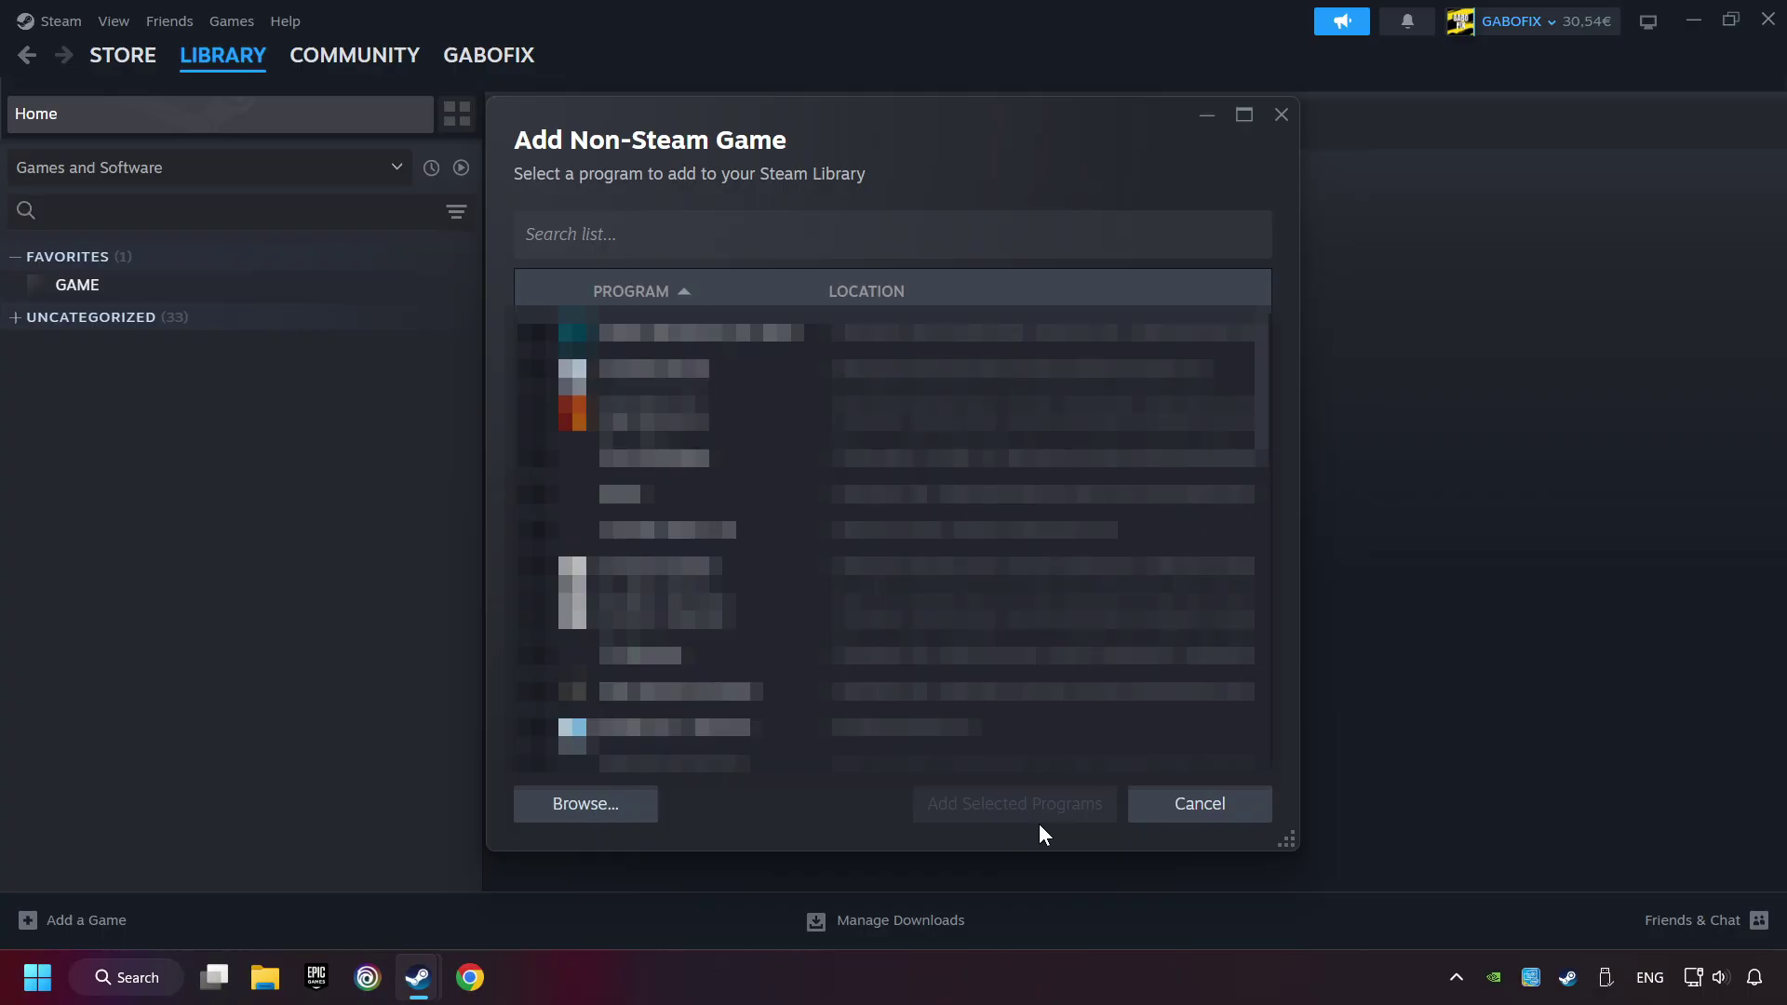
left_click(1154, 811)
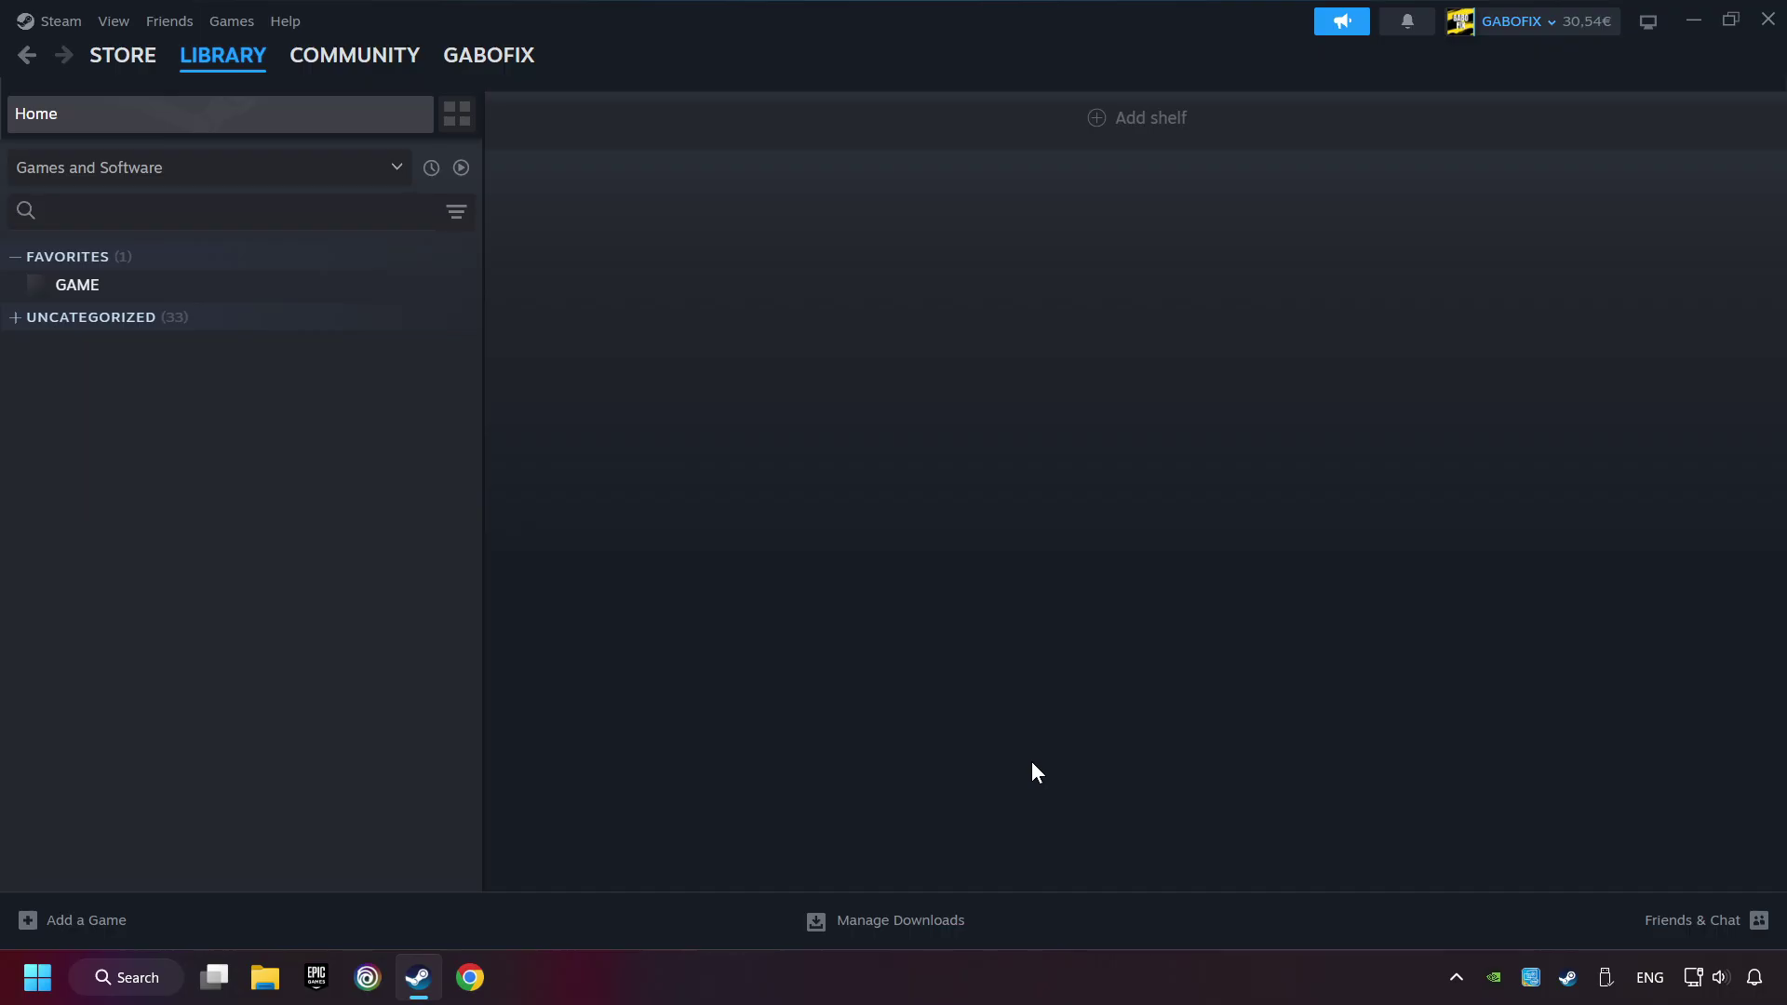
mouse_move(215, 75)
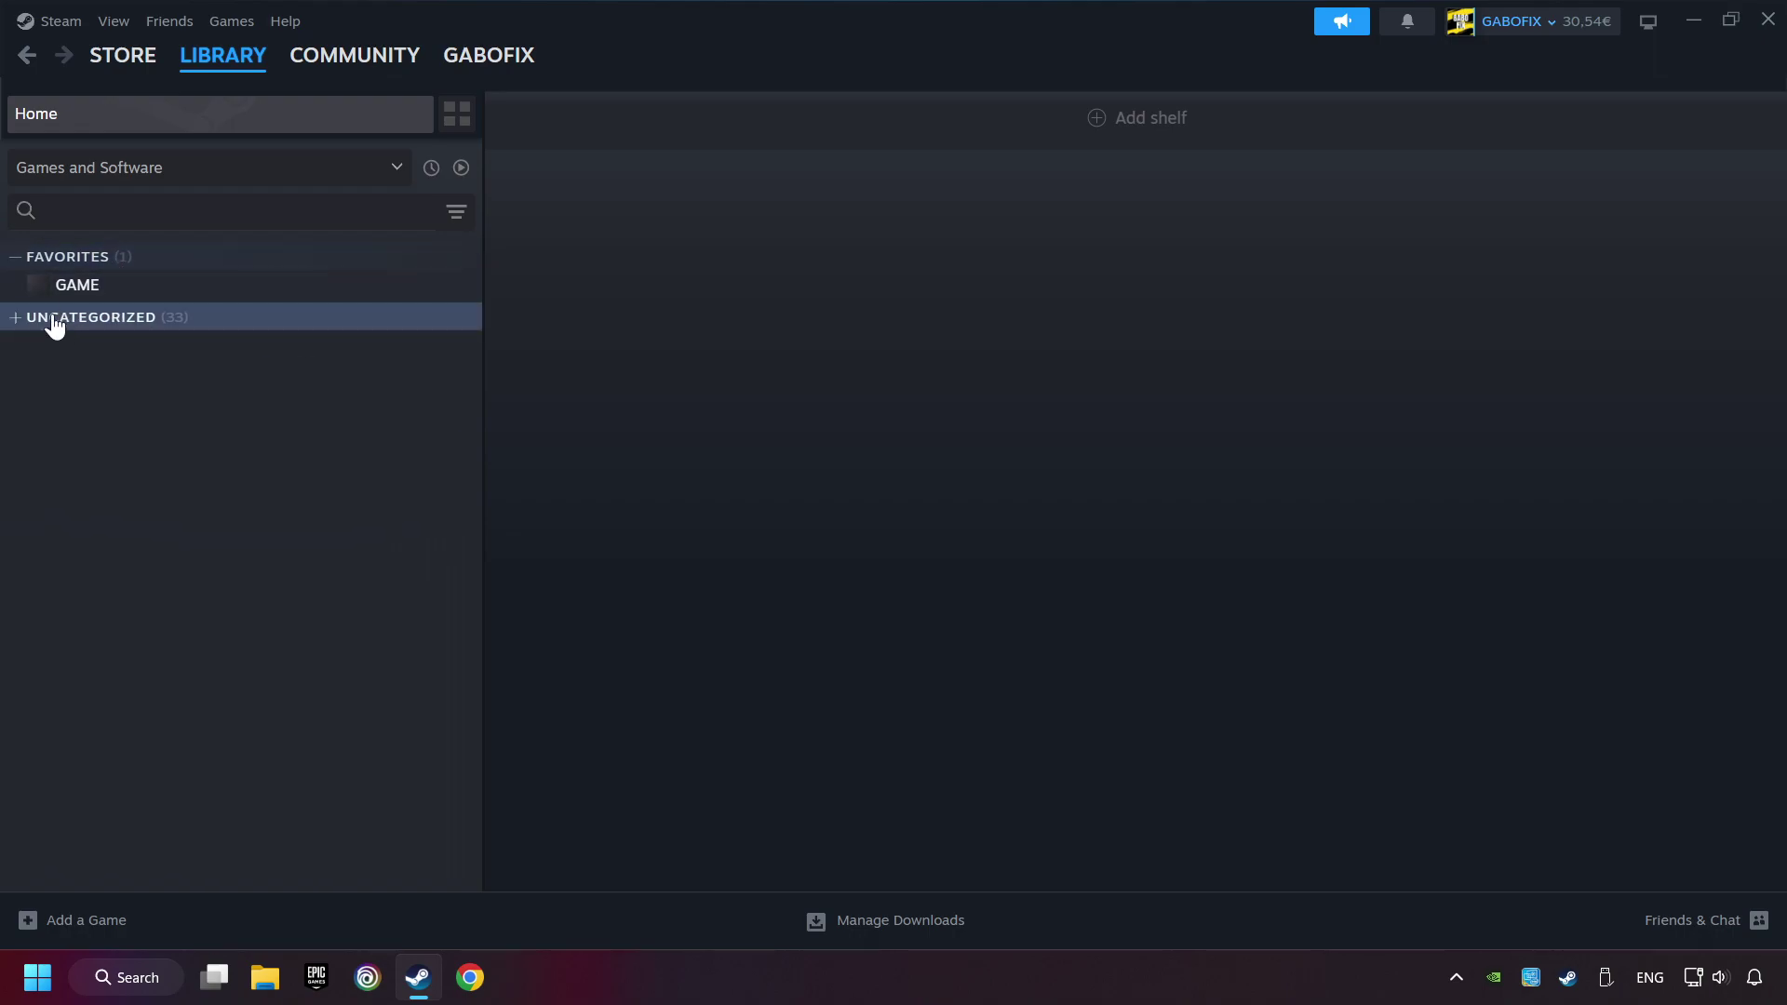
Step: Open GAME's library page and its Controller Settings
left_click(205, 300)
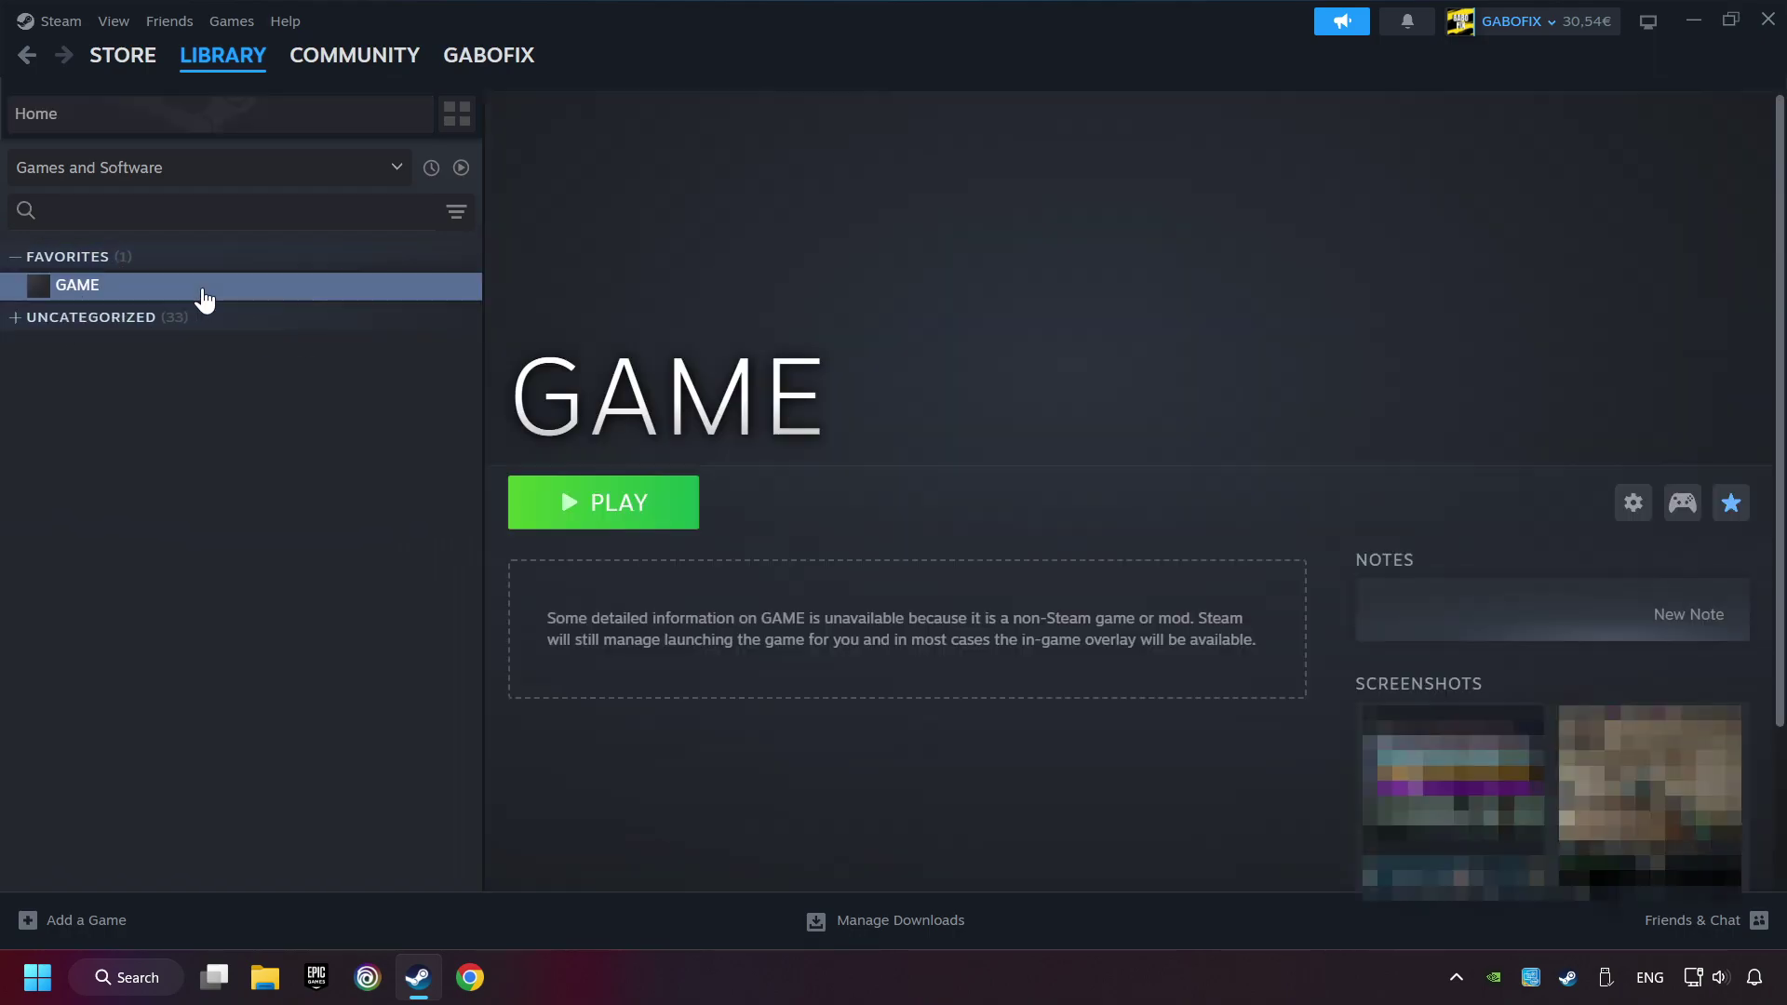
left_click(1681, 527)
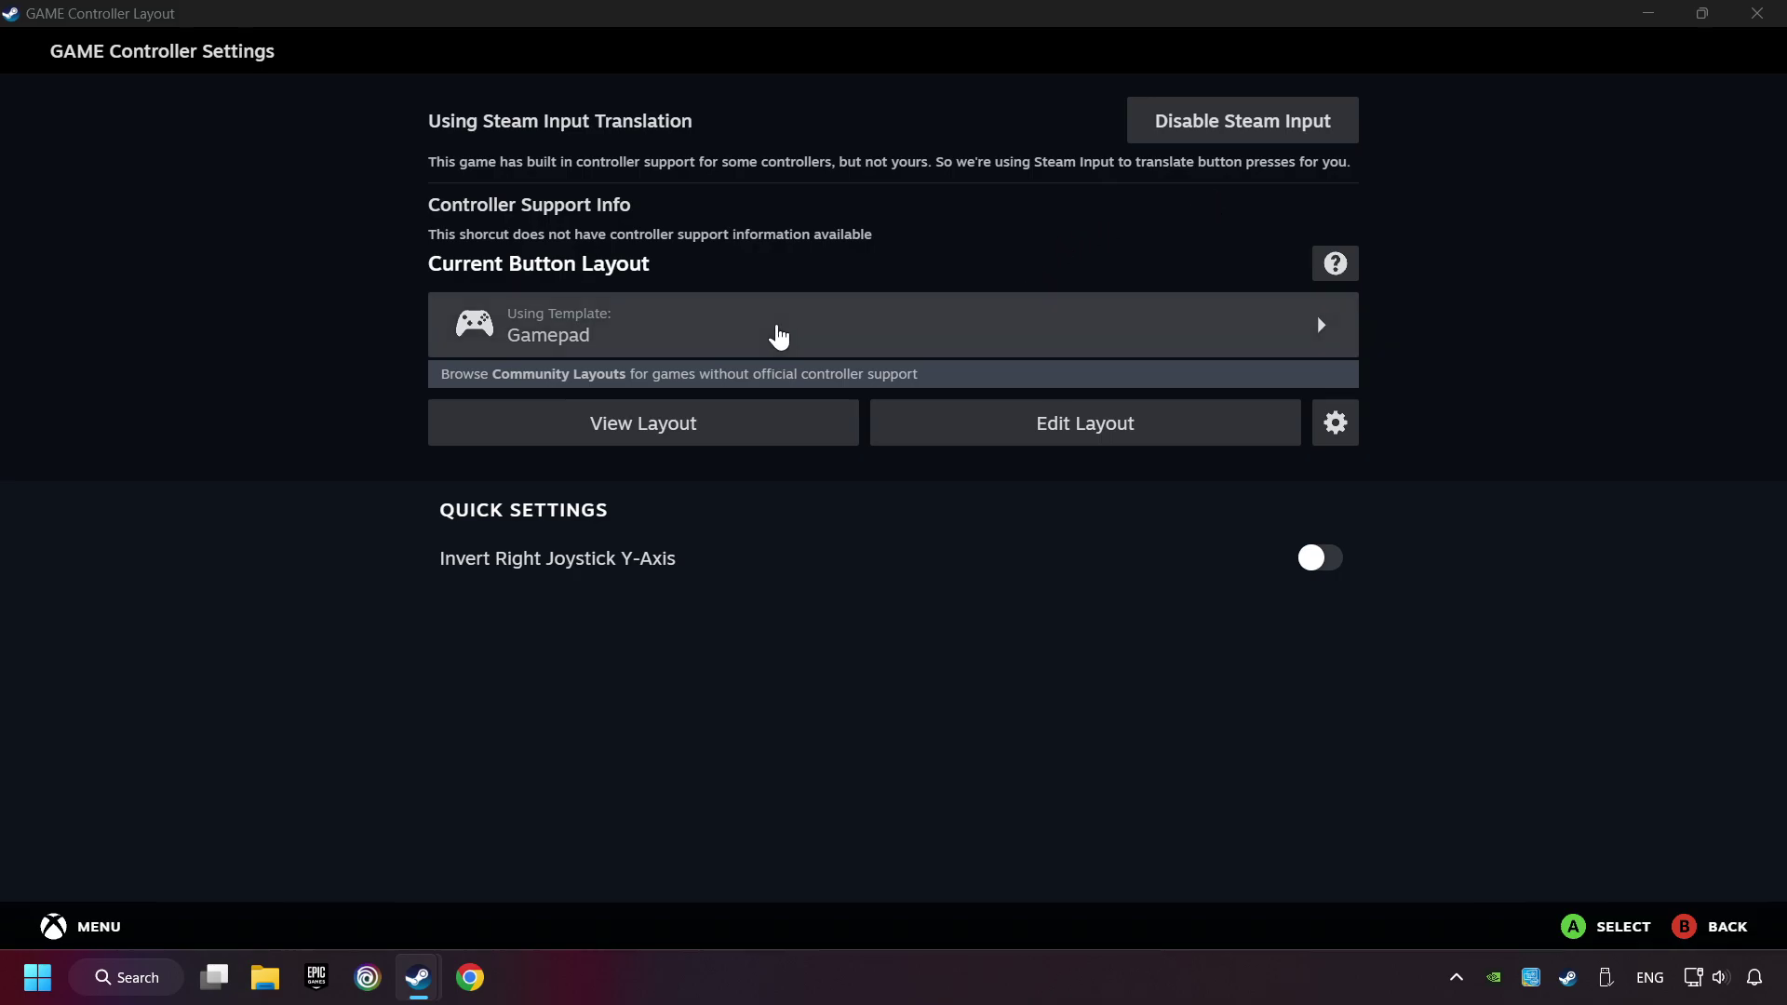
Step: Load the Gamepad template and review its Buttons, DPad, Triggers and Joysticks bindings
left_click(706, 342)
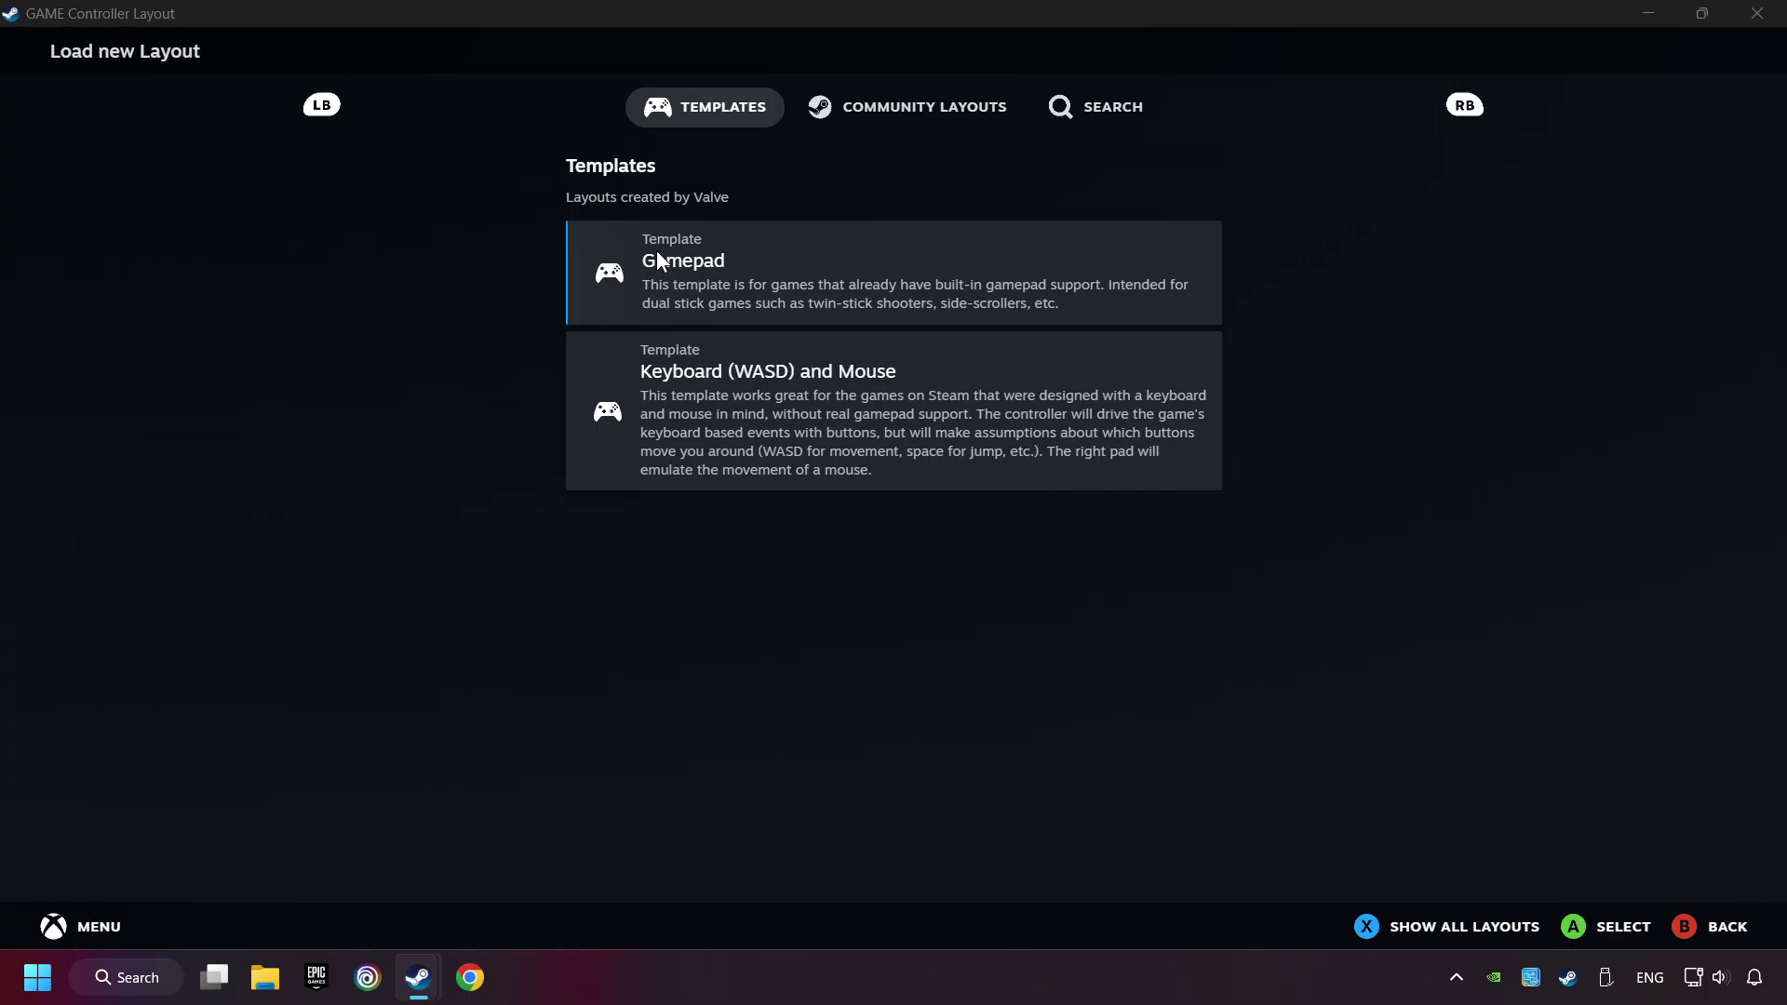
left_click(781, 265)
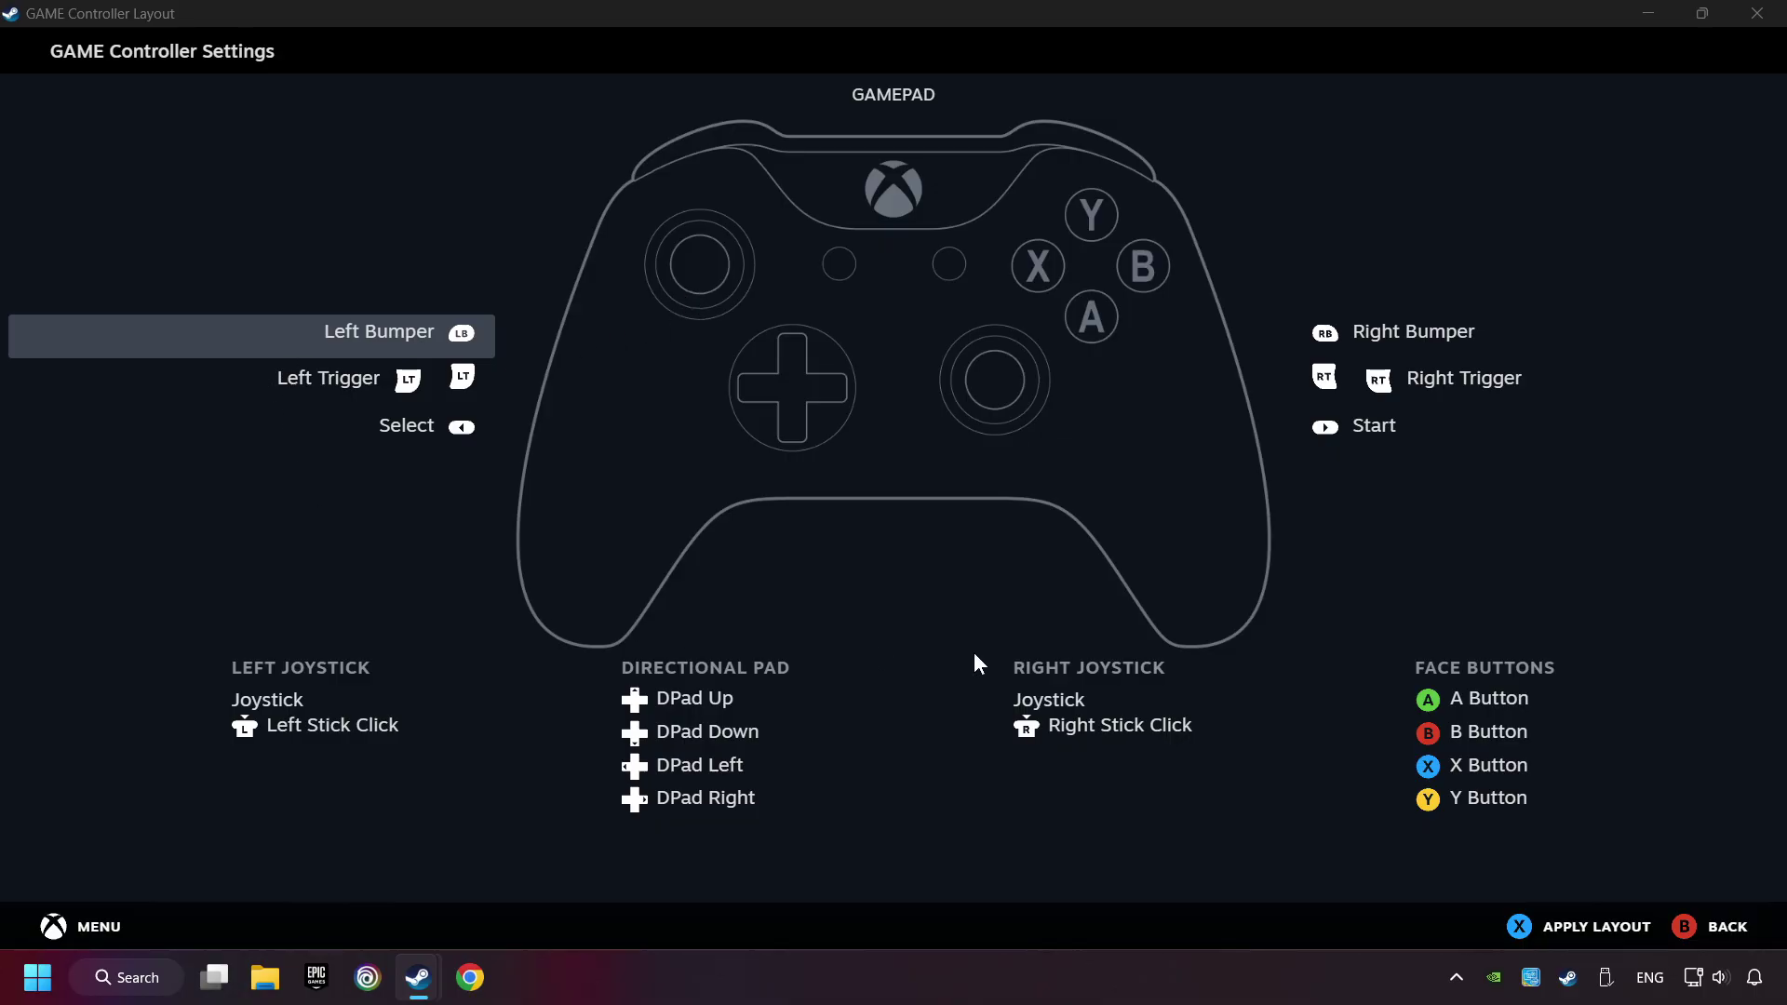
left_click(1390, 331)
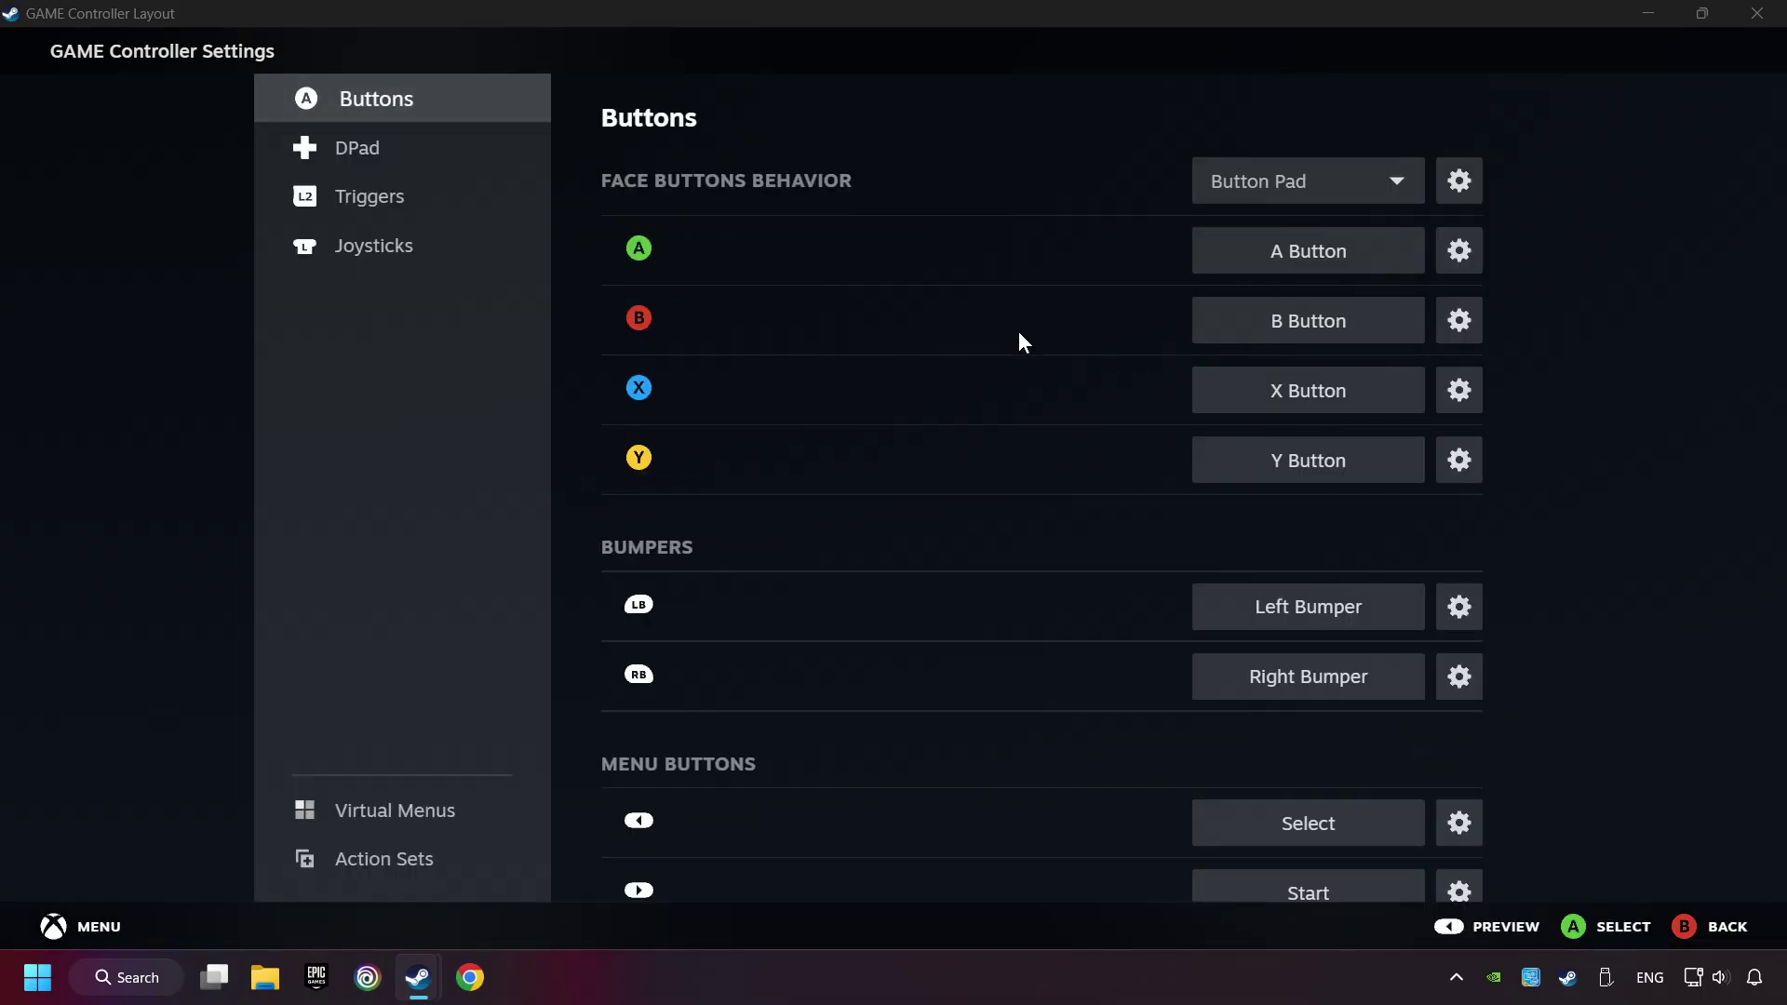
left_click(356, 161)
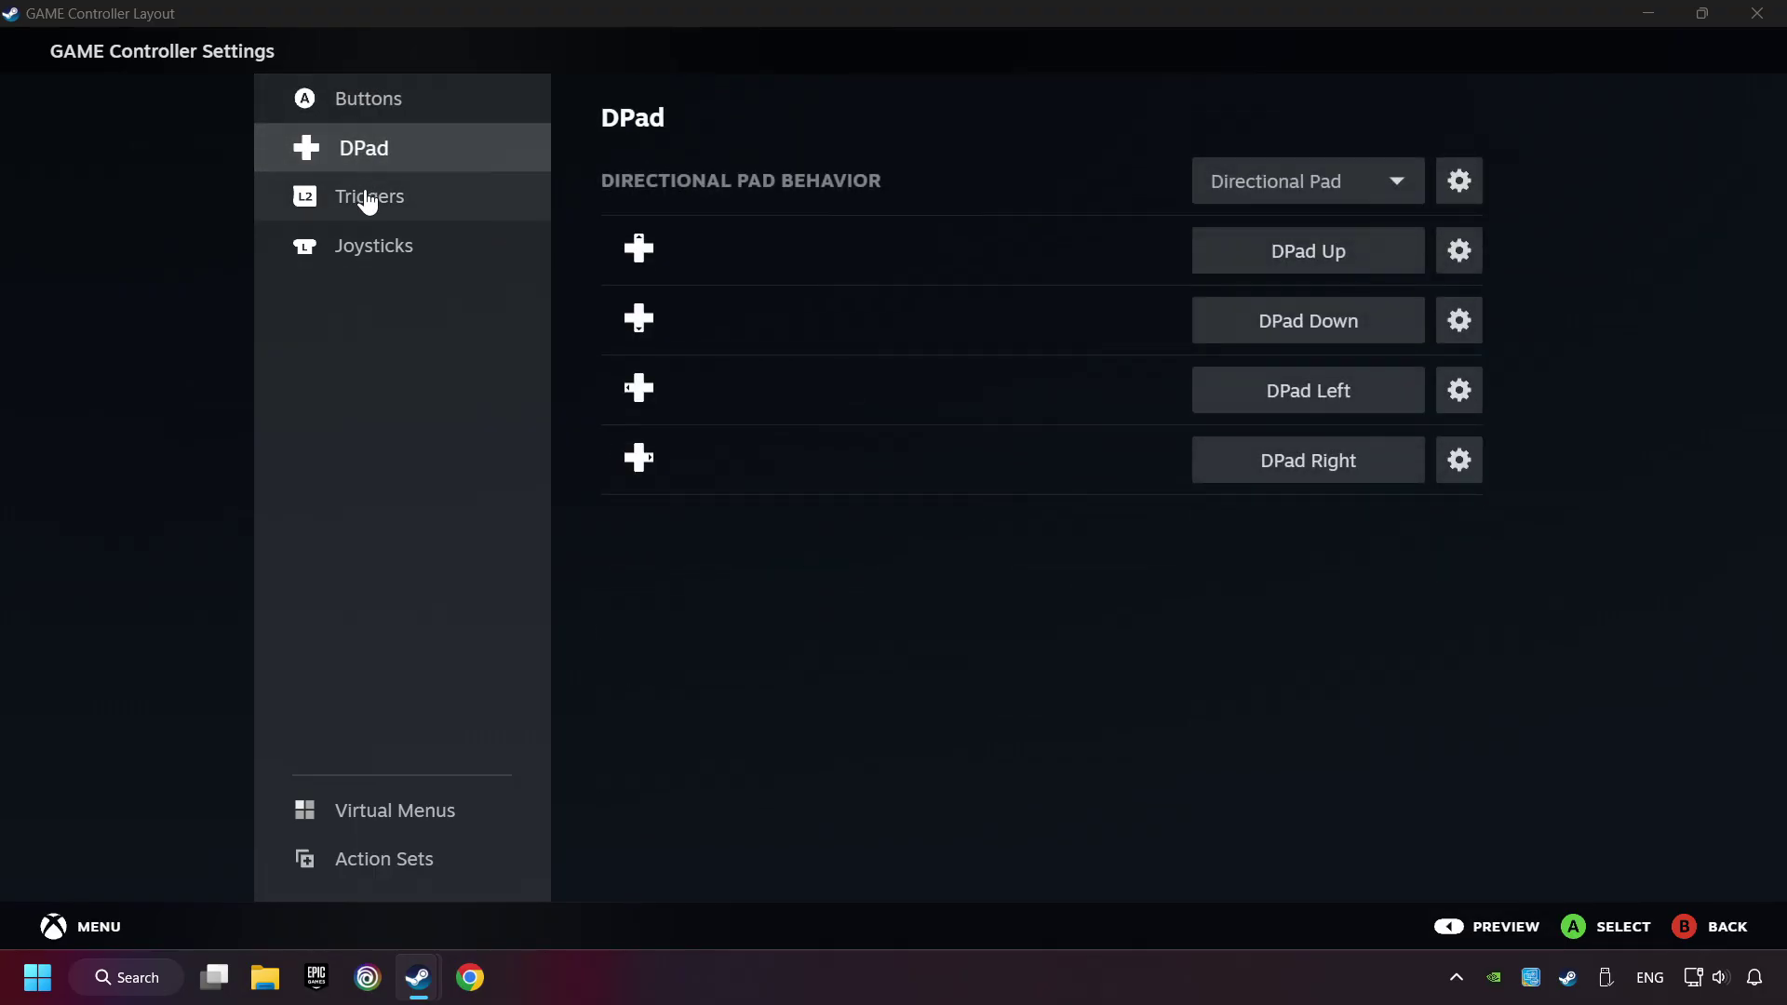
left_click(400, 195)
left_click(408, 240)
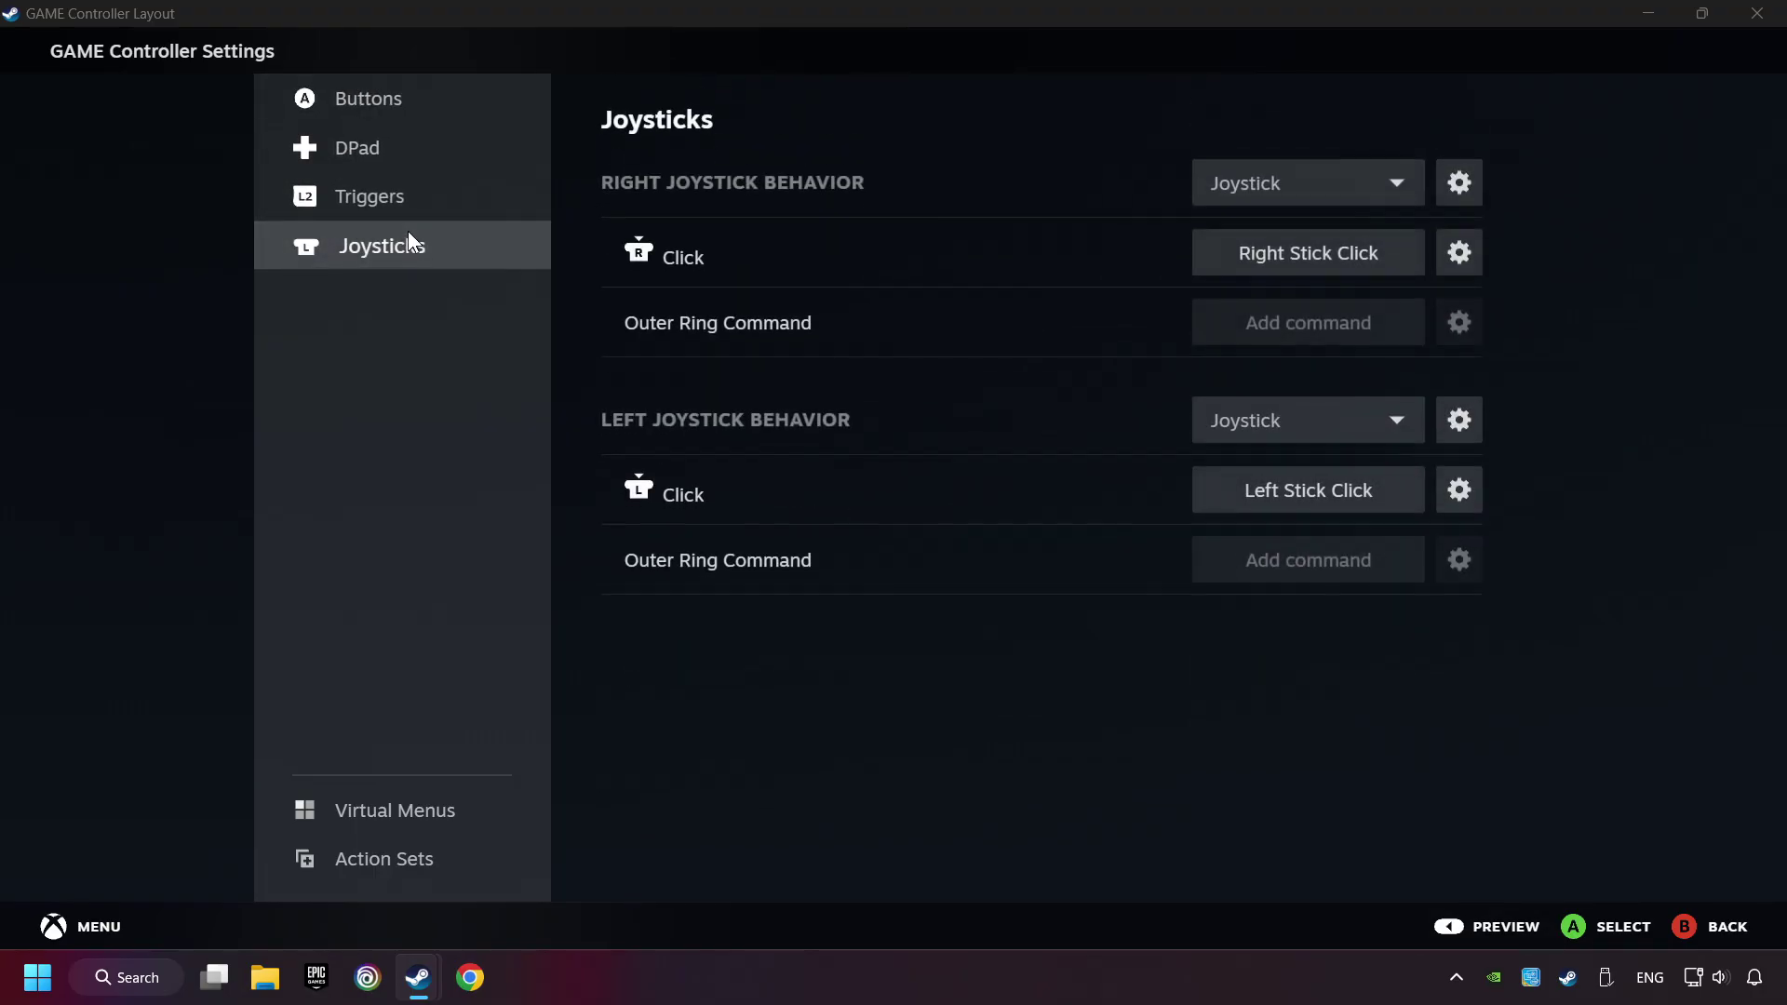
left_click(484, 110)
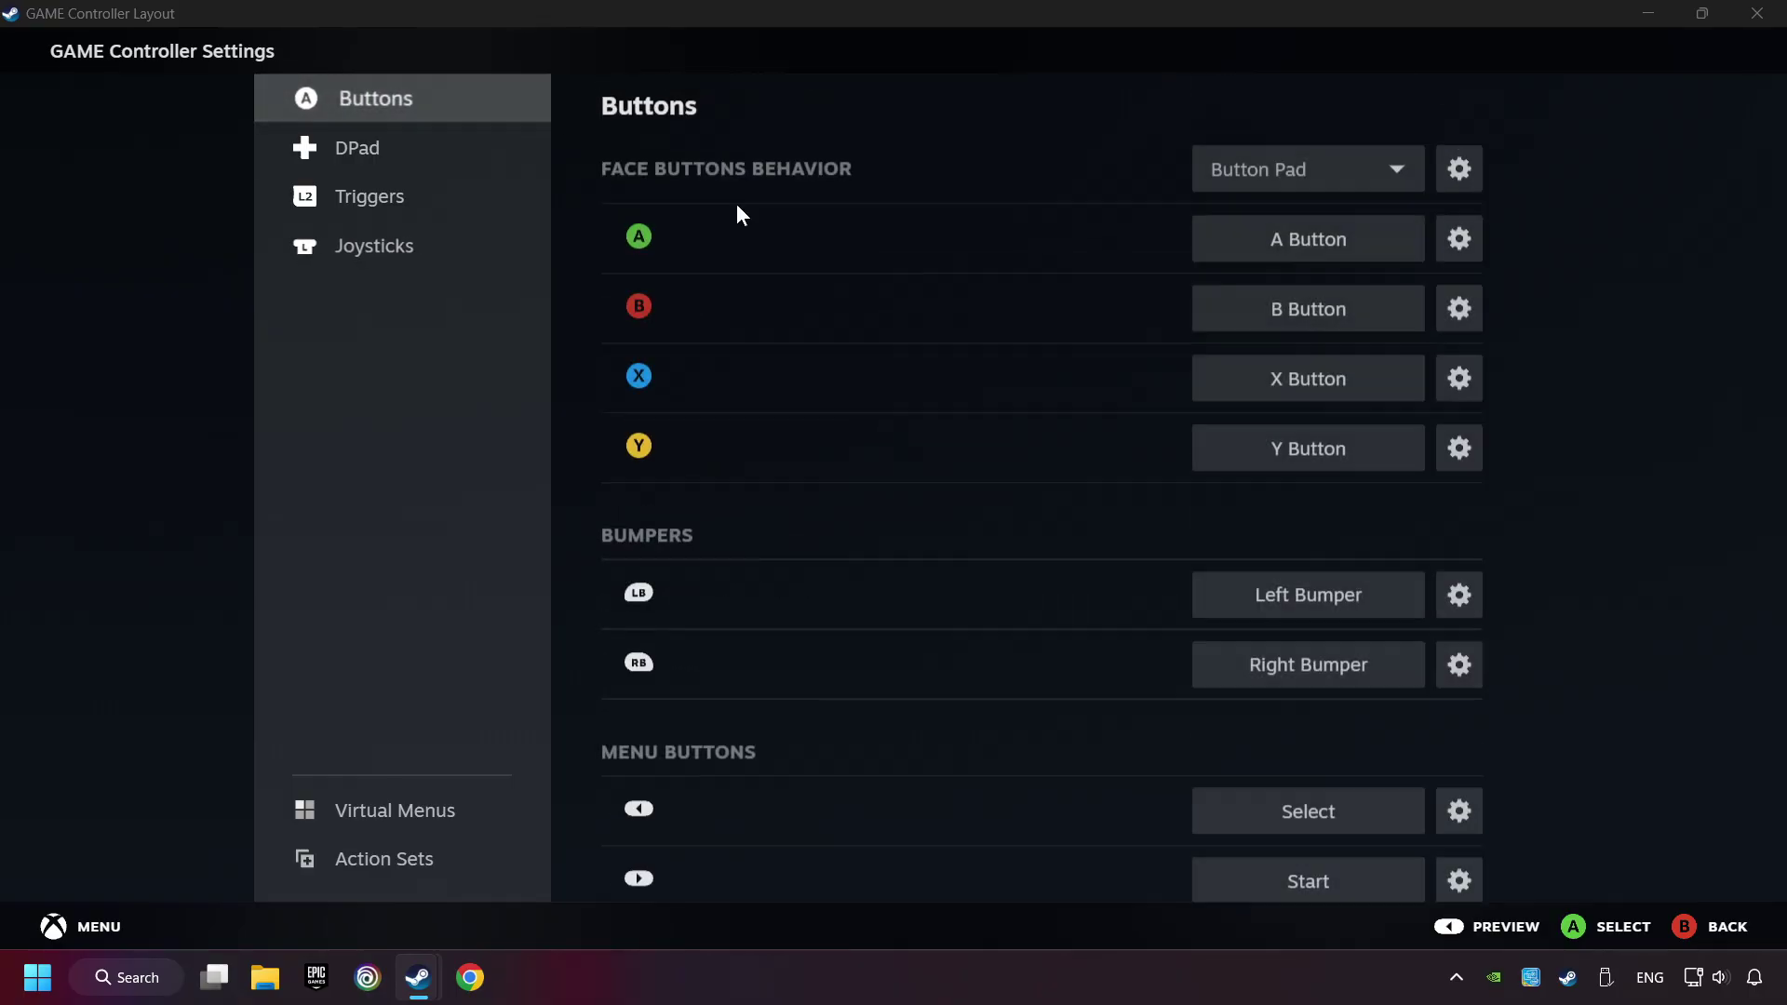
Step: Preview the Gamepad layout, apply it to GAME, and close Controller Settings
scroll(944, 610, "down", 1)
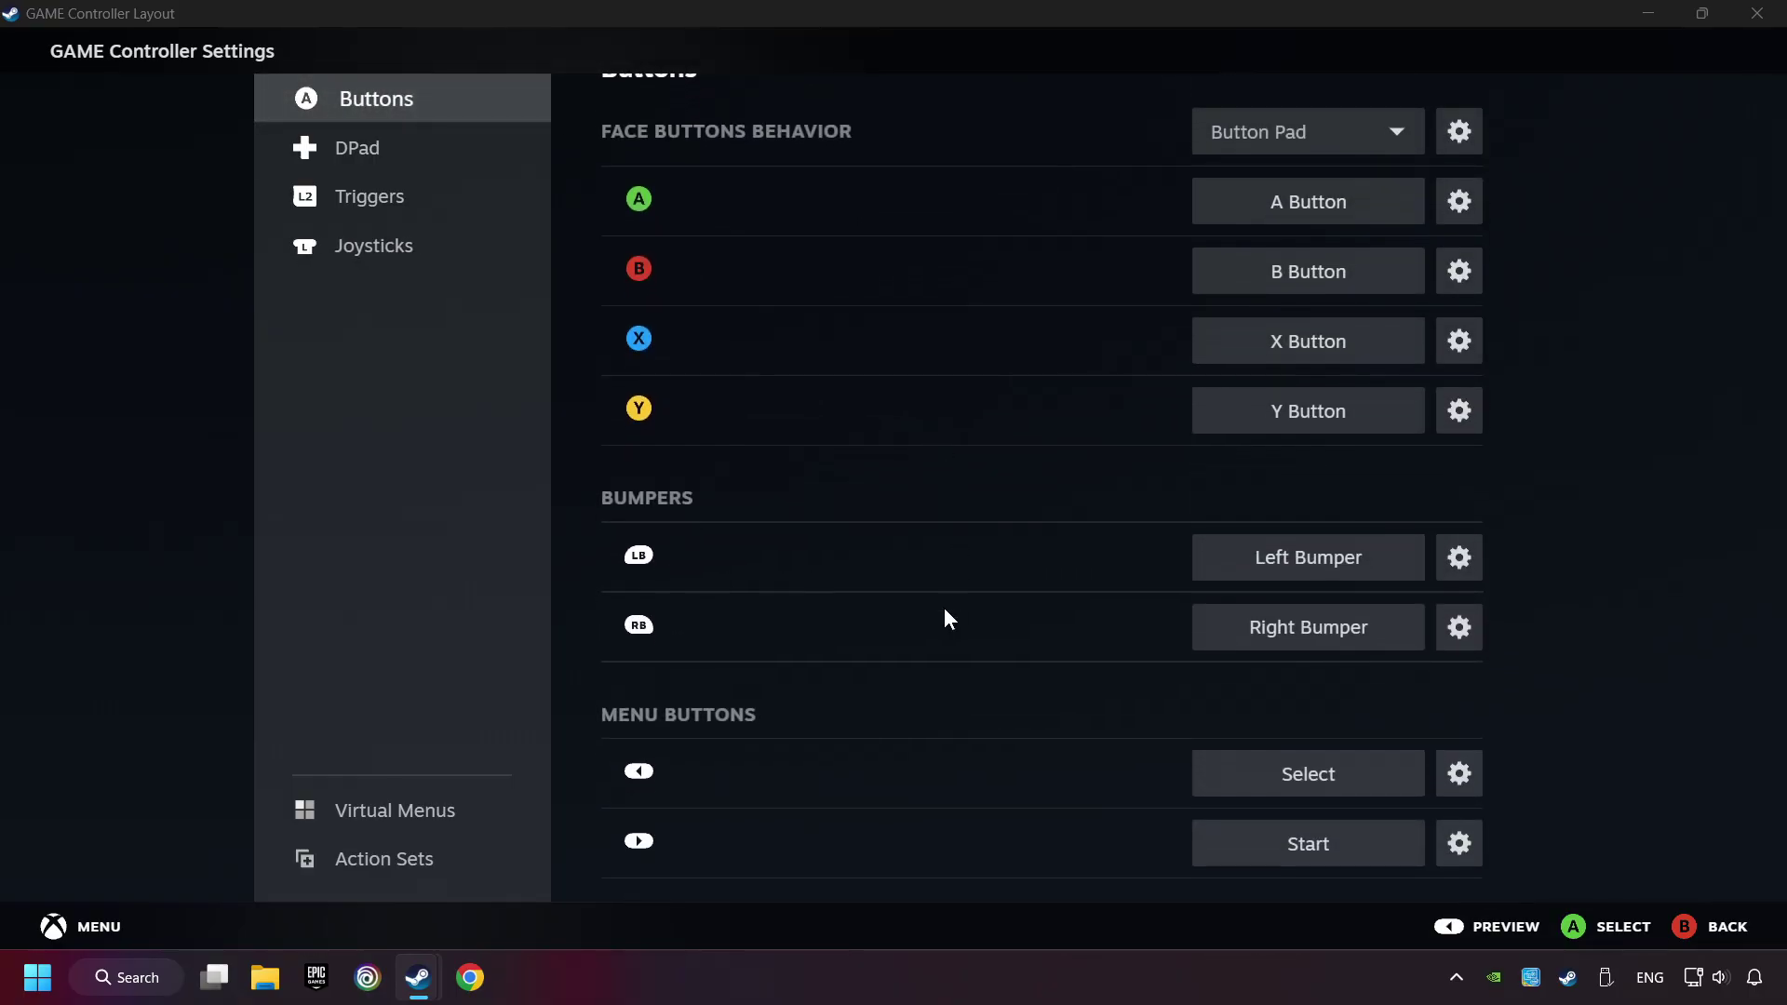
left_click(1487, 926)
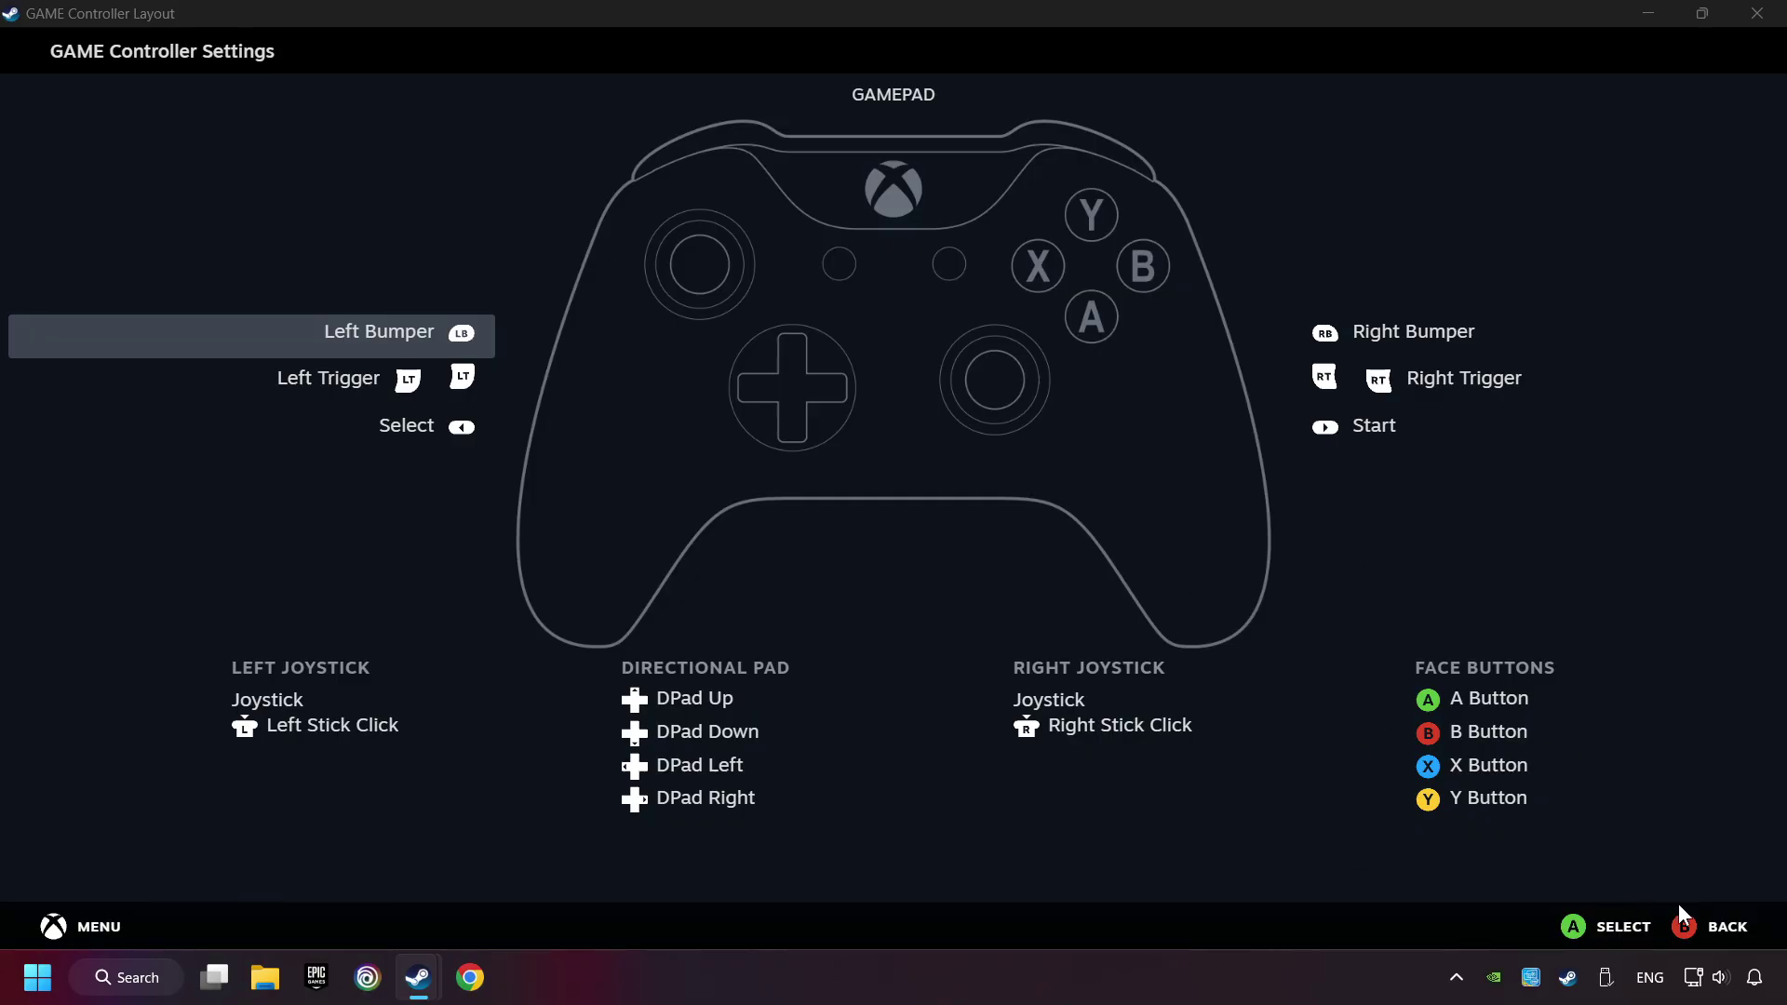
left_click(1719, 927)
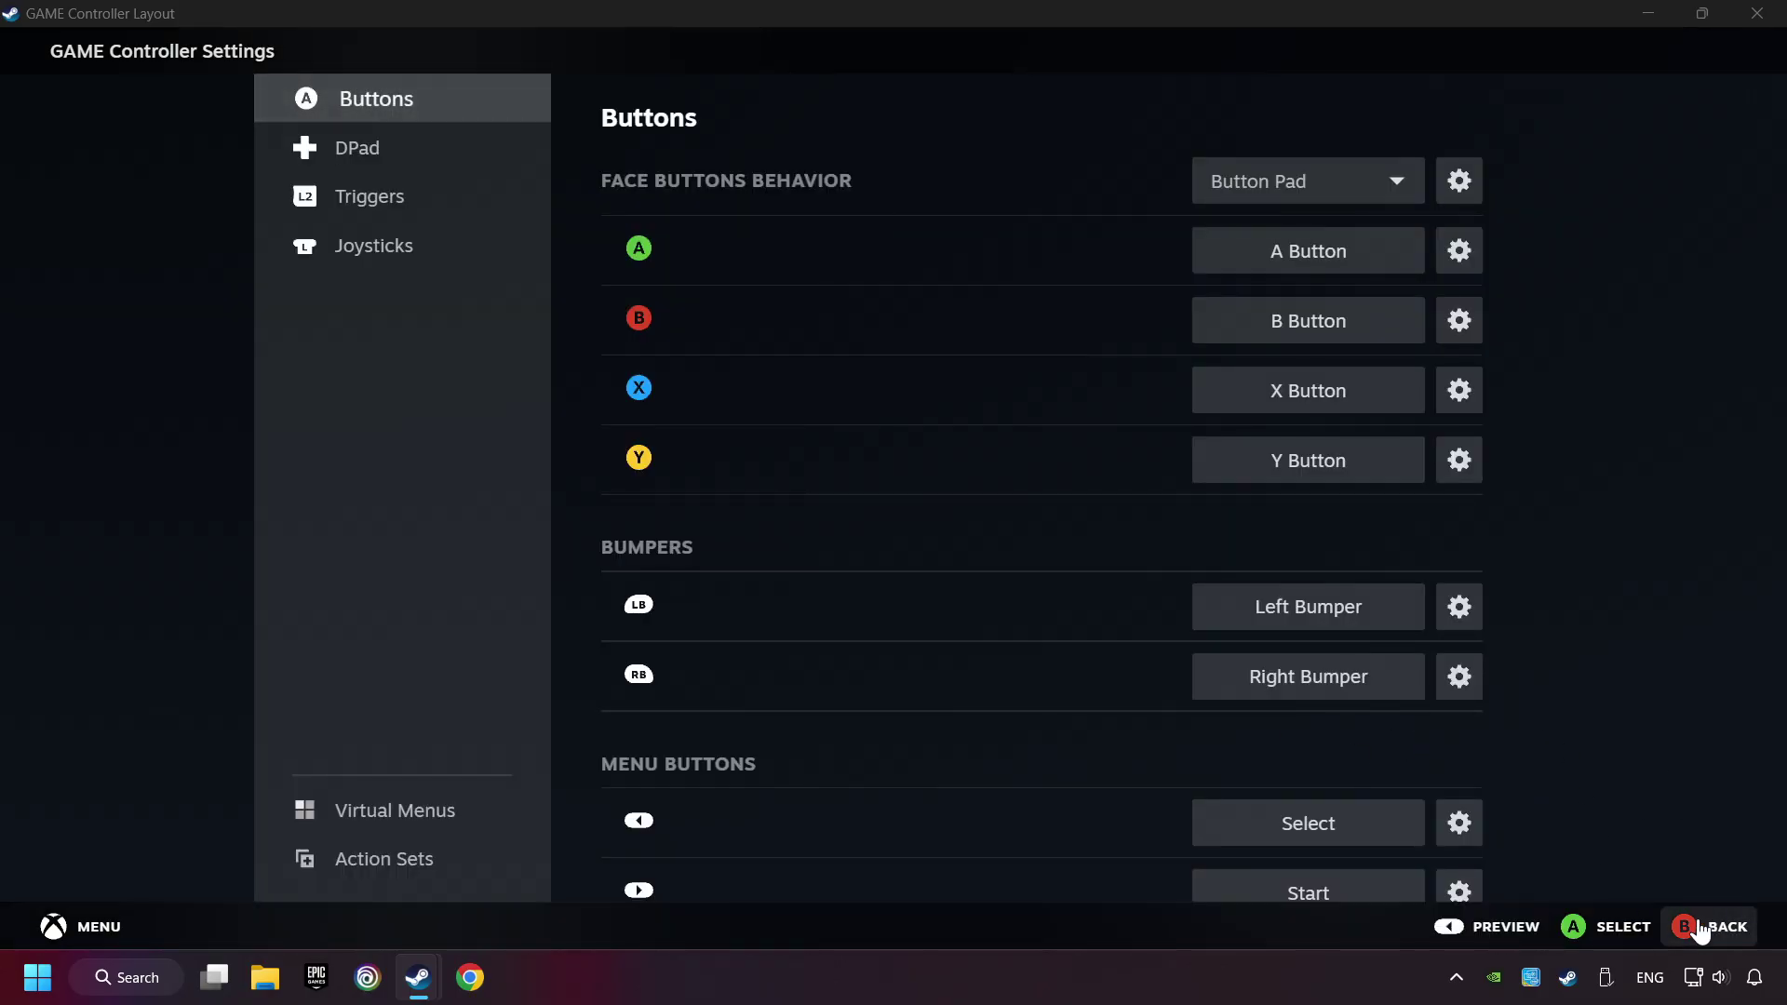
left_click(1540, 927)
left_click(1583, 932)
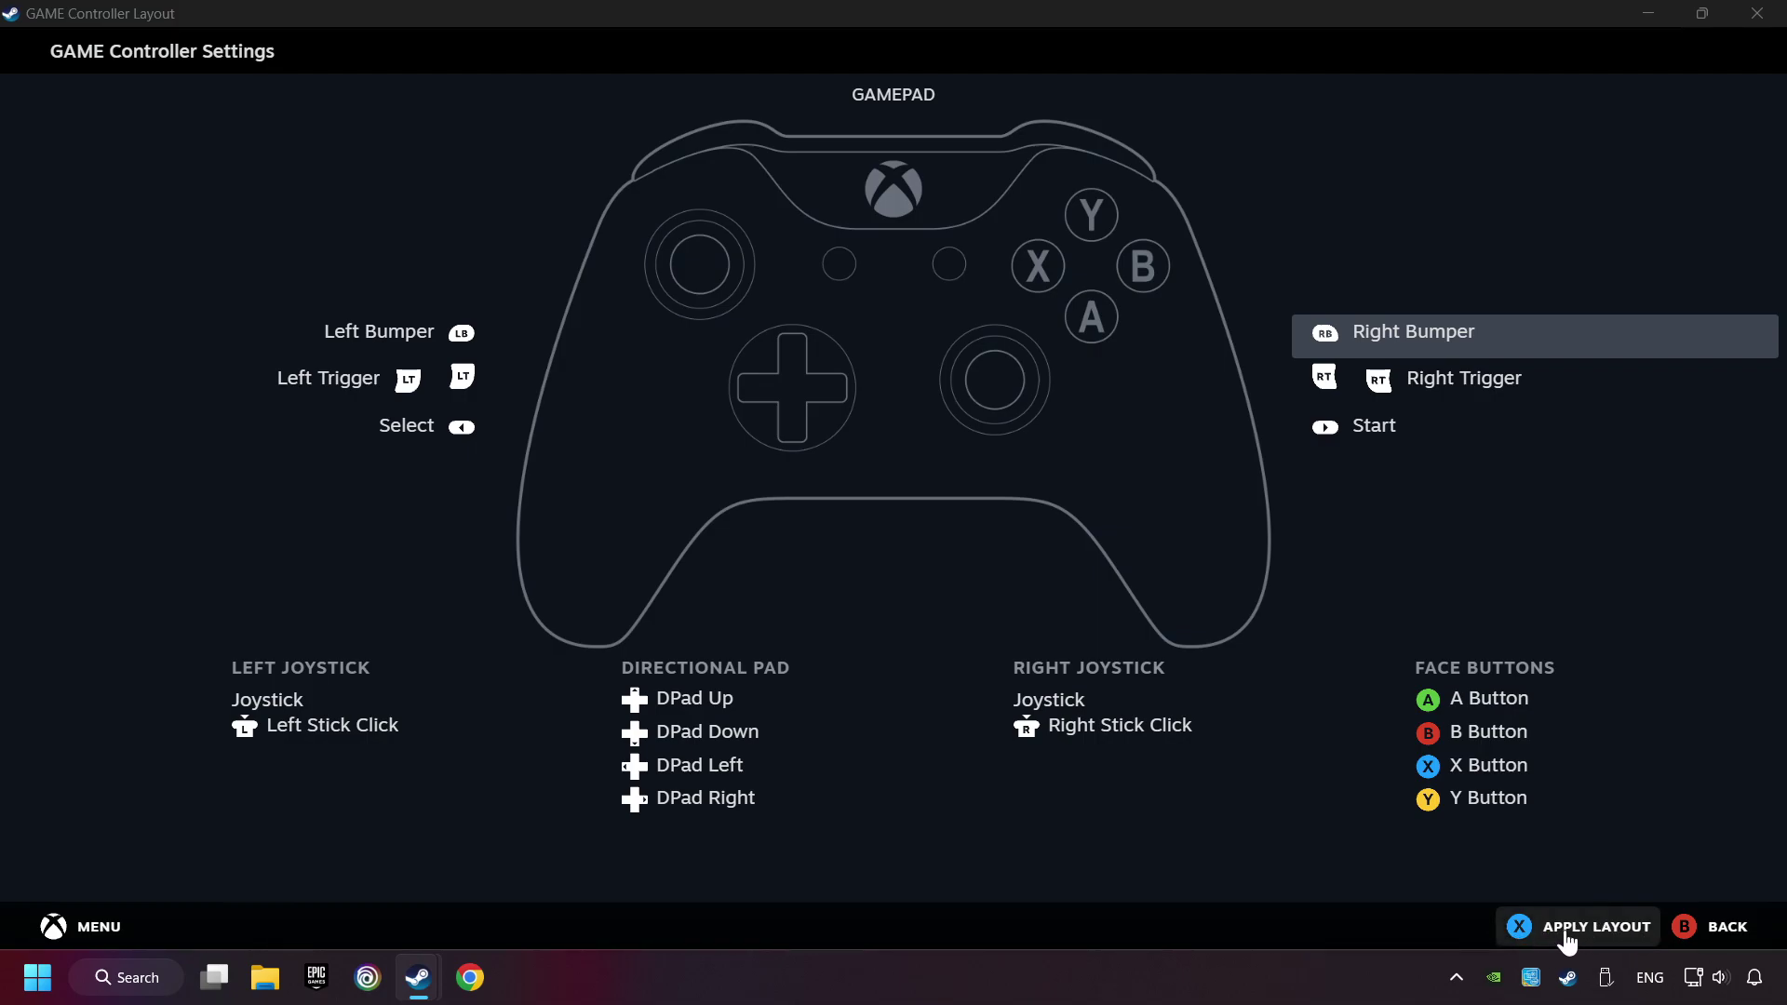
left_click(1565, 934)
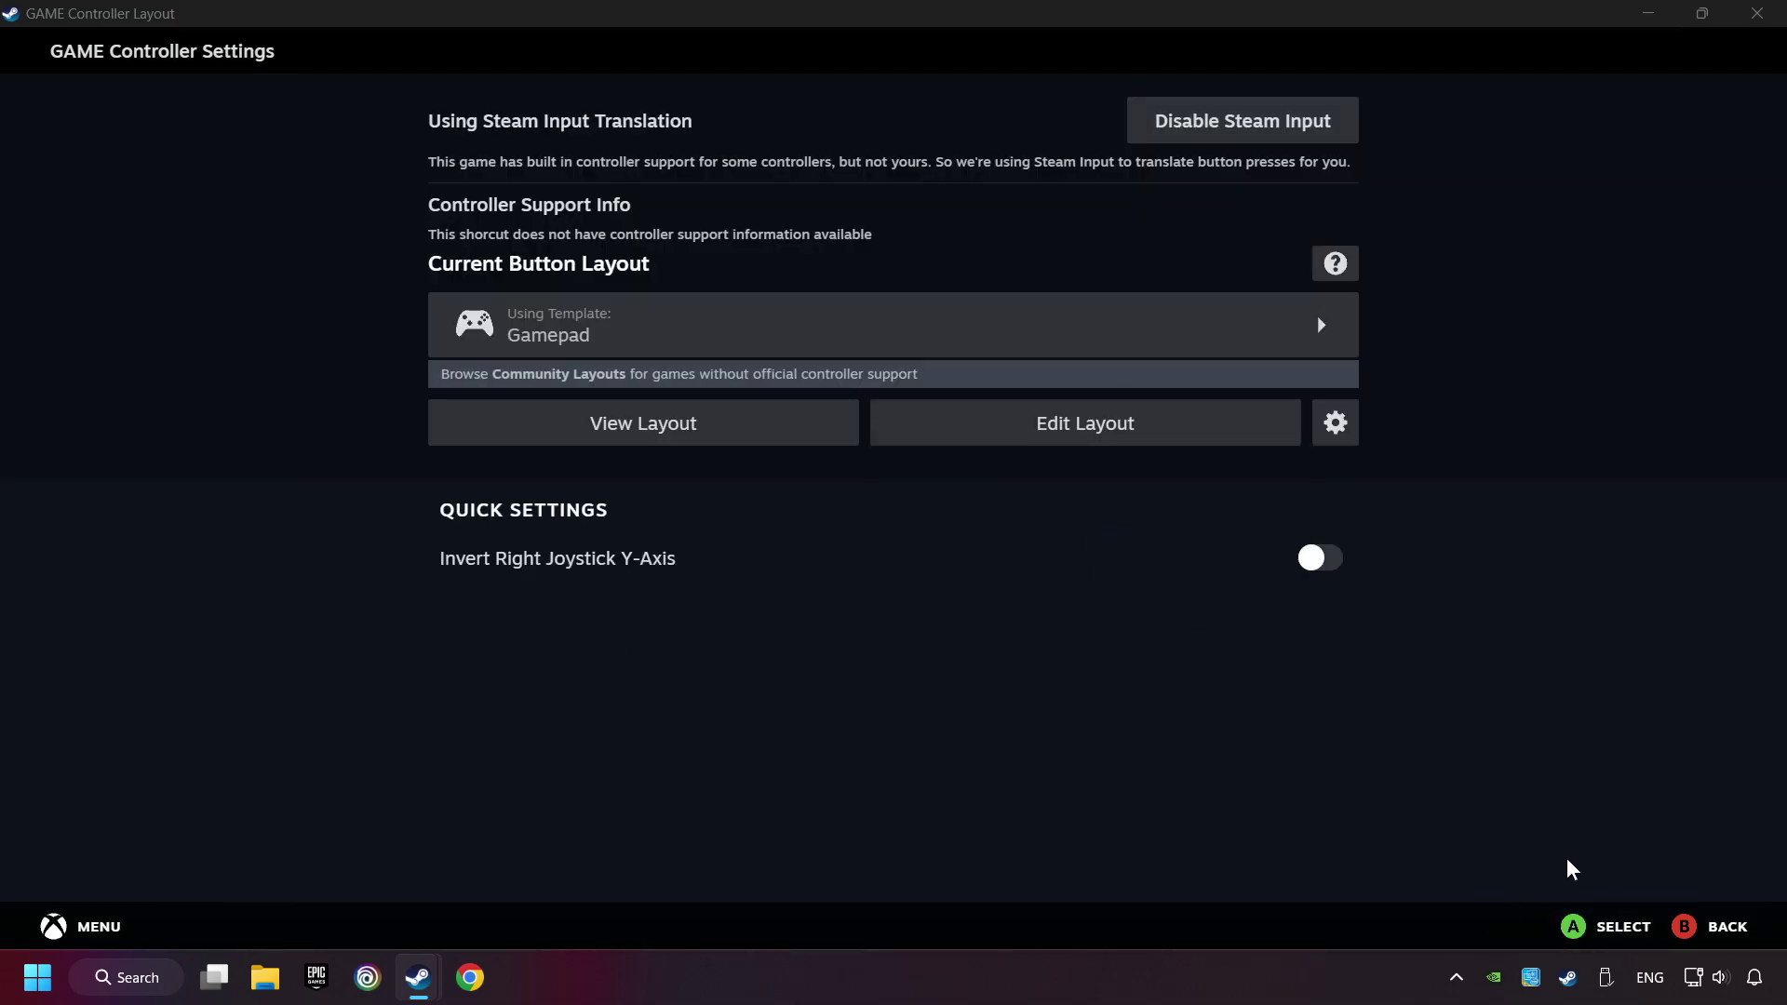
left_click(1676, 942)
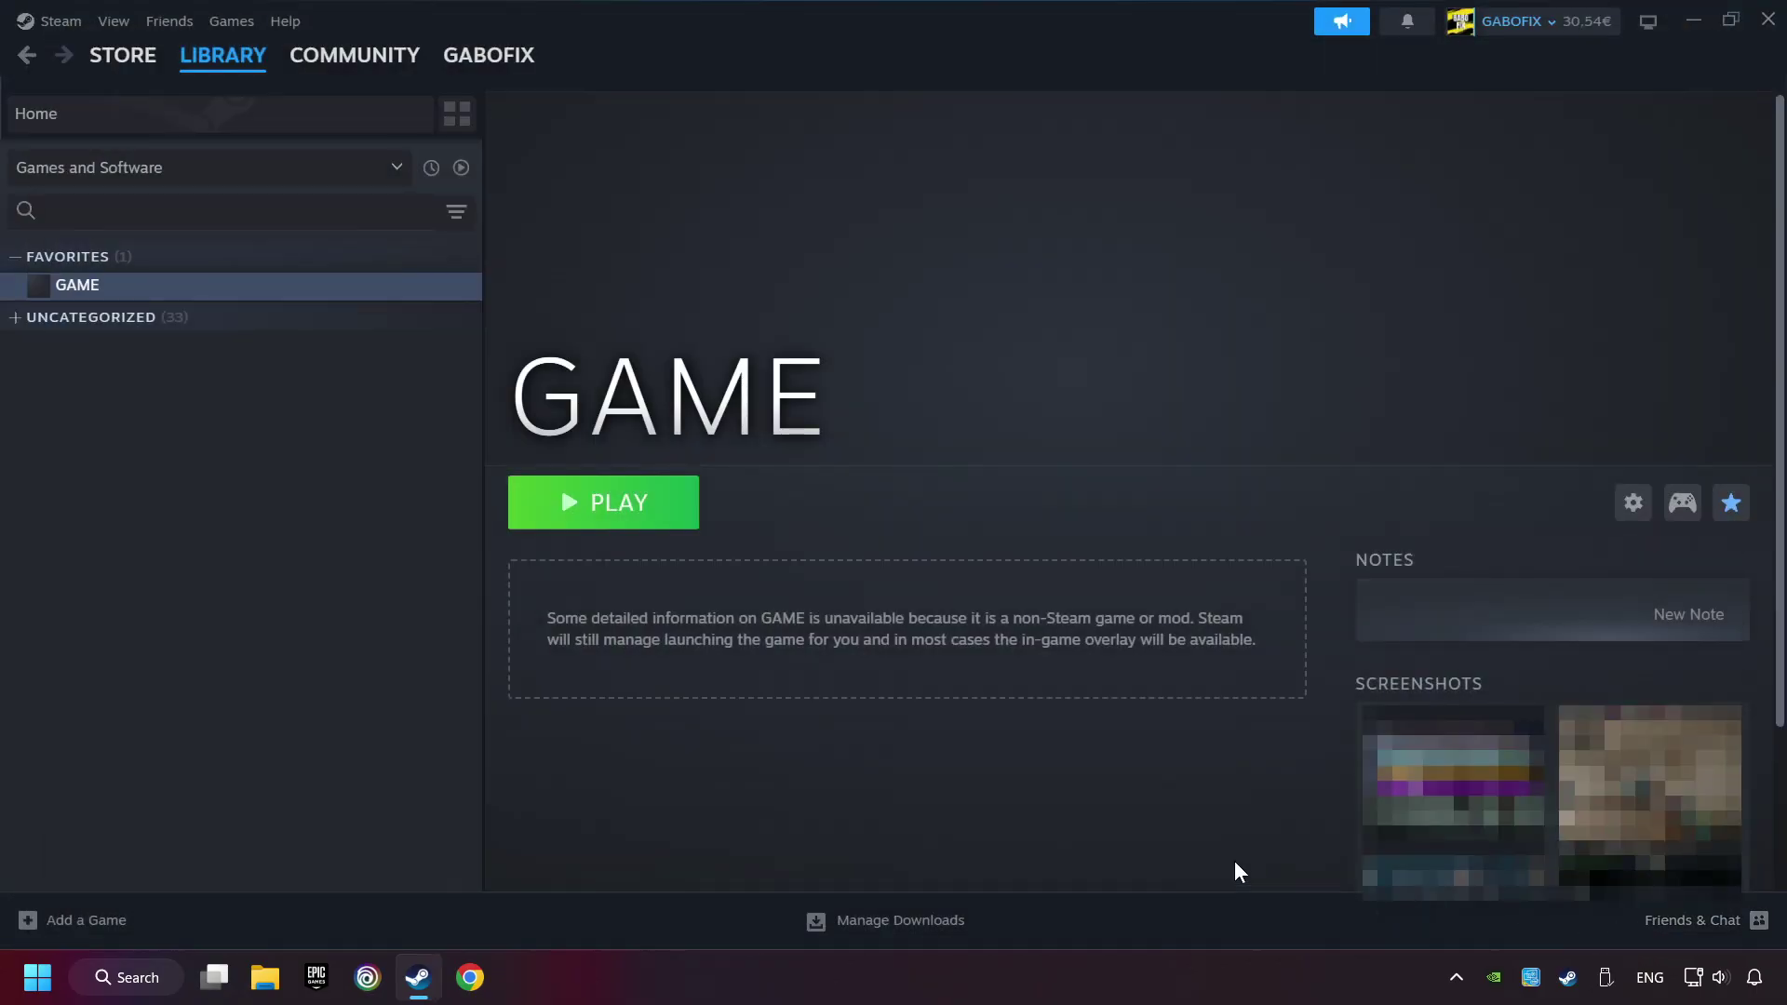